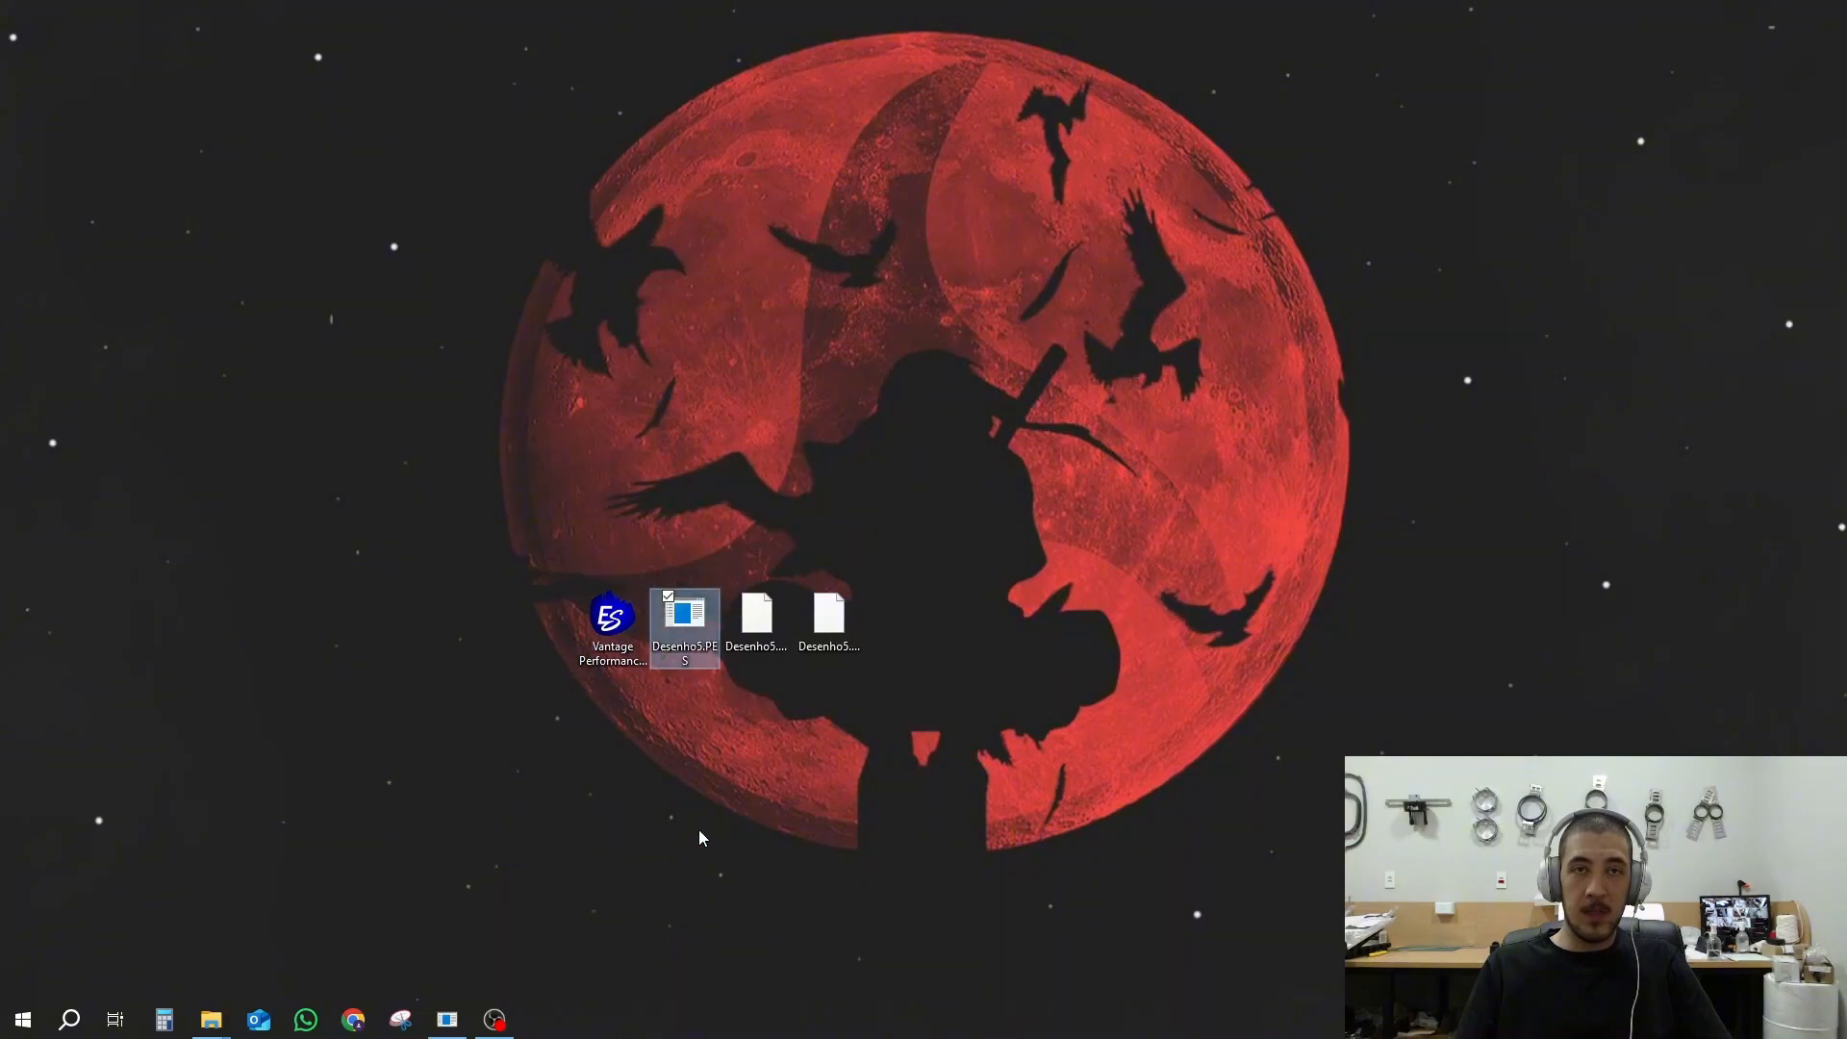
Step: Examine the file types of the Vantage Performance design and the three Desenho5 files on the desktop
left_click(620, 671)
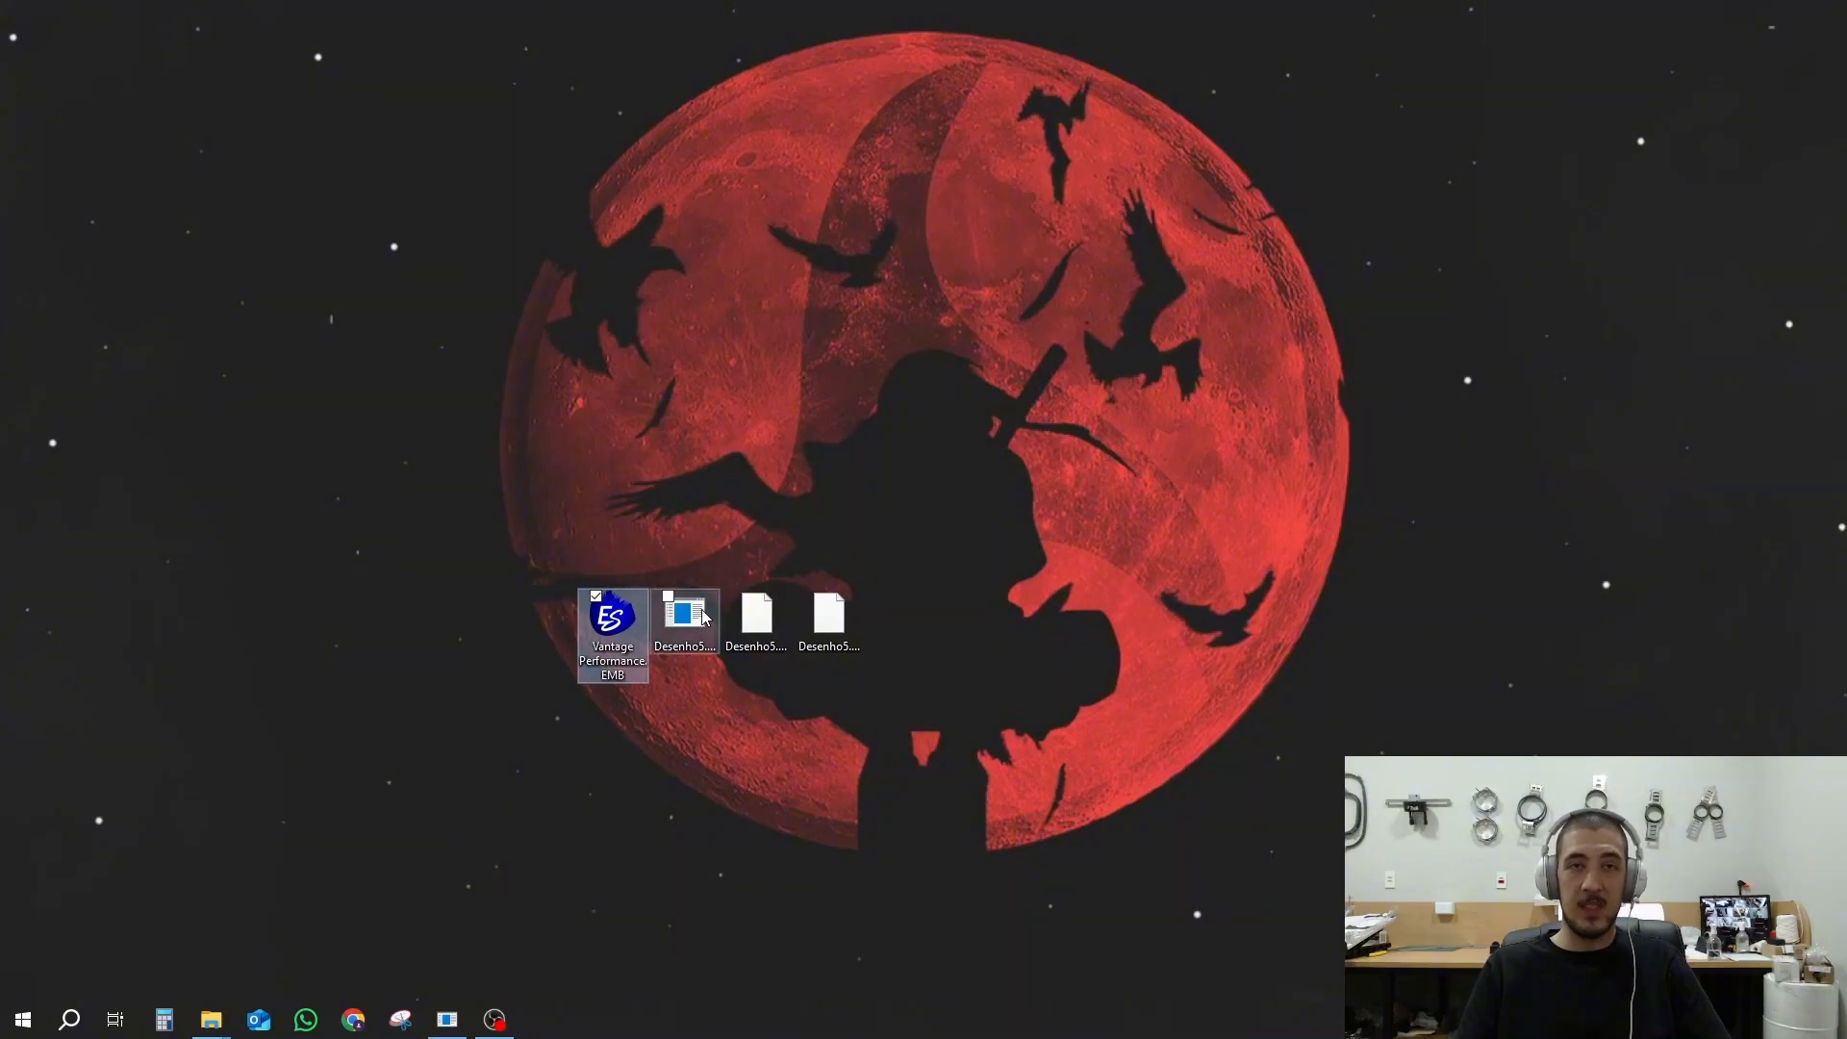
left_click(709, 658)
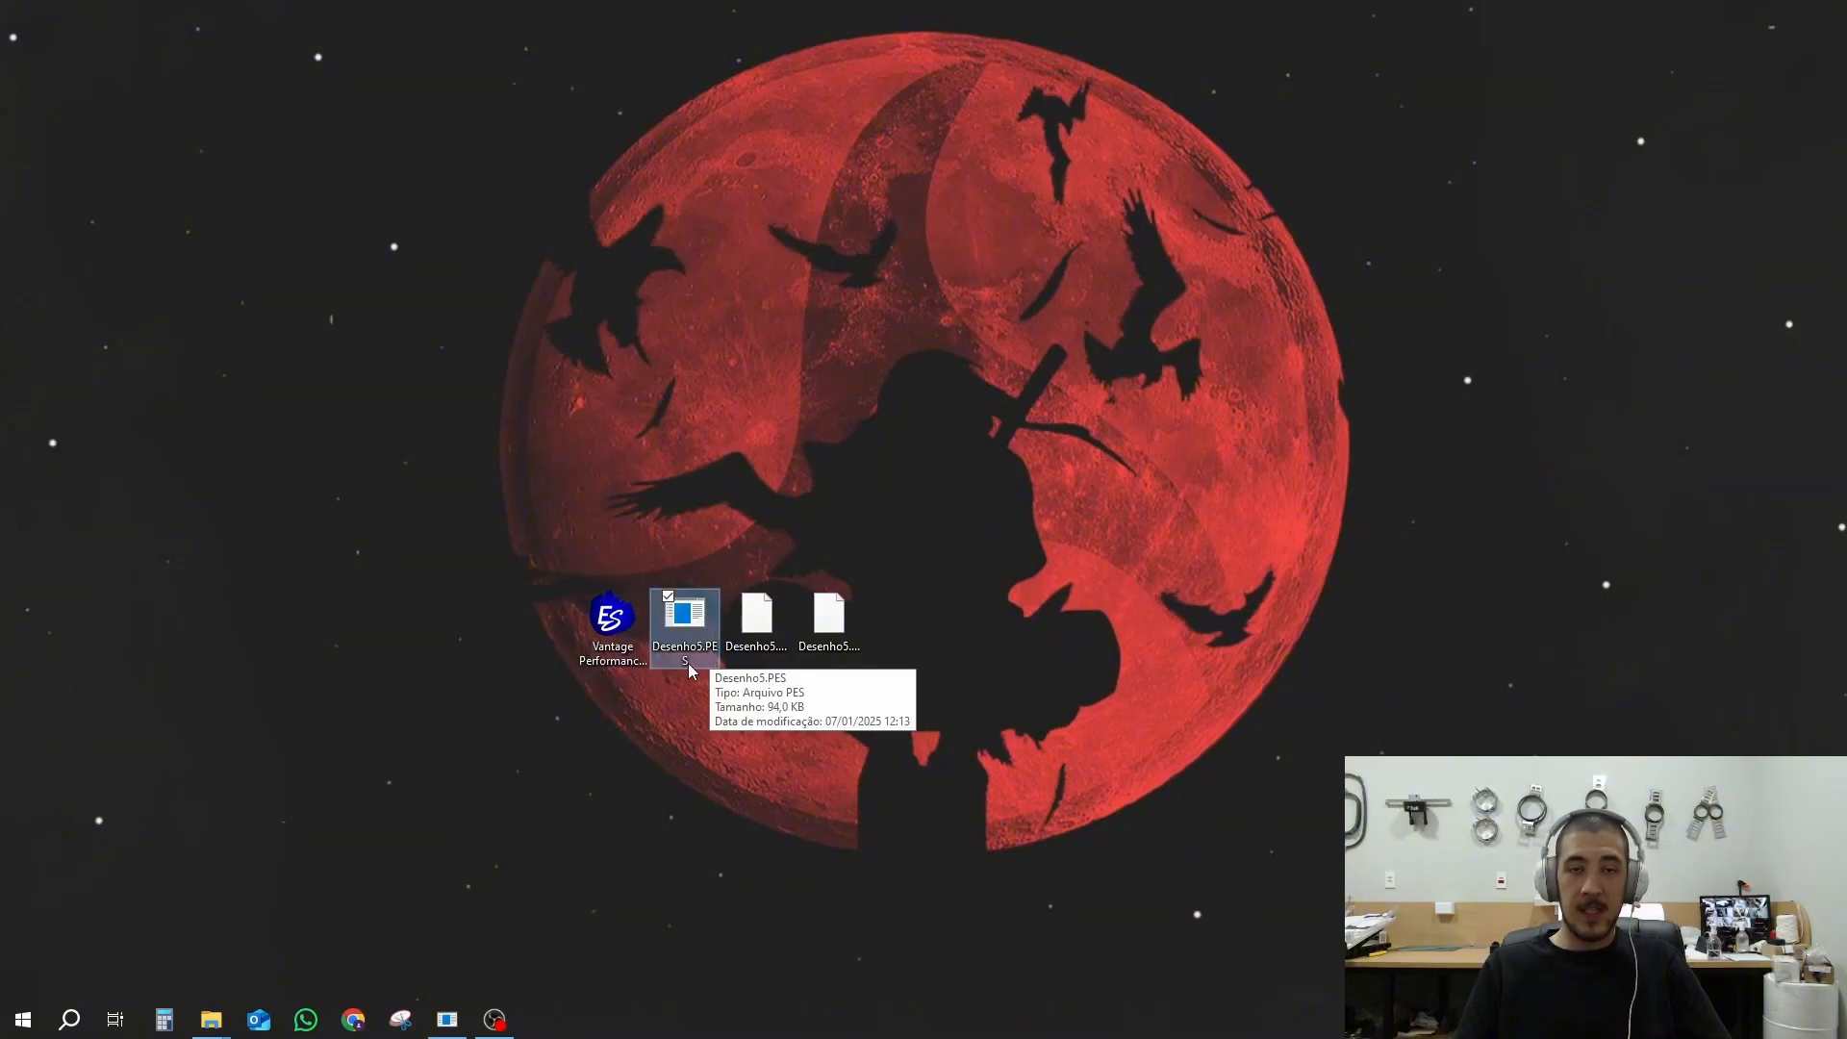
left_click(766, 631)
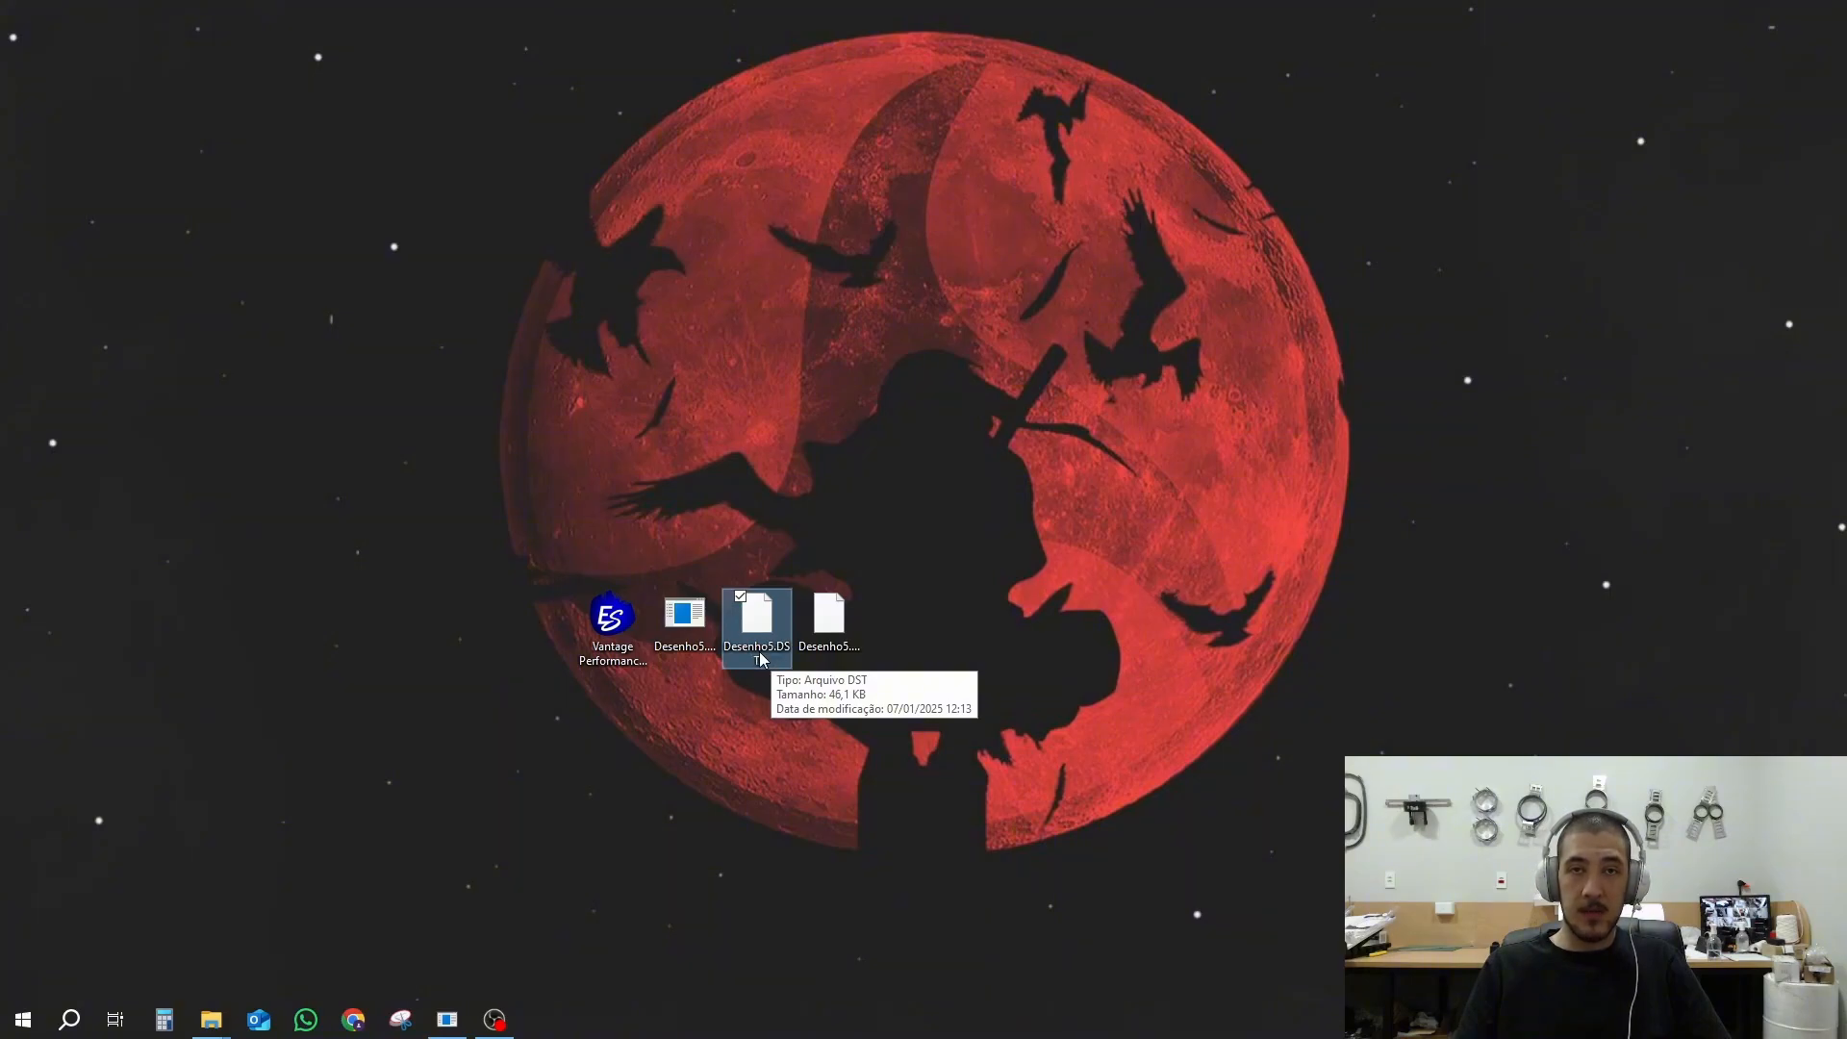
left_click(826, 633)
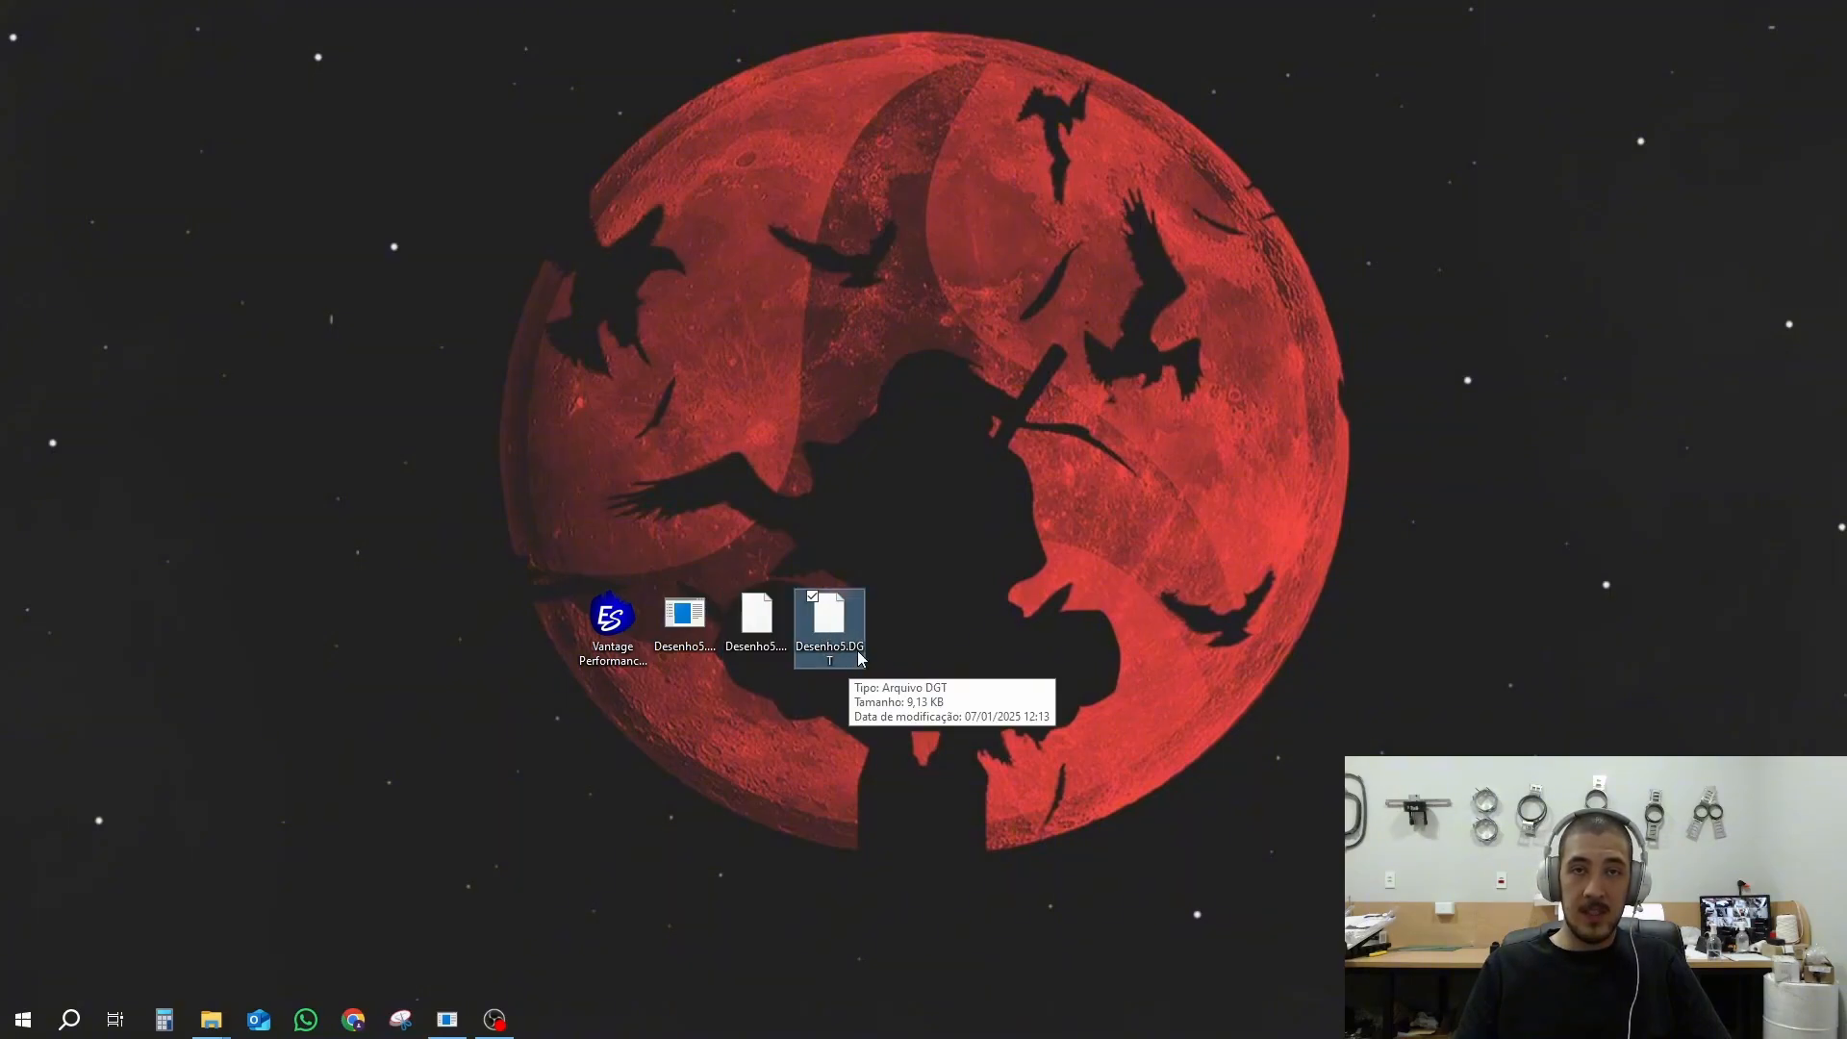
Step: Delete the Desenho5.DGT file from the desktop
left_click(759, 633)
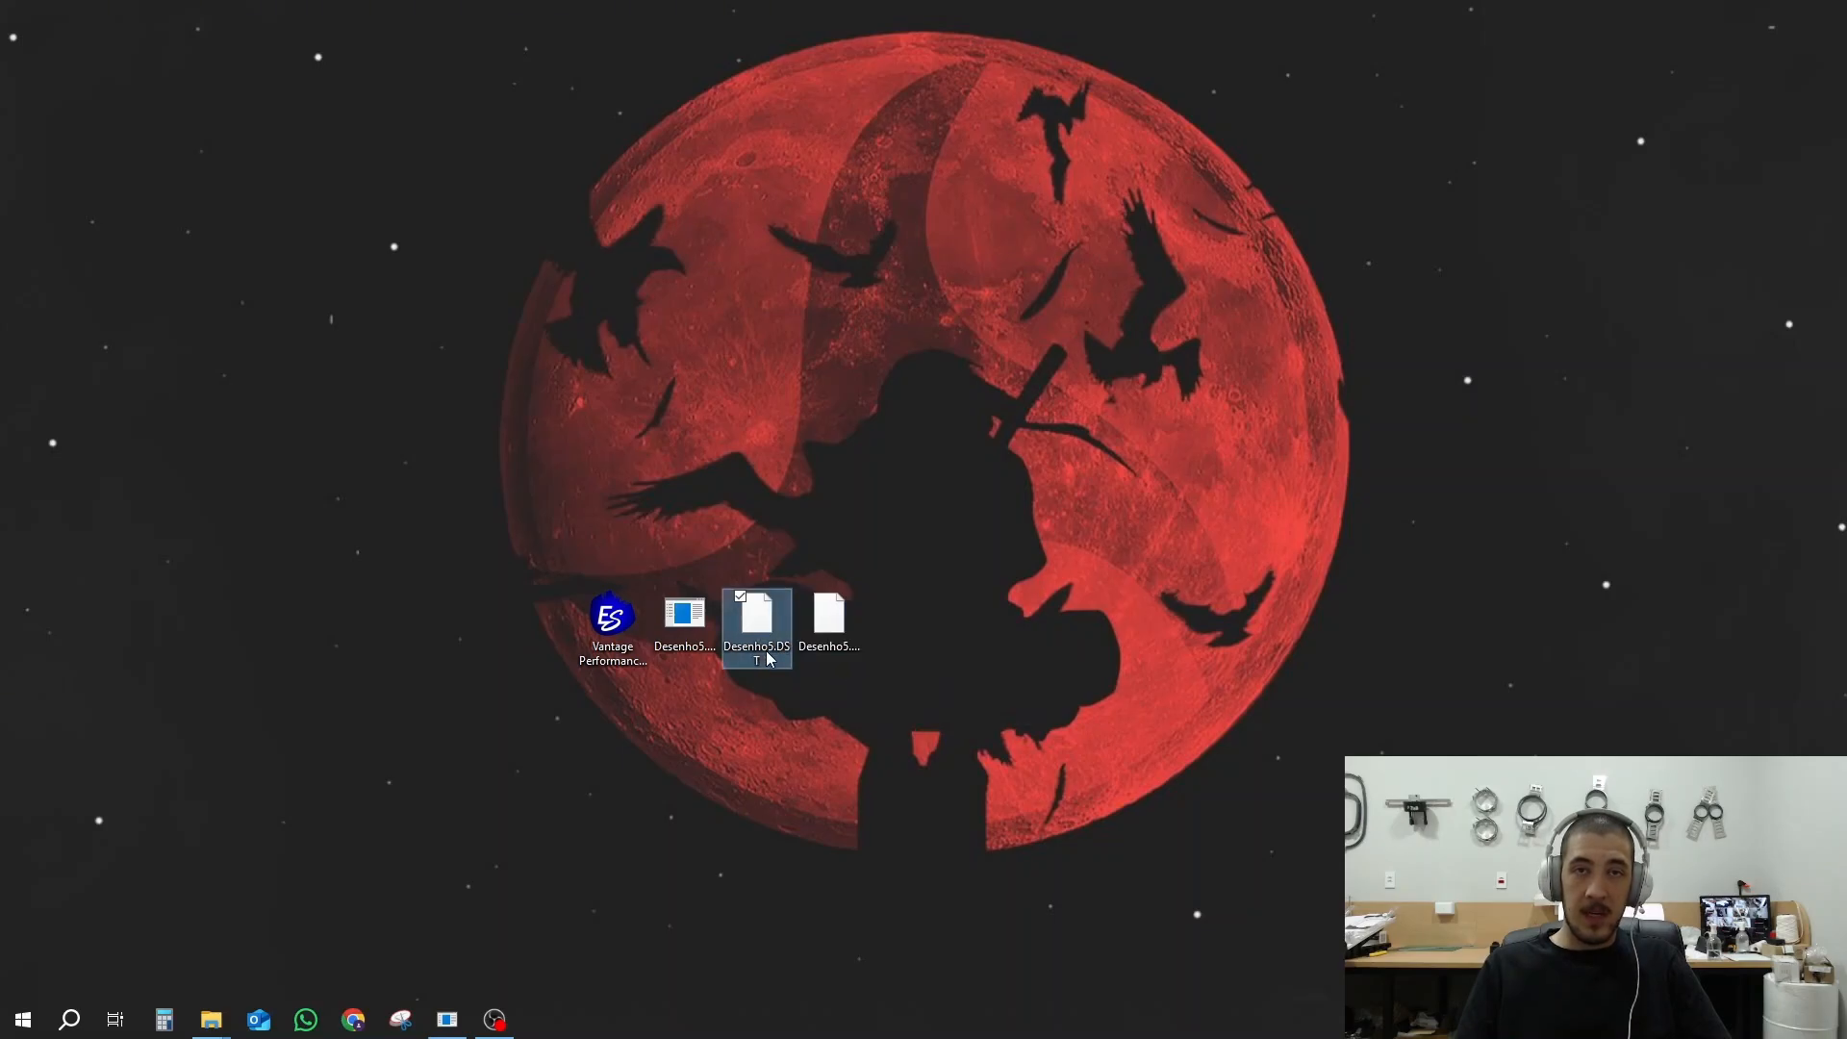
left_click(841, 643)
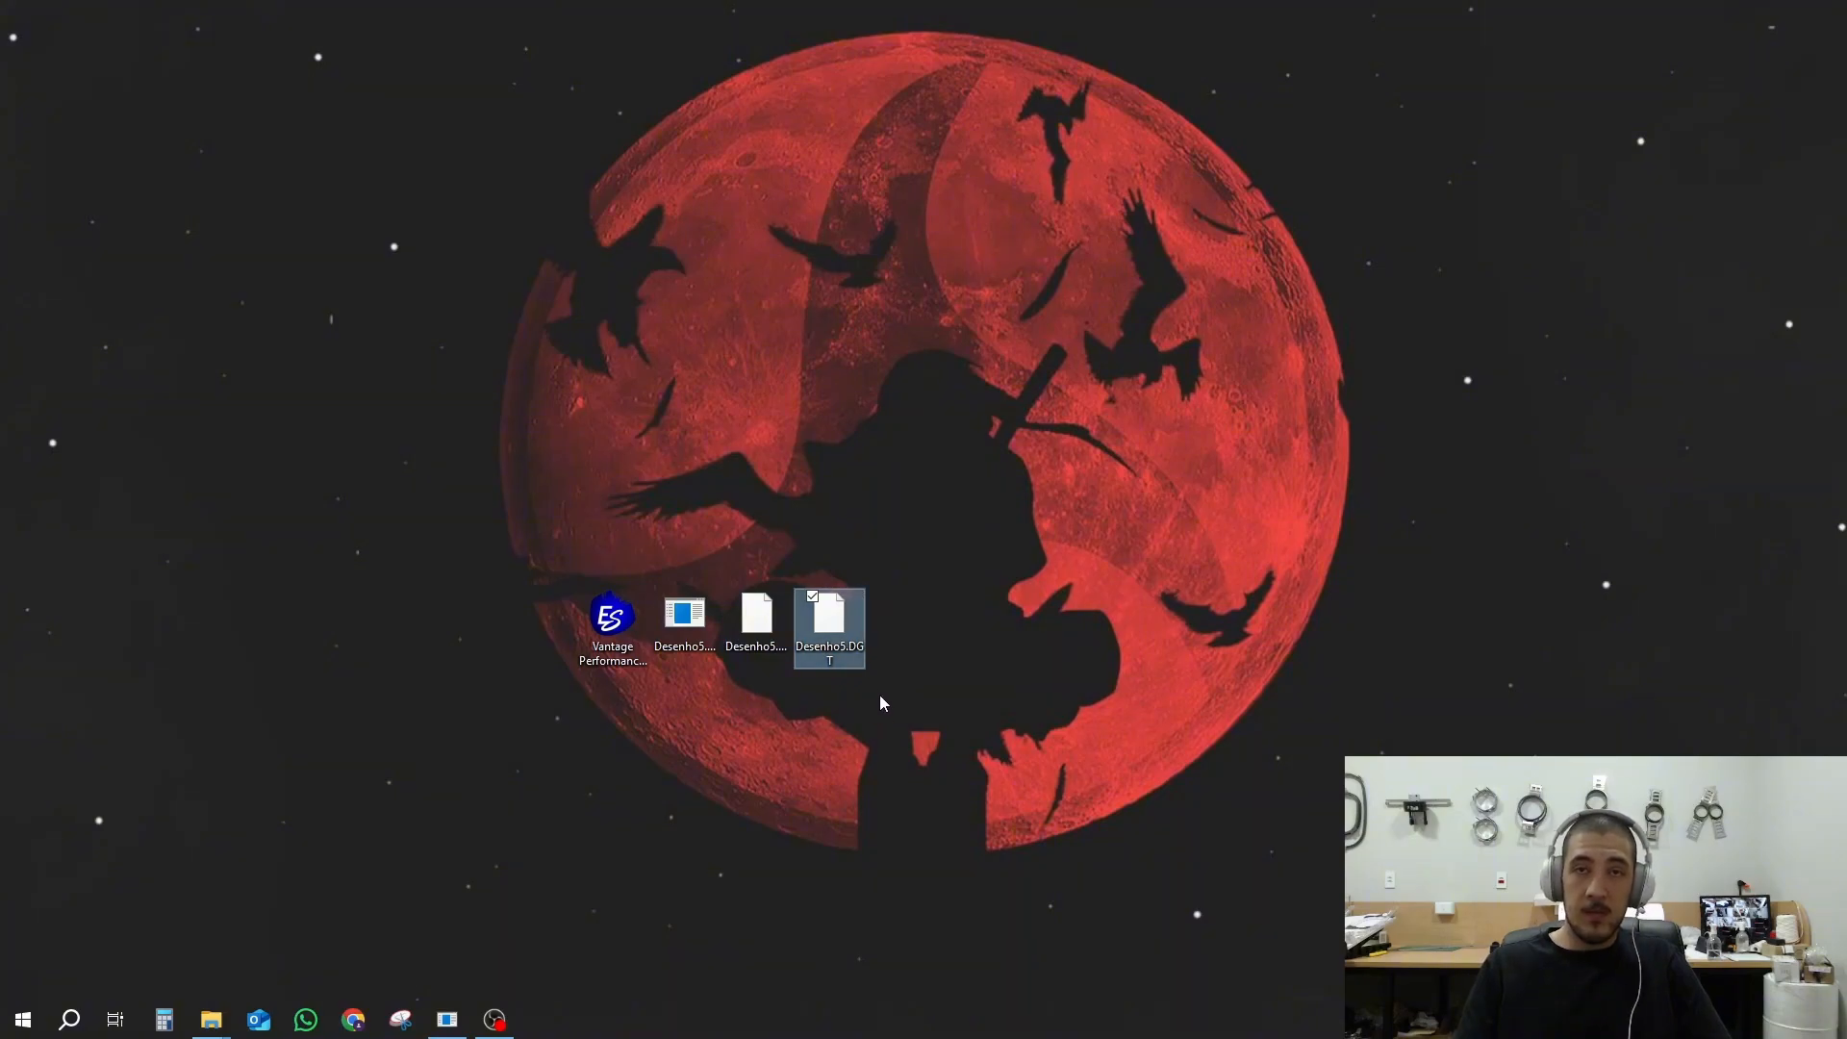
key("Delete")
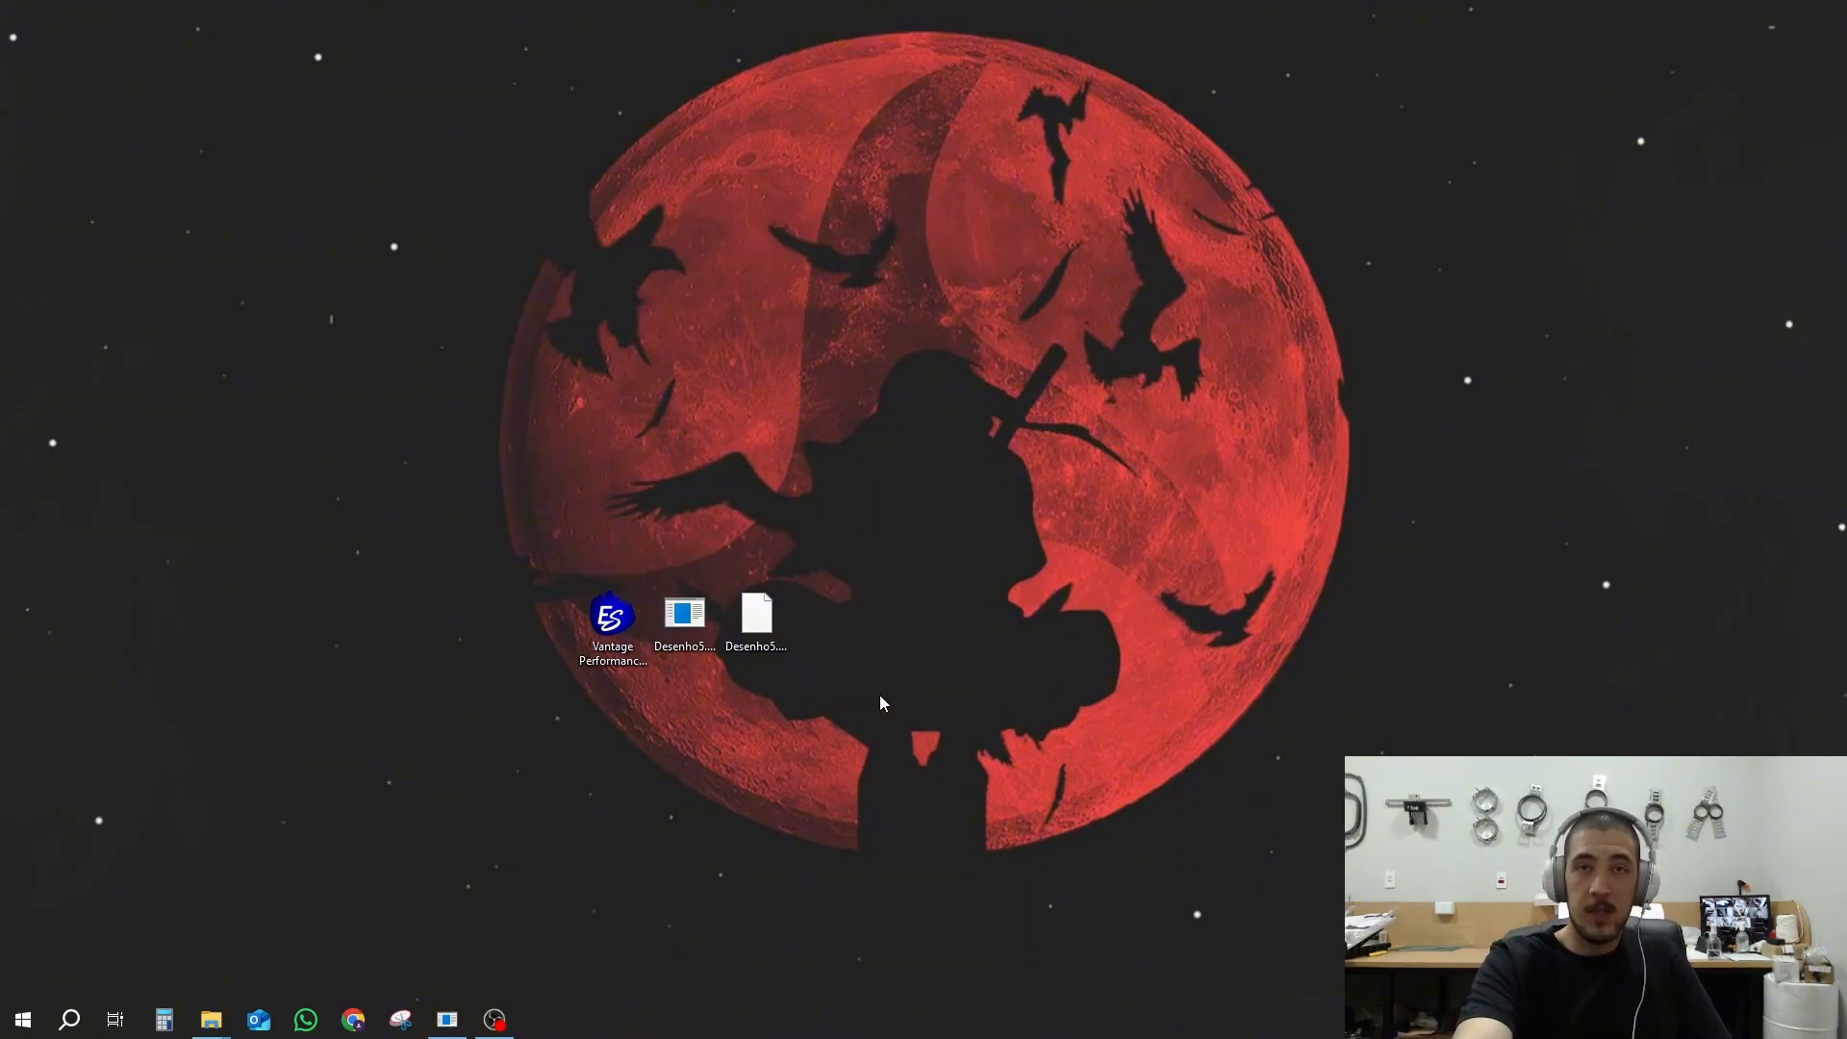
Step: Open the Desenho5.DST design from the desktop in Wilcom EmbroideryStudio
left_click(781, 637)
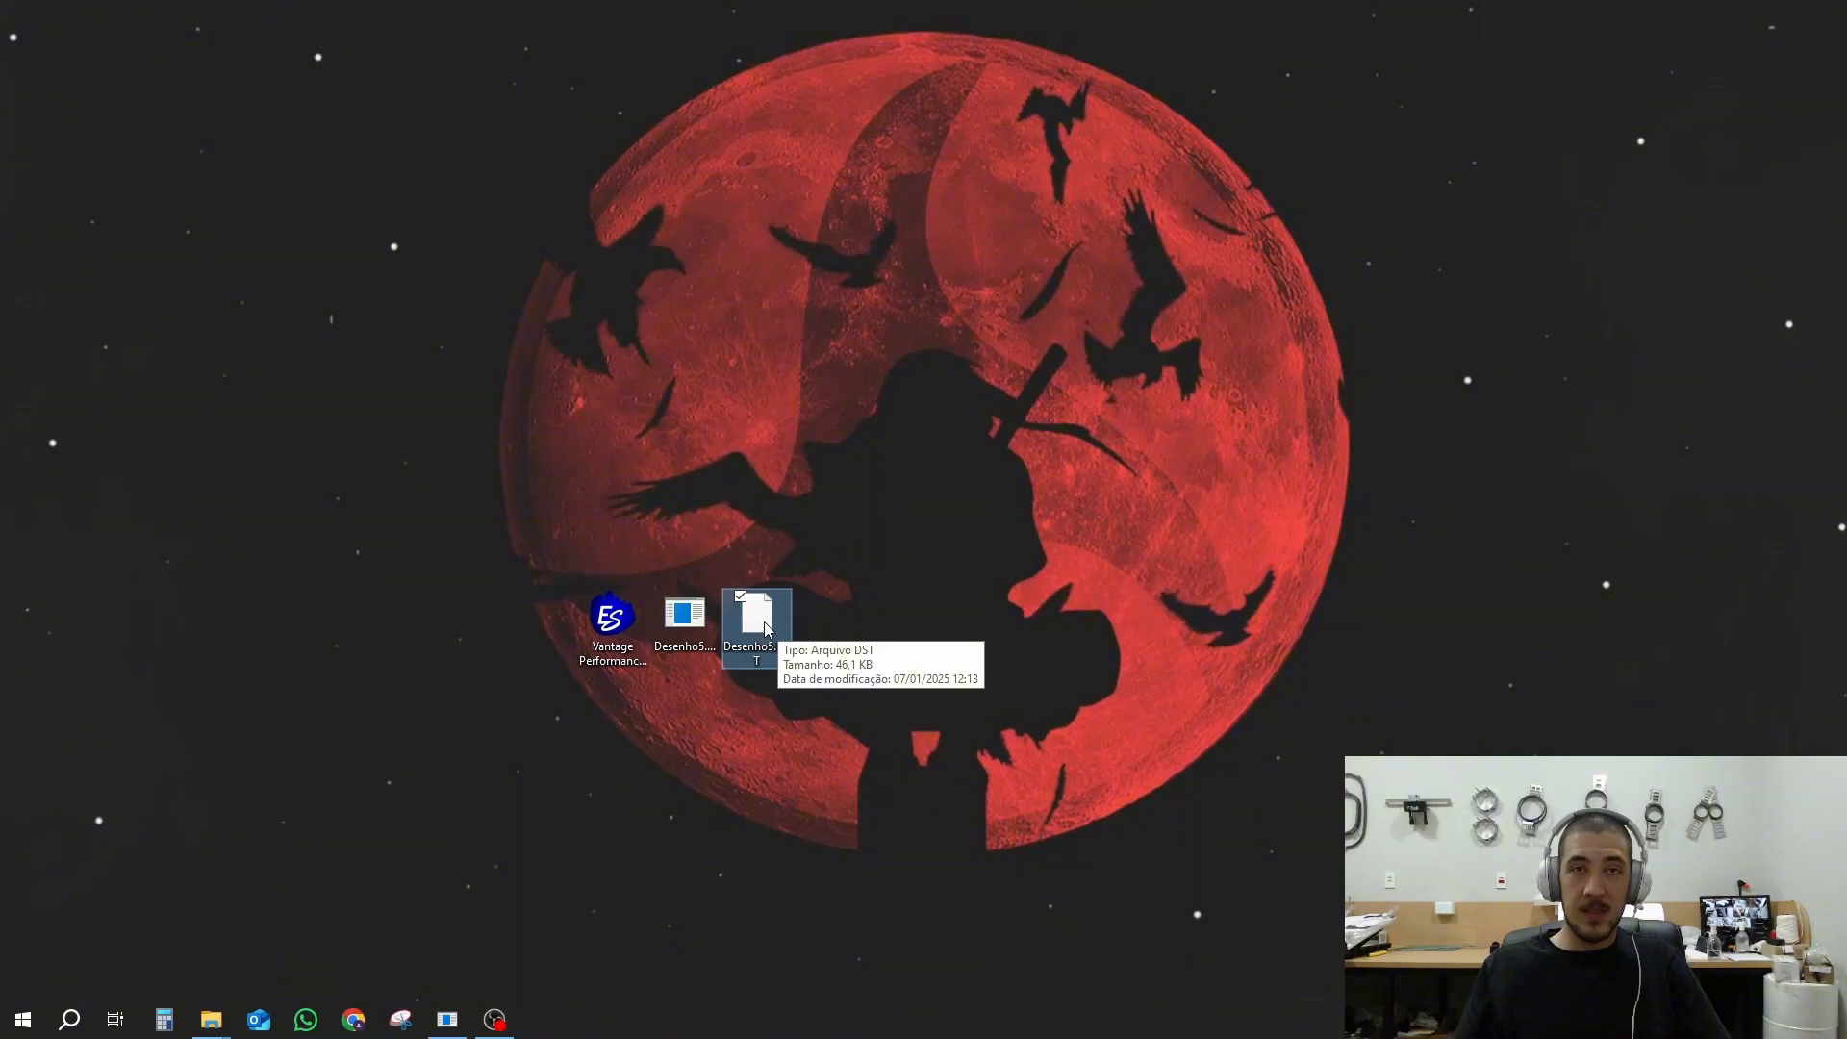
left_click_drag(766, 622, 687, 625)
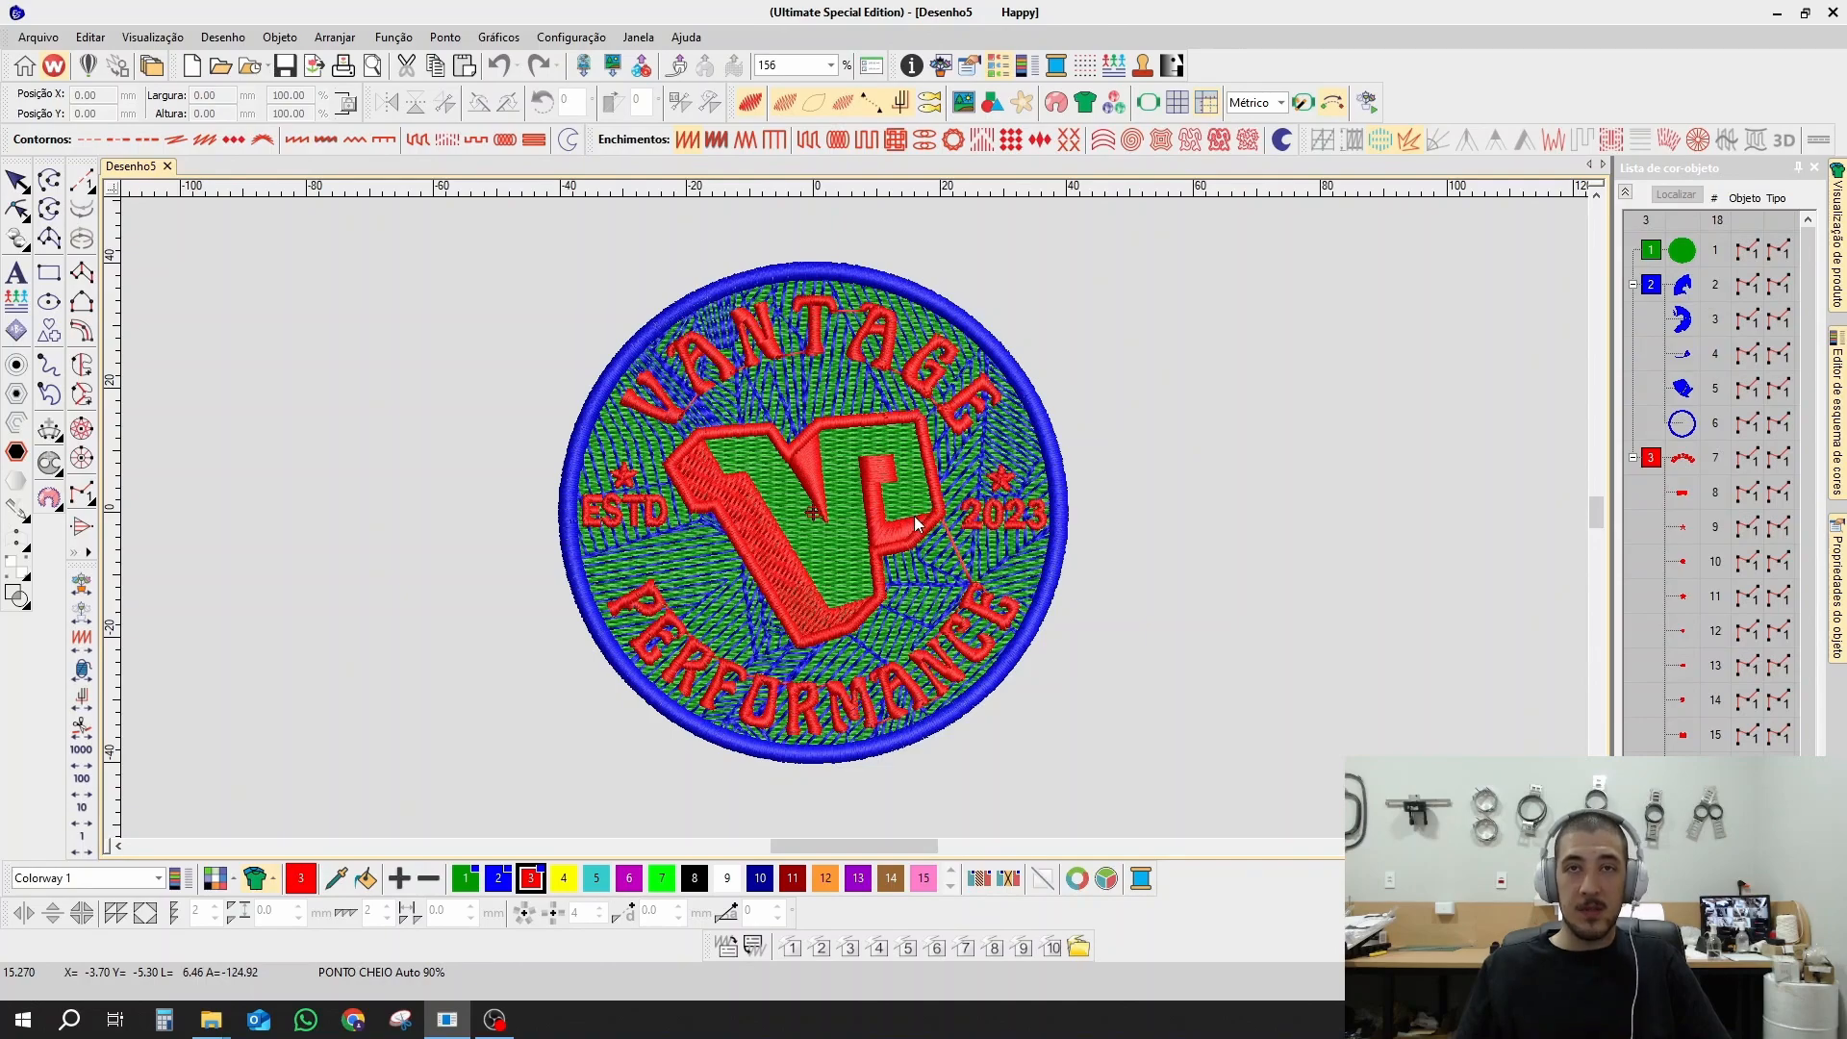
scroll(859, 526, "down", 1)
scroll(865, 498, "up", 1)
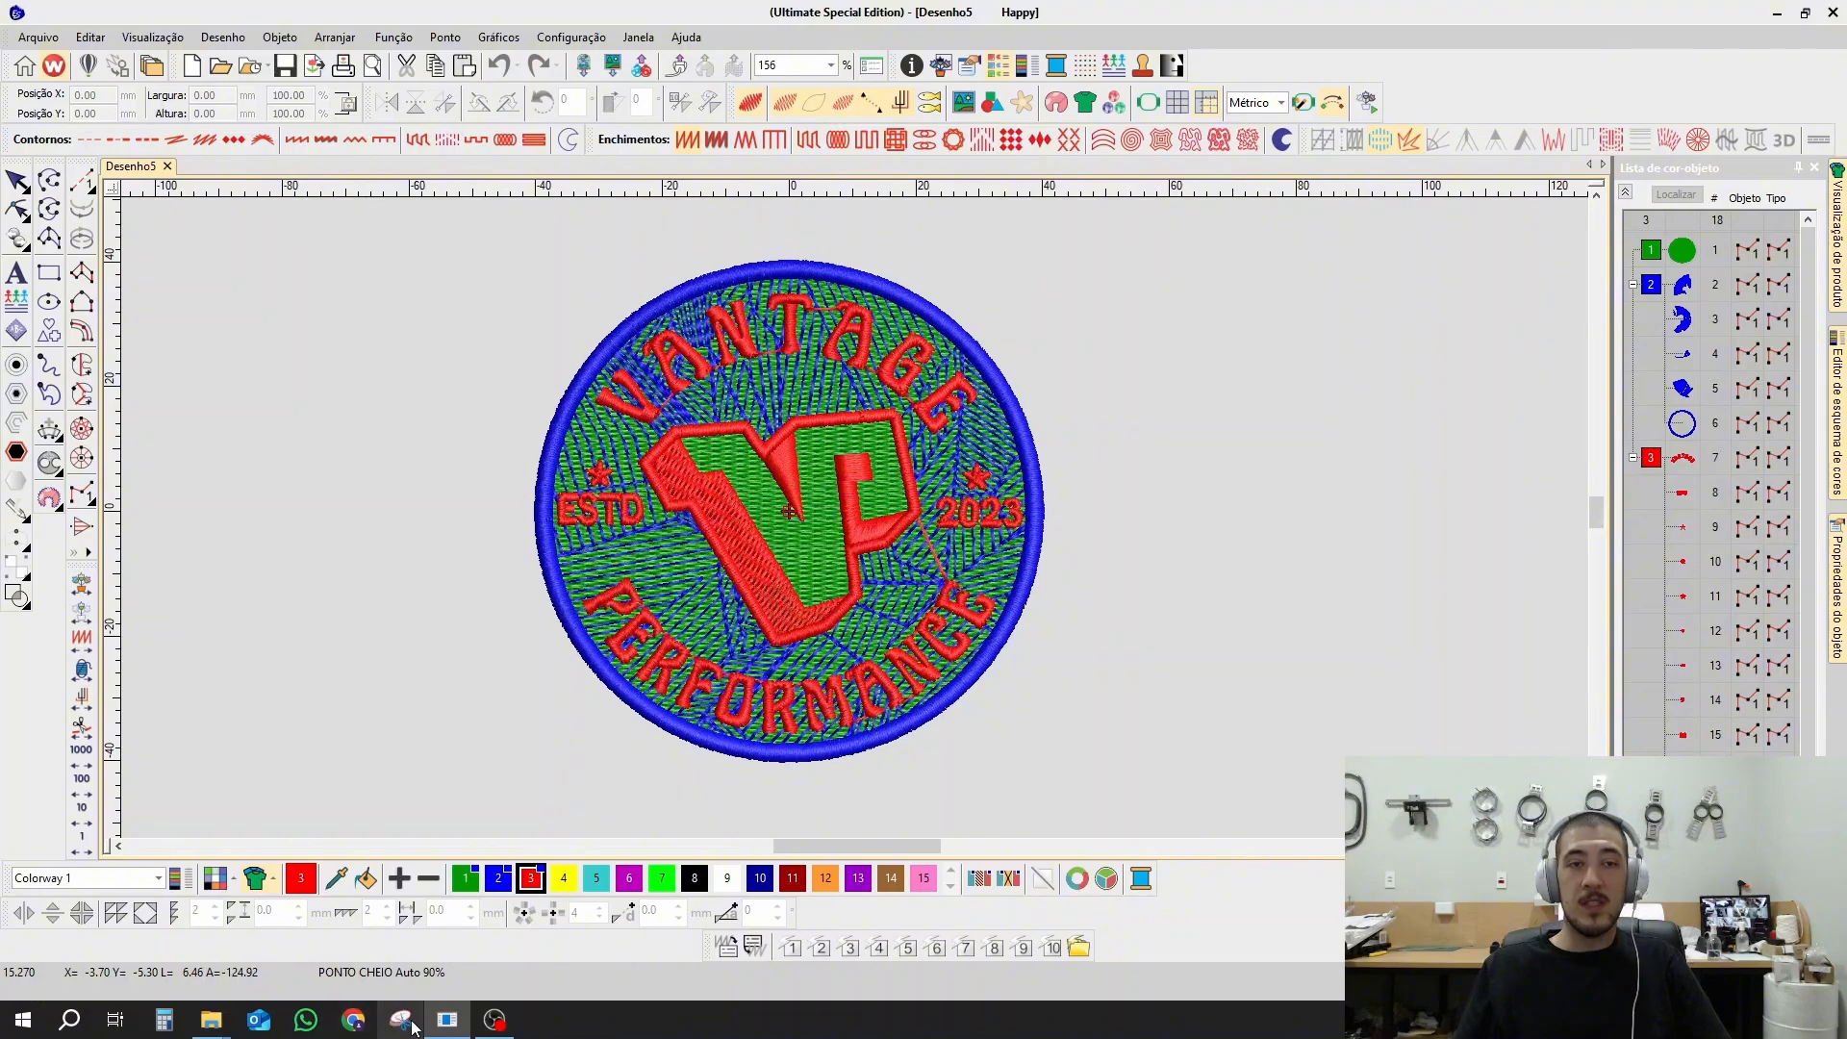
Step: Open Vantage Performance.EMB from the desktop in the embroidery software and hide its product background
left_click(448, 1020)
left_click_drag(612, 615, 222, 167)
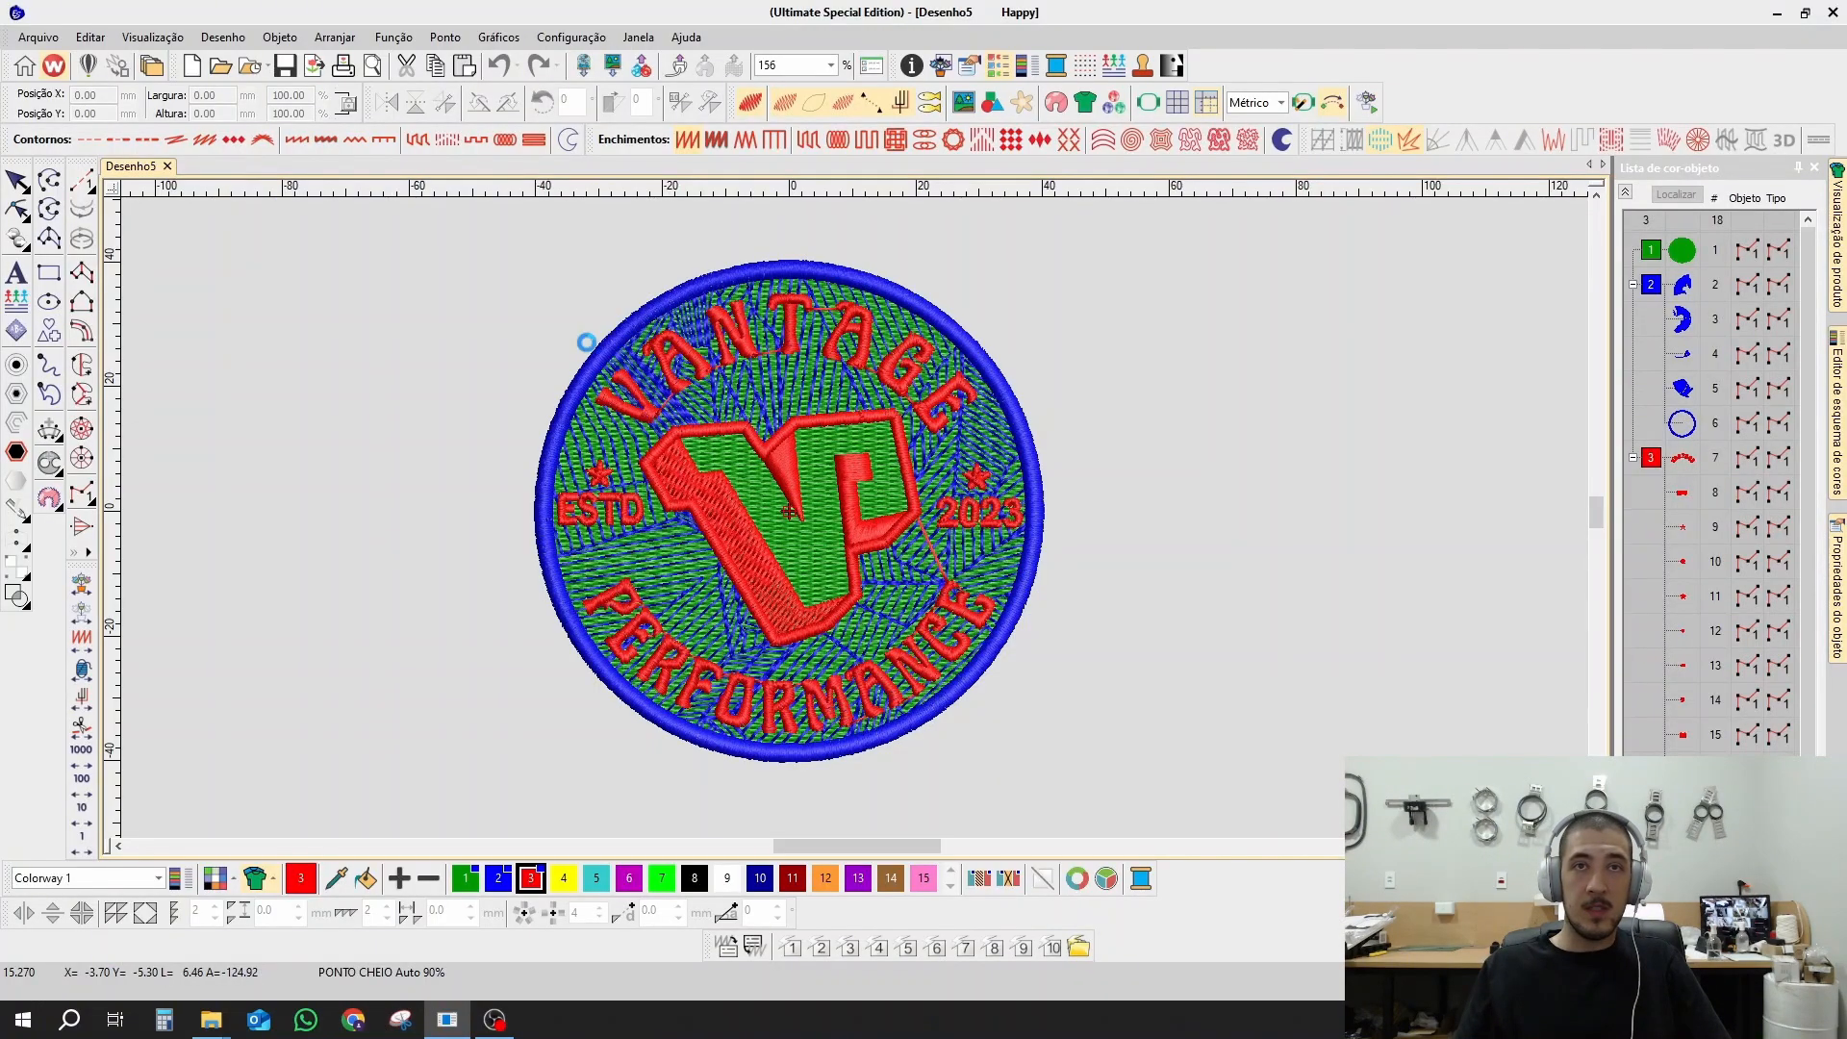
left_click(1085, 102)
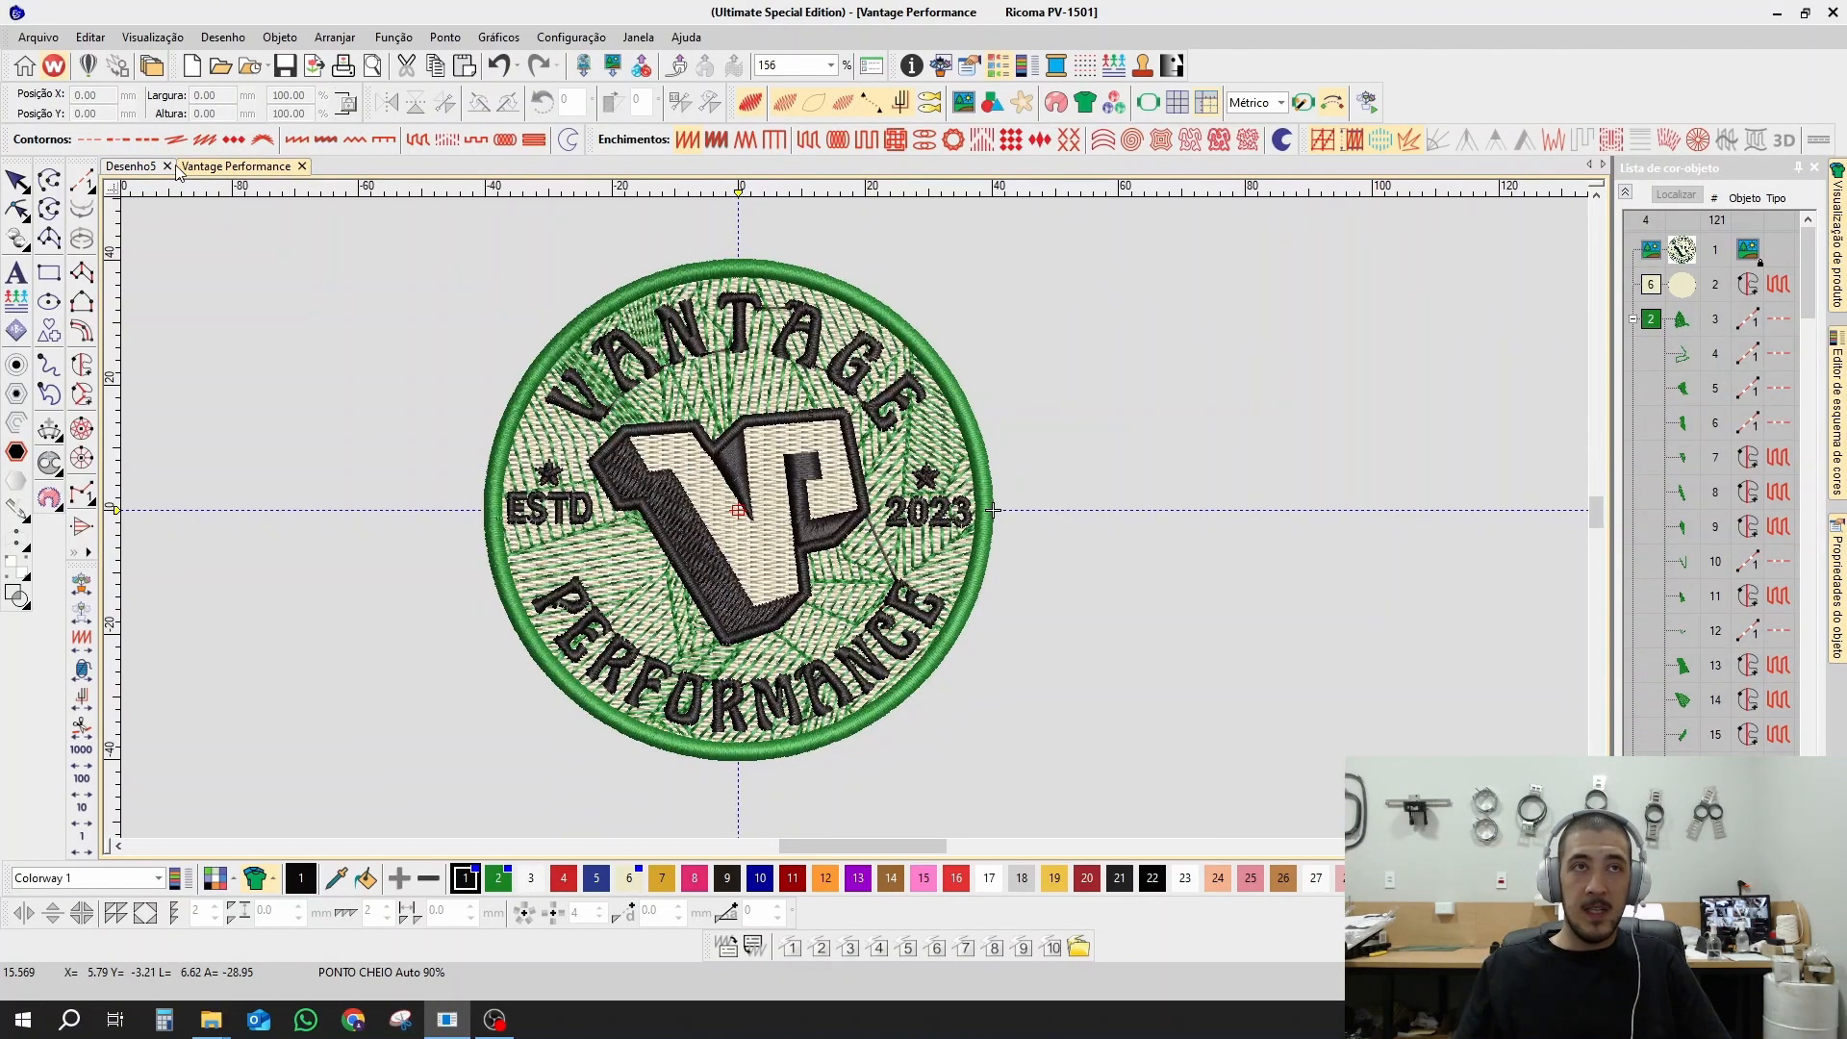
Step: Return to the Desenho5 design, select its red objects and examine the colours in the colour scheme editor
left_click(154, 166)
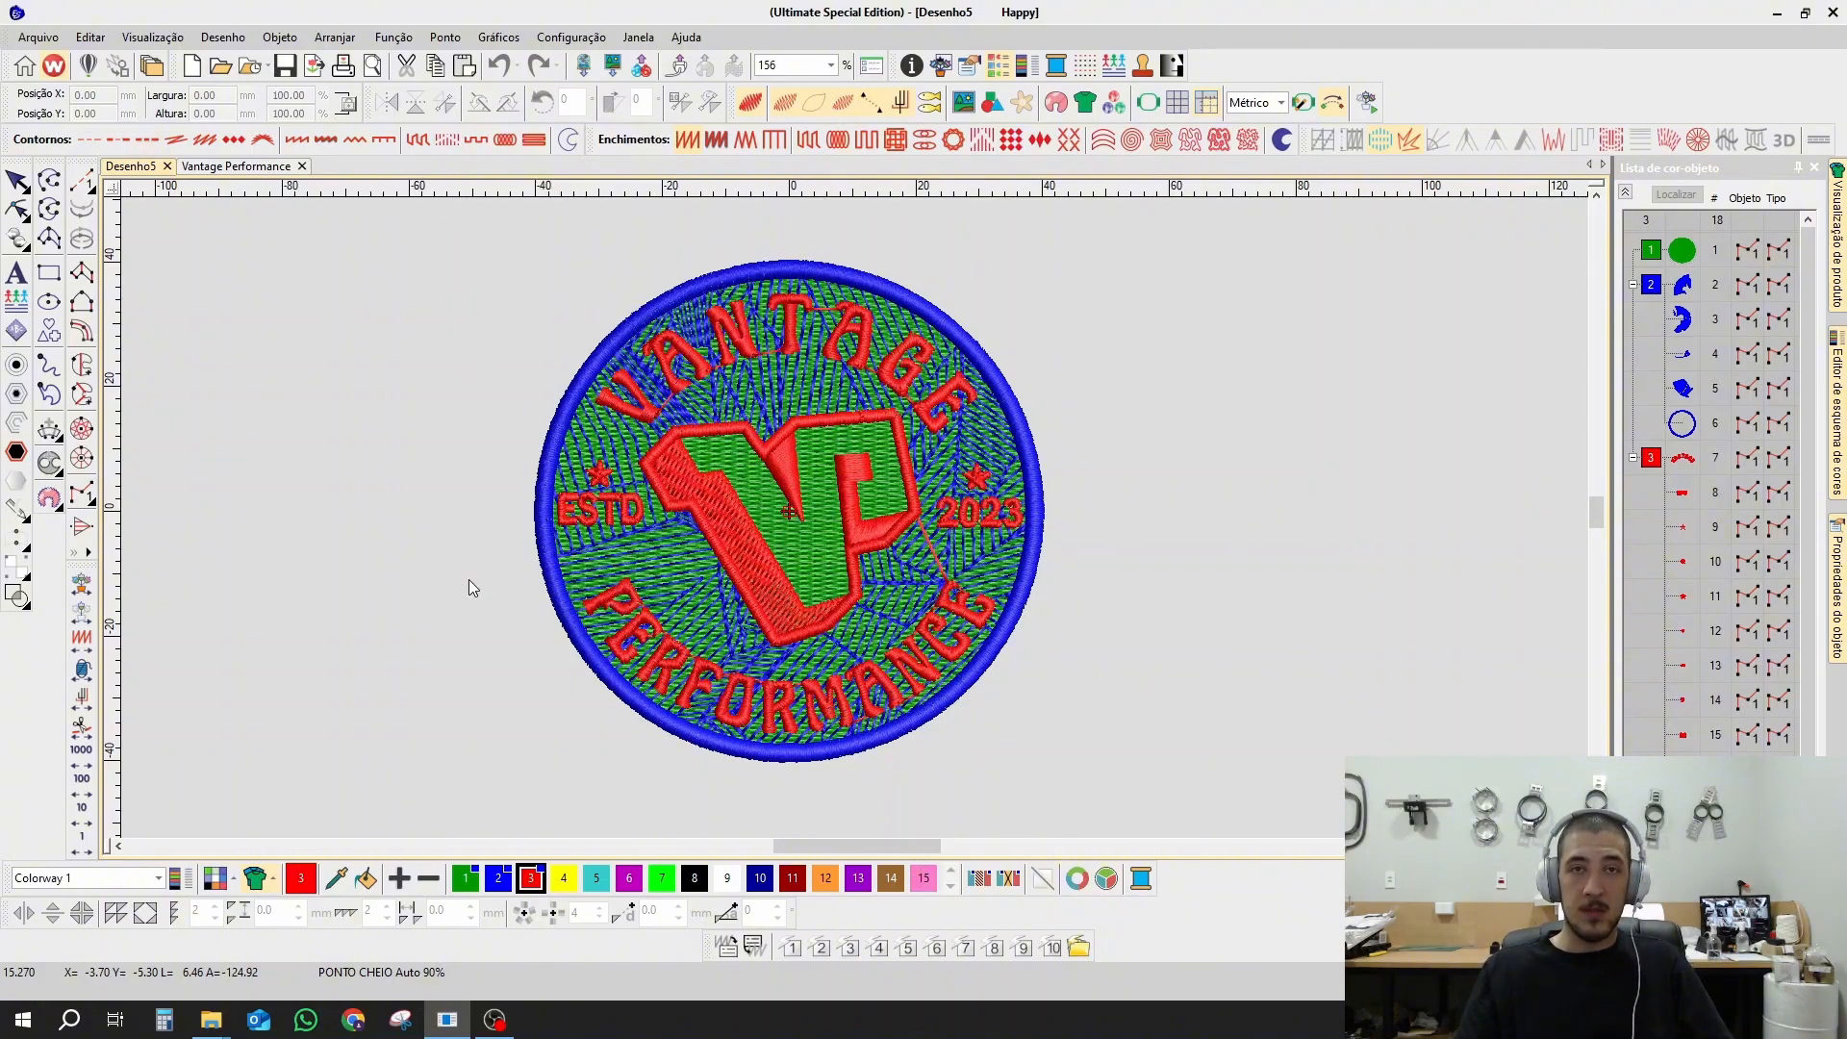
left_click(1655, 463)
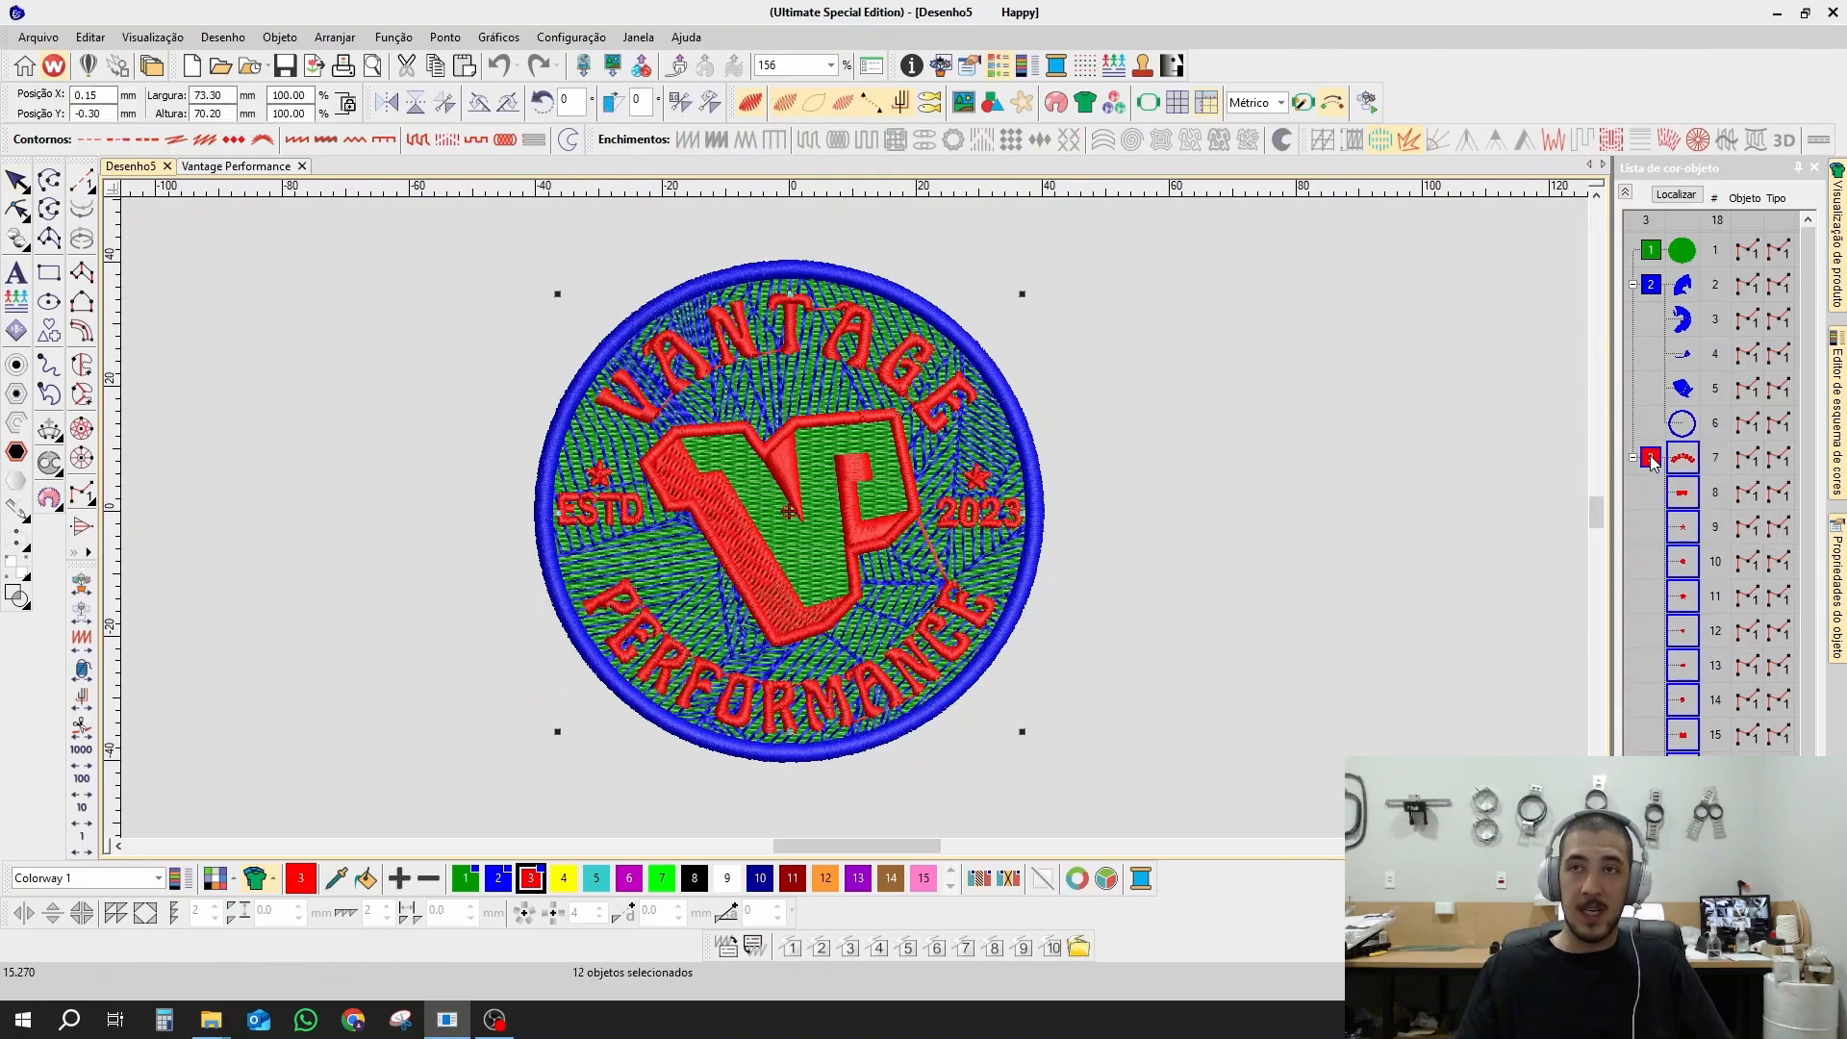
left_click(1838, 446)
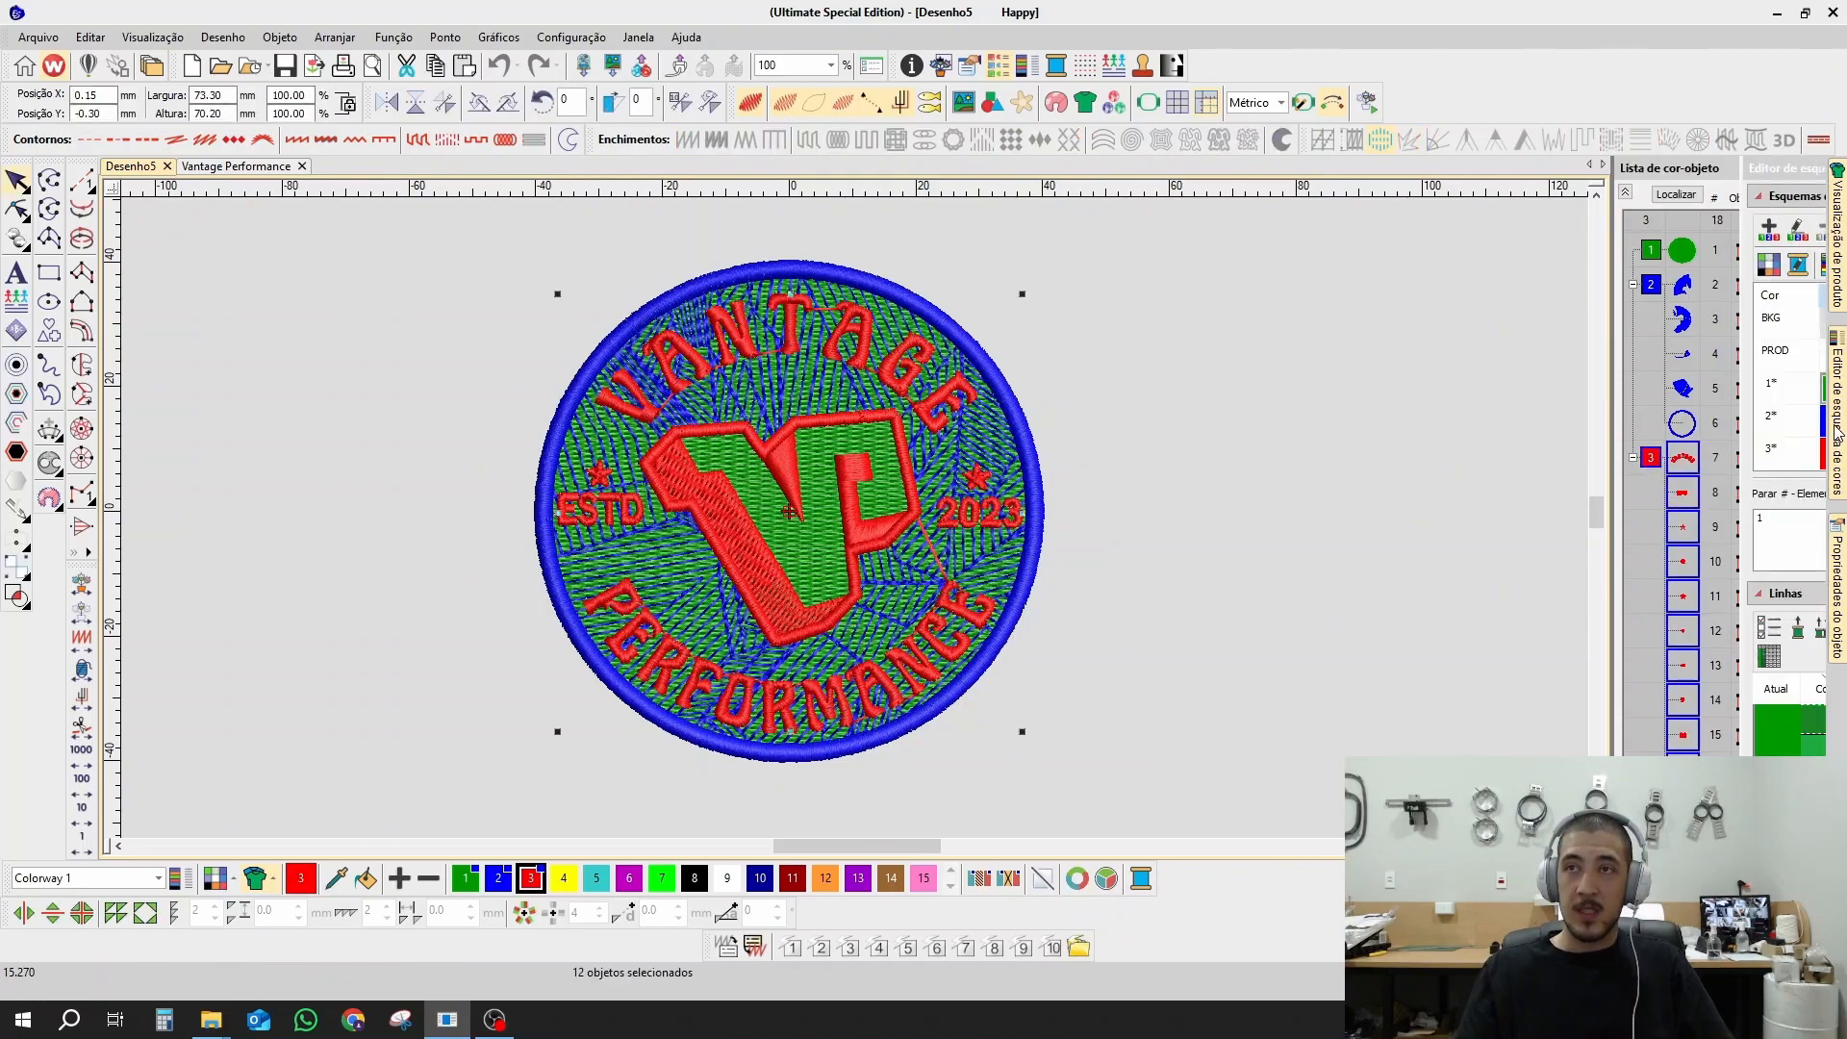
scroll(1711, 452, "down", 3)
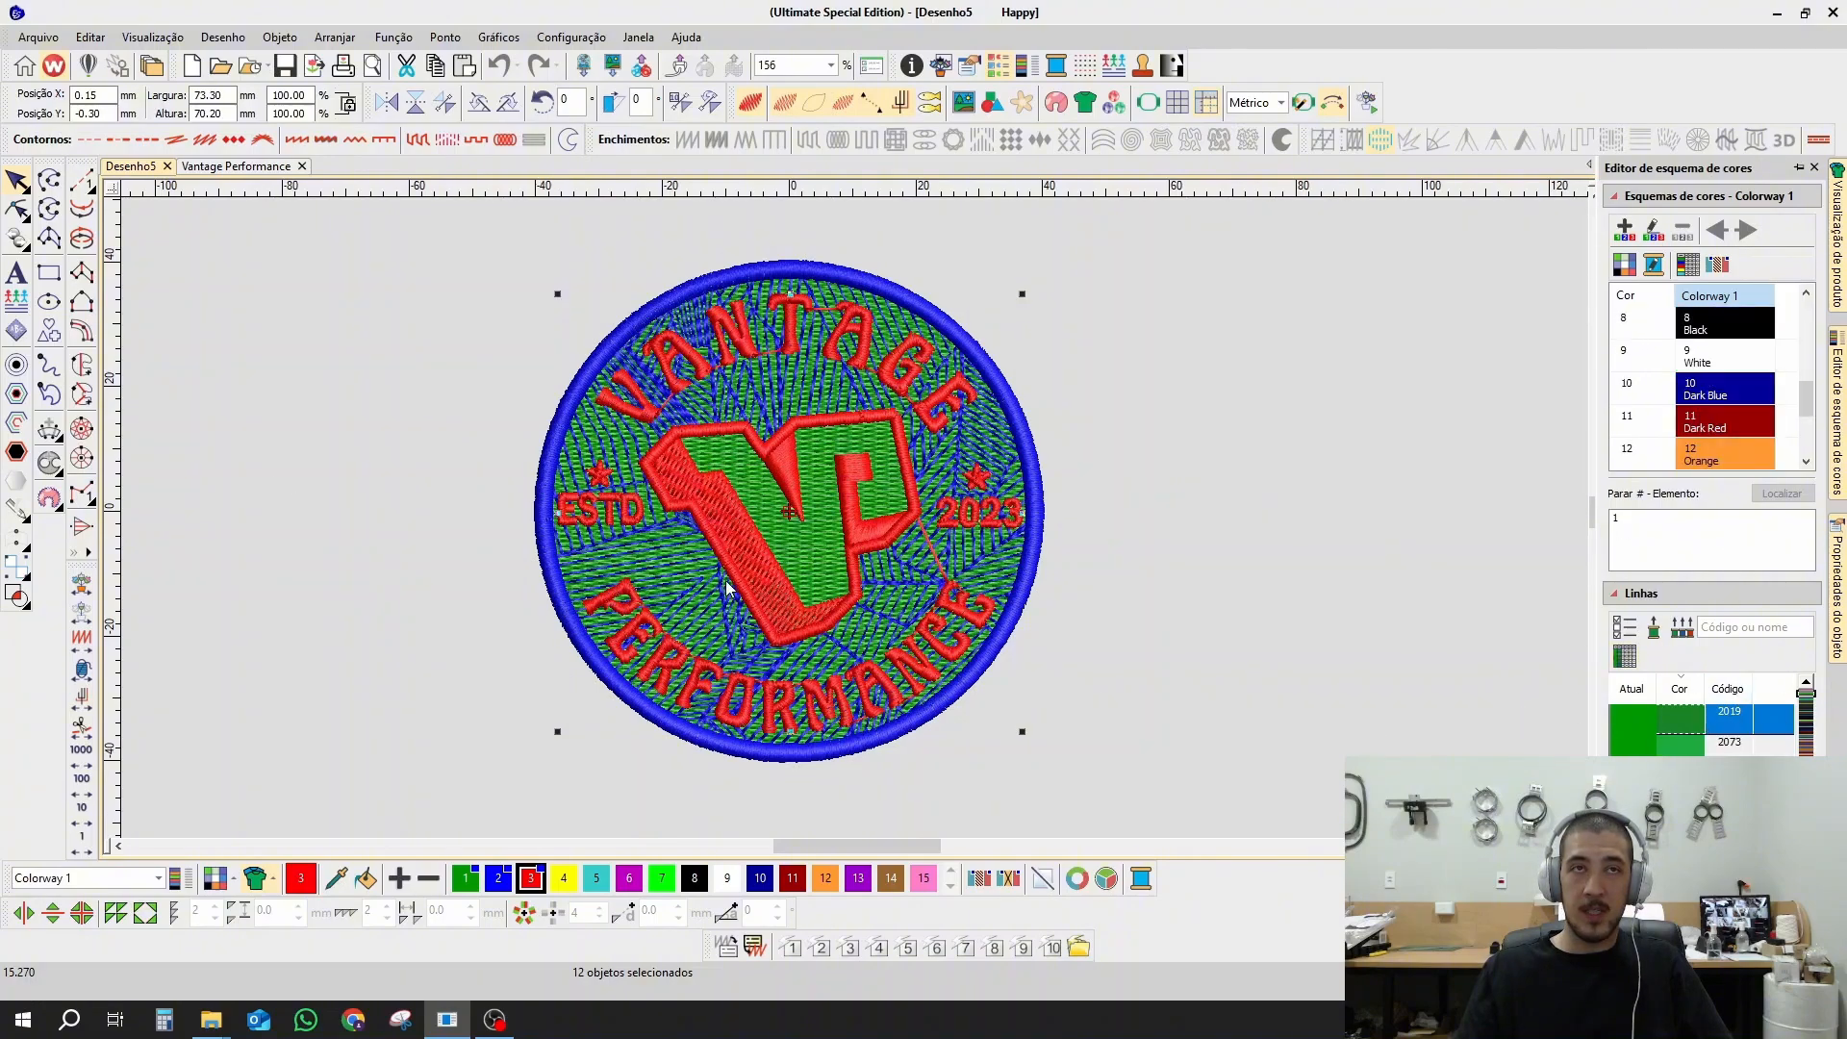
Step: Close the Desenho5 and Vantage Performance designs
left_click(411, 371)
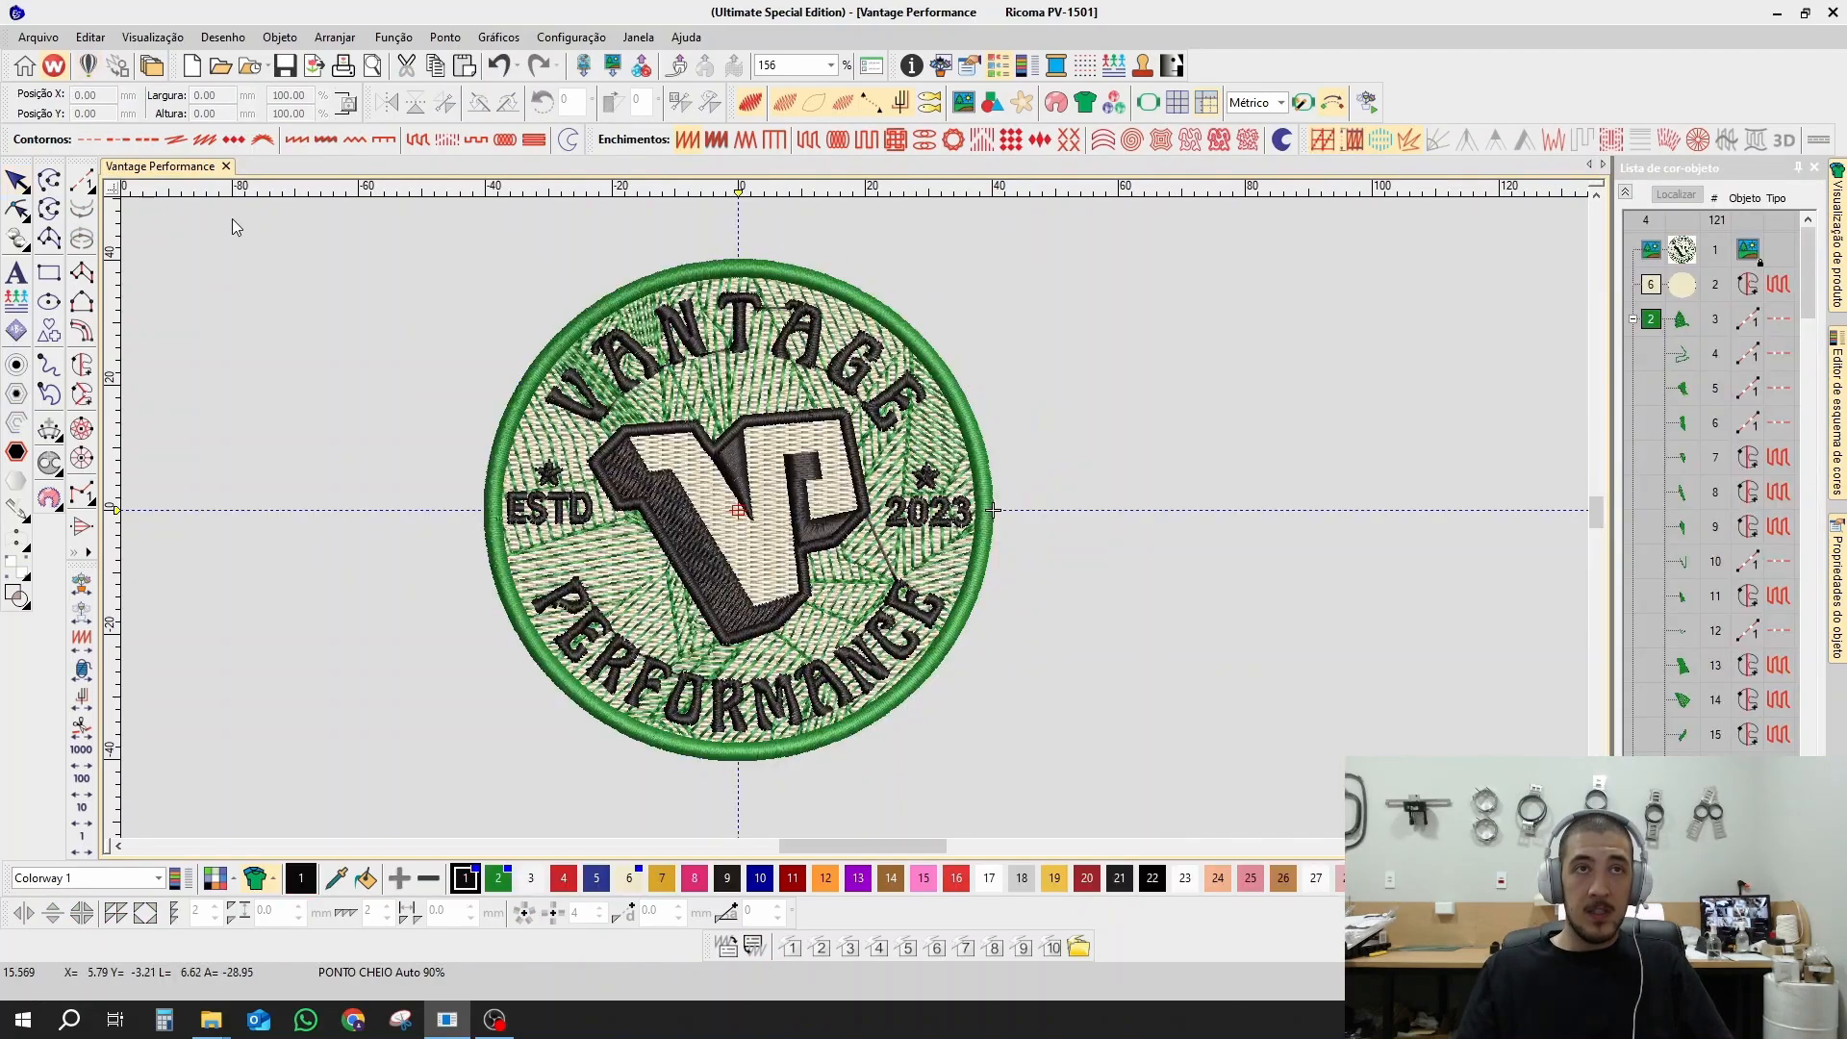
left_click(226, 167)
left_click(948, 549)
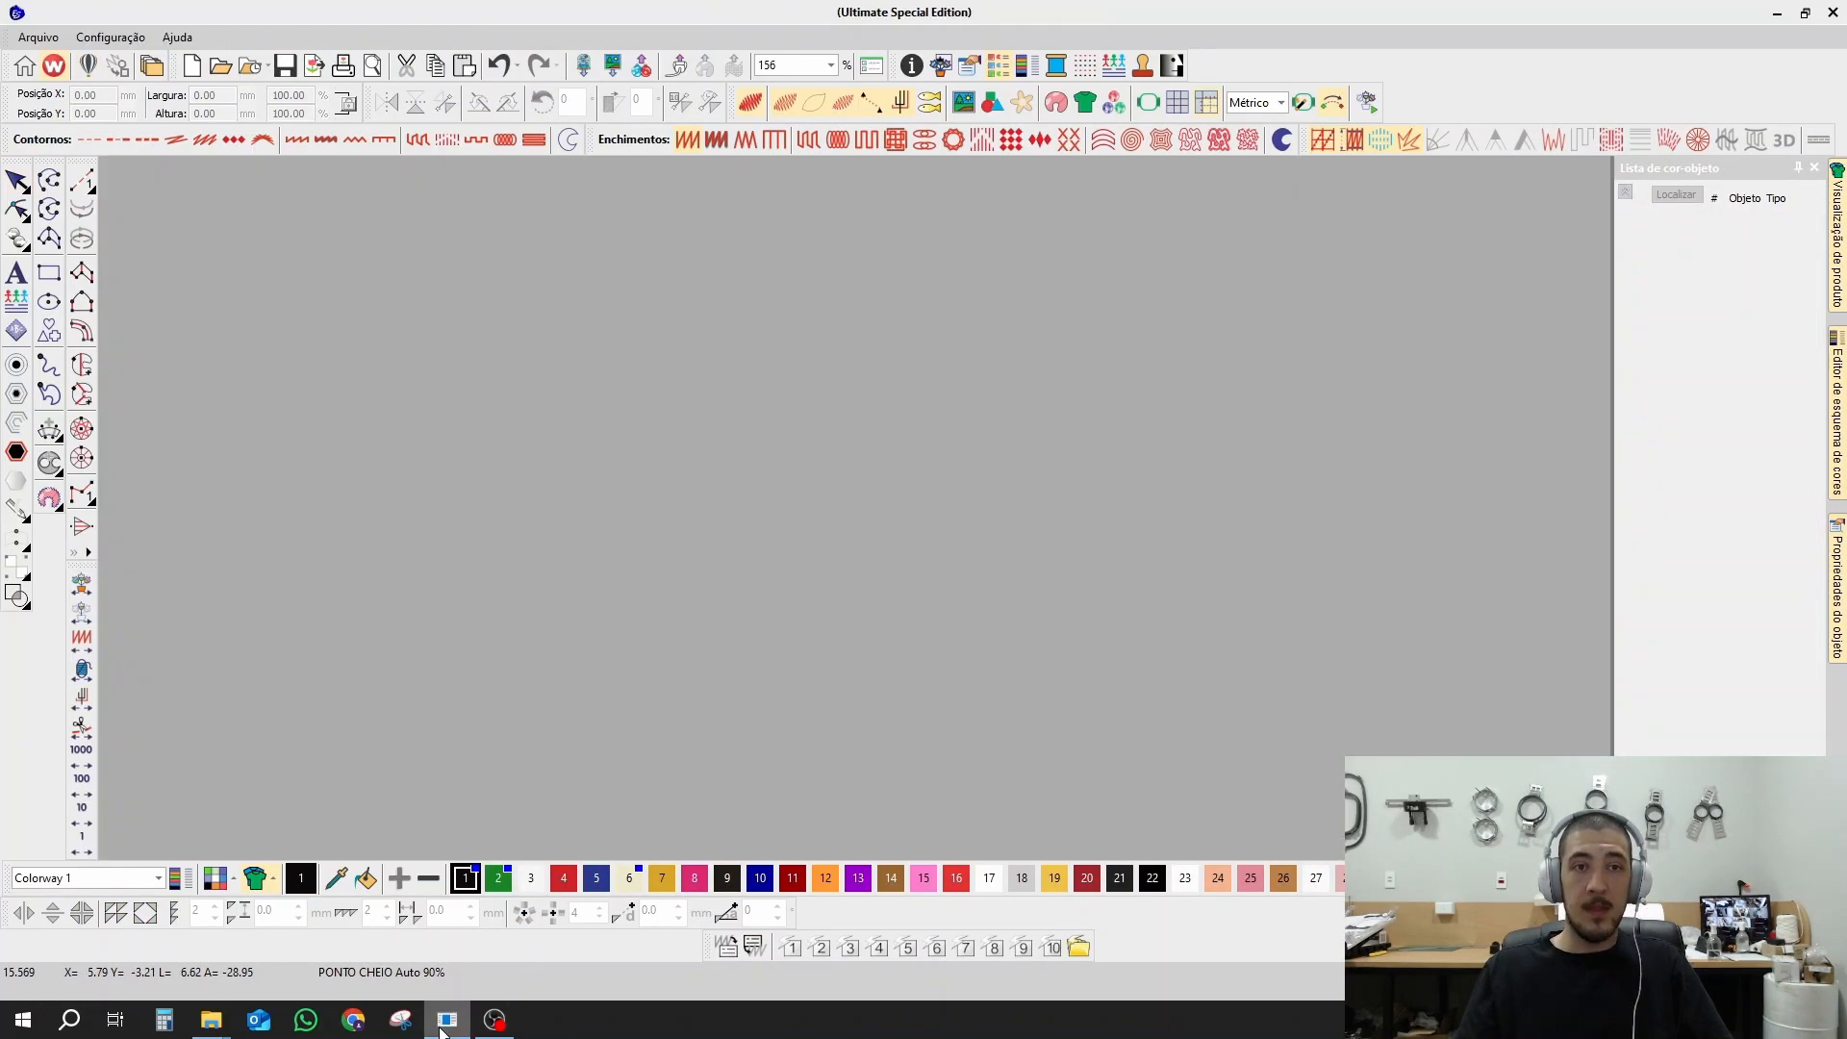
Step: Open the Desenho5.PES design from the desktop in the embroidery software and hide its product background
left_click(446, 1019)
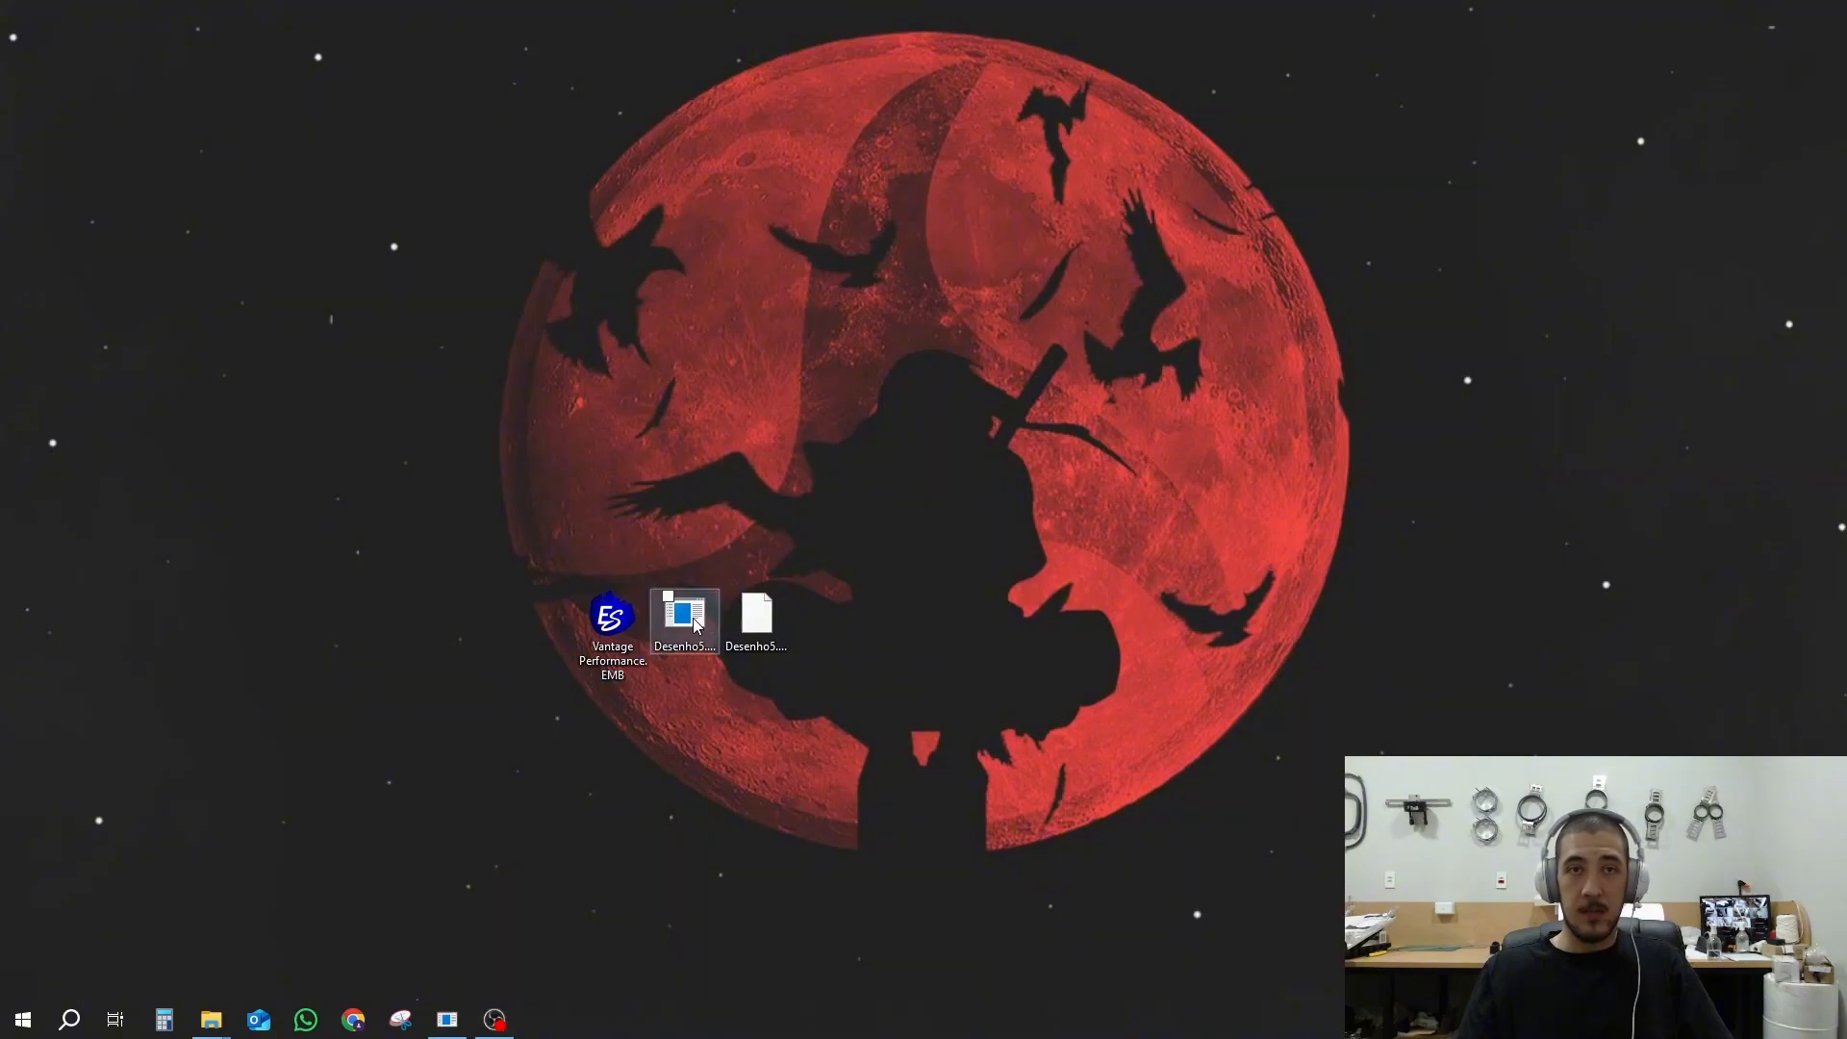
left_click_drag(684, 620, 687, 514)
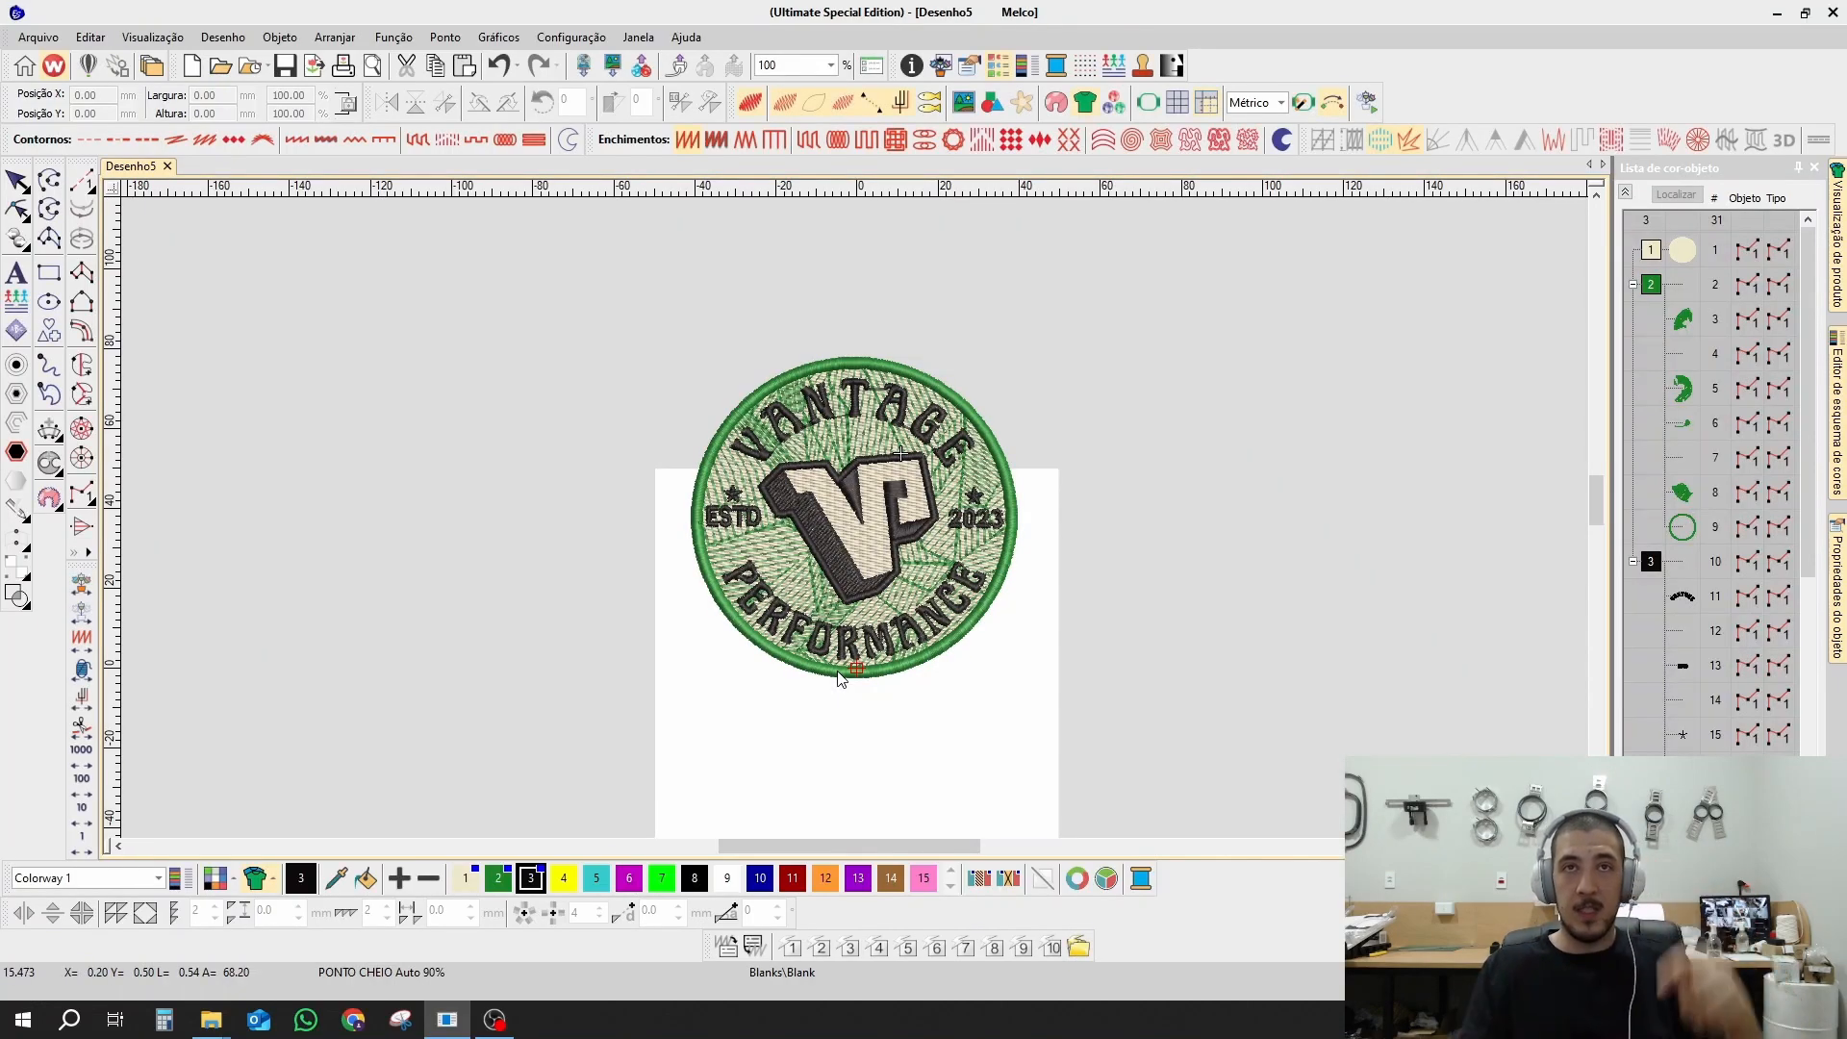
left_click(1087, 101)
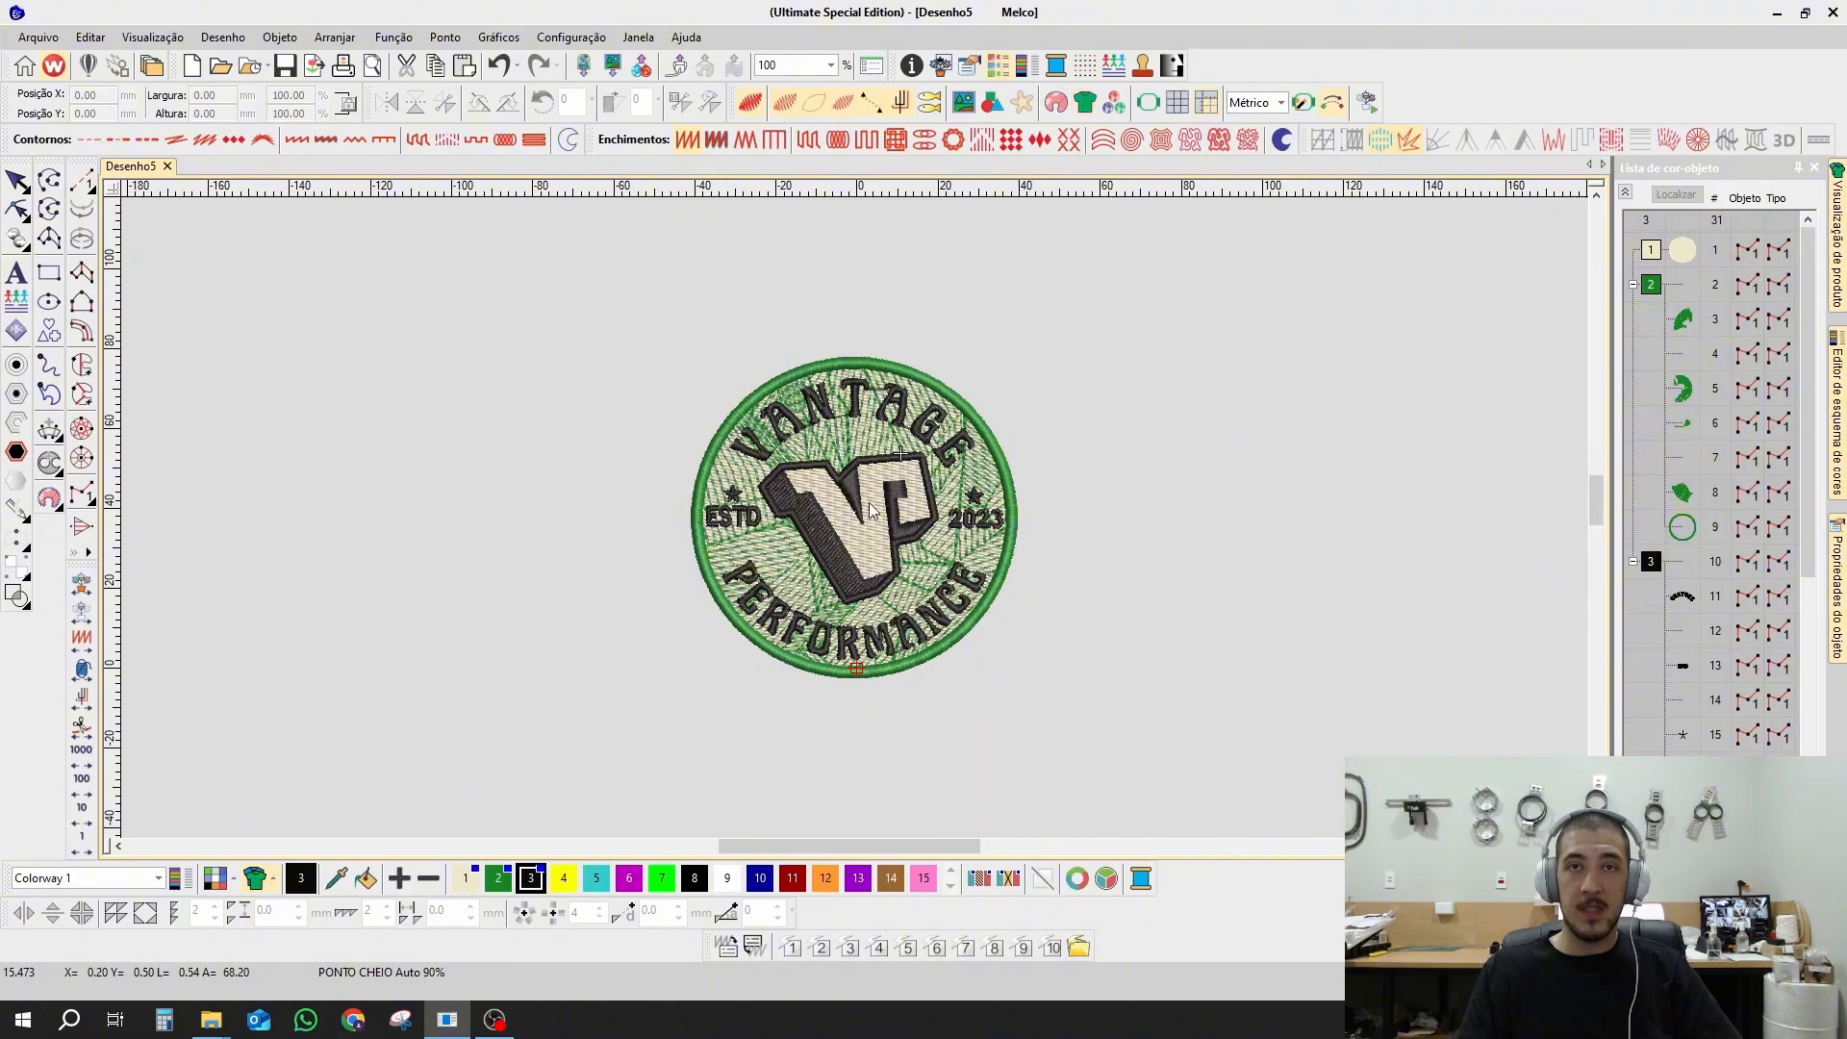
Step: Isolate the beige circular background fill by hiding all the other objects
right_click(1651, 255)
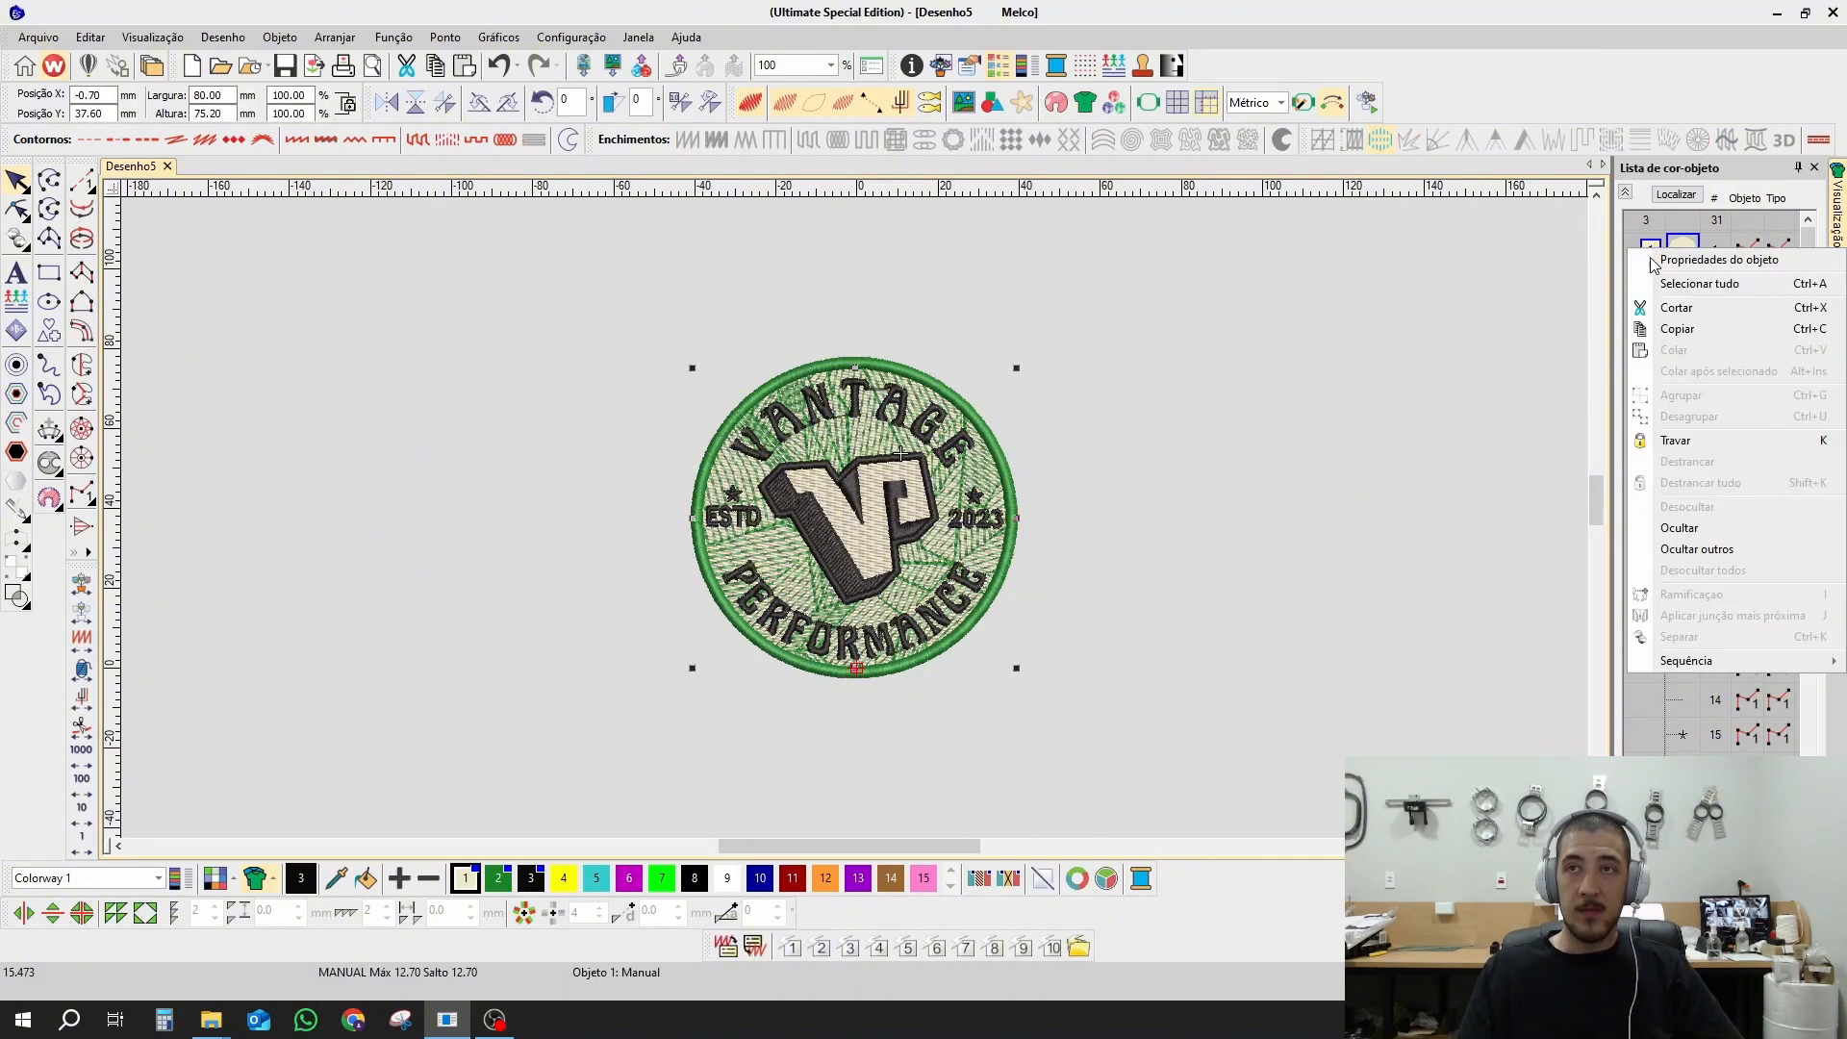
left_click(1688, 556)
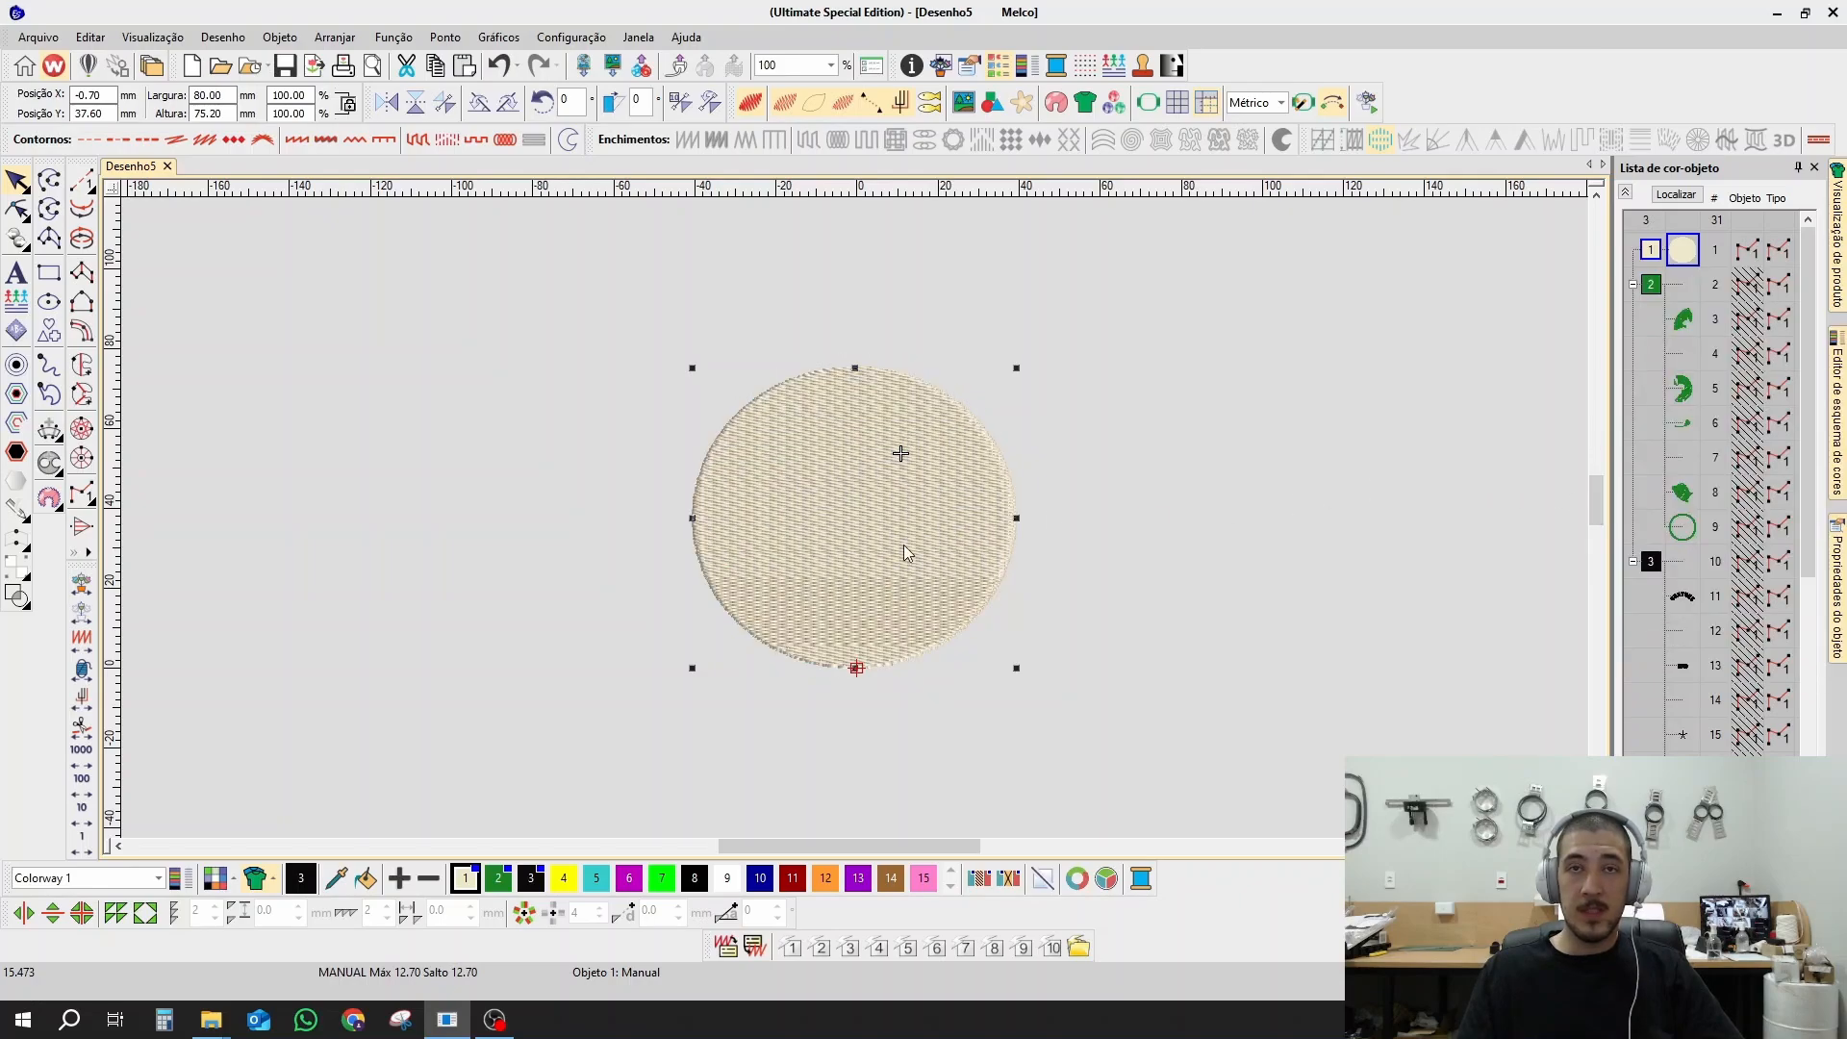
scroll(904, 553, "up", 2)
left_click_drag(1086, 546, 686, 524)
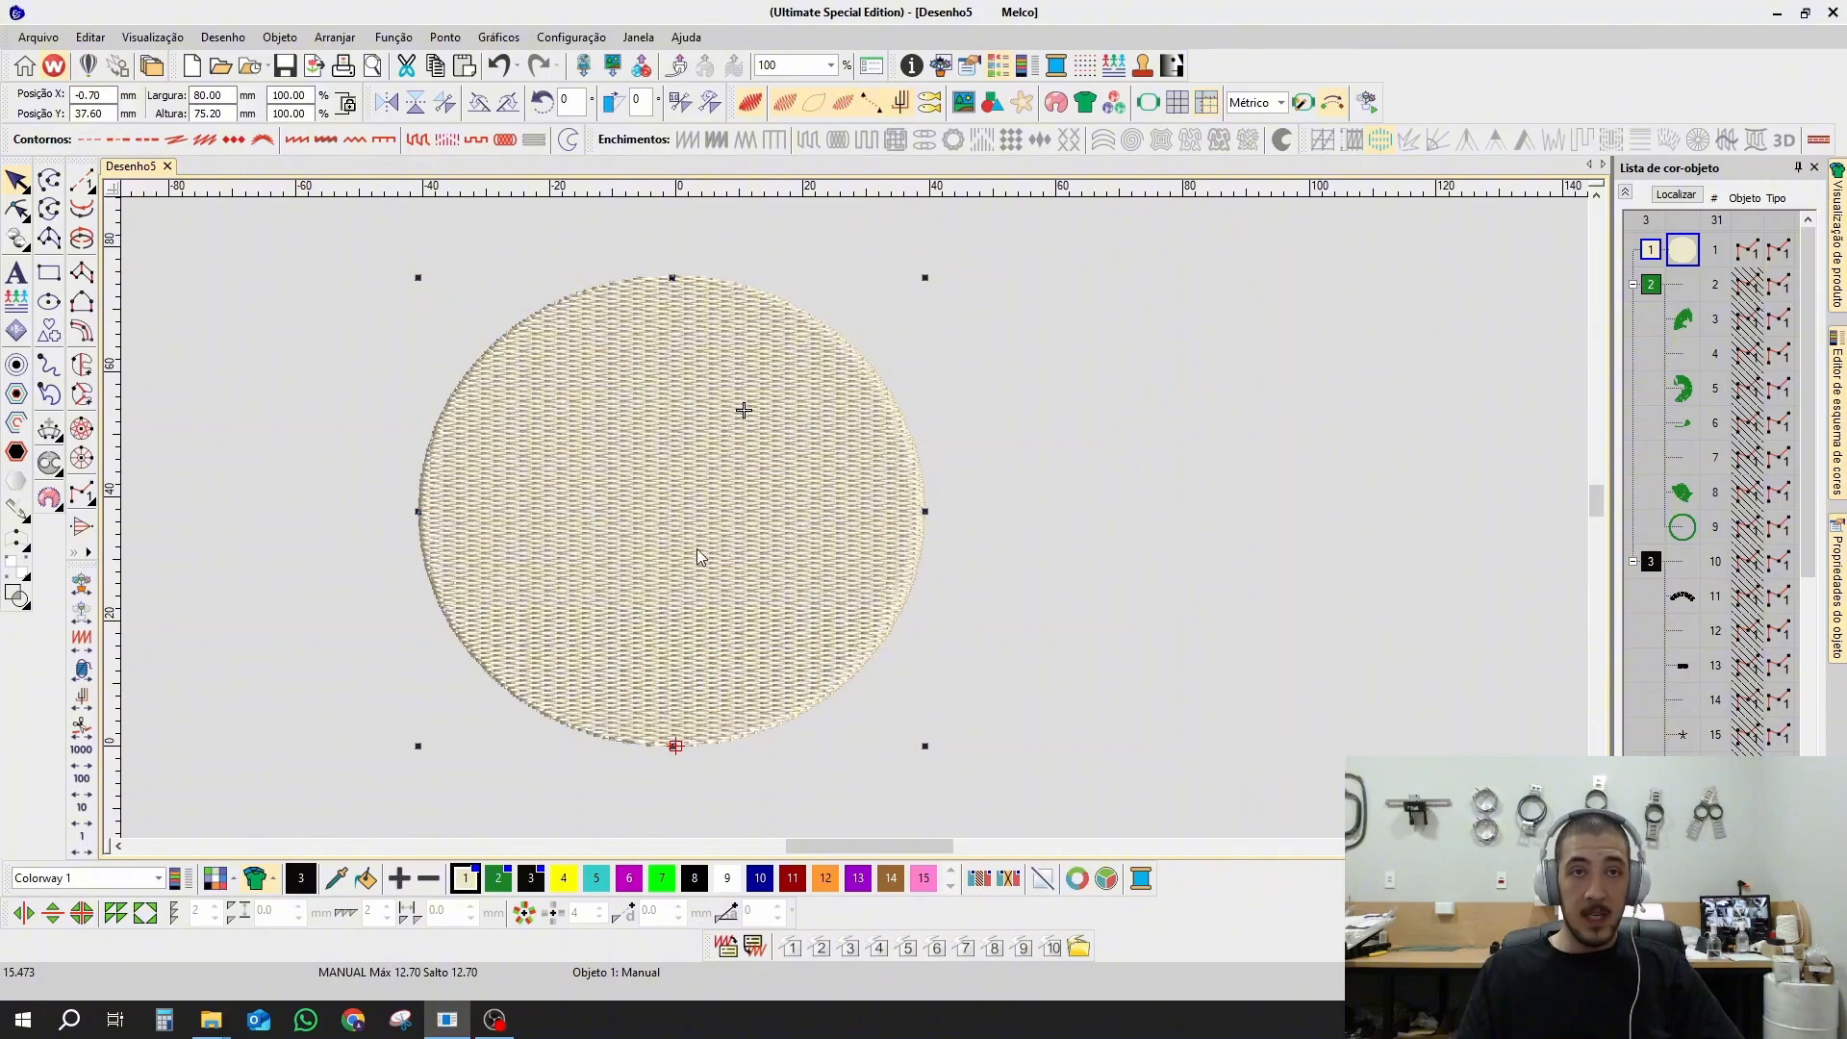
Step: Examine the stitch points of the beige background fill in reshape mode
key("h")
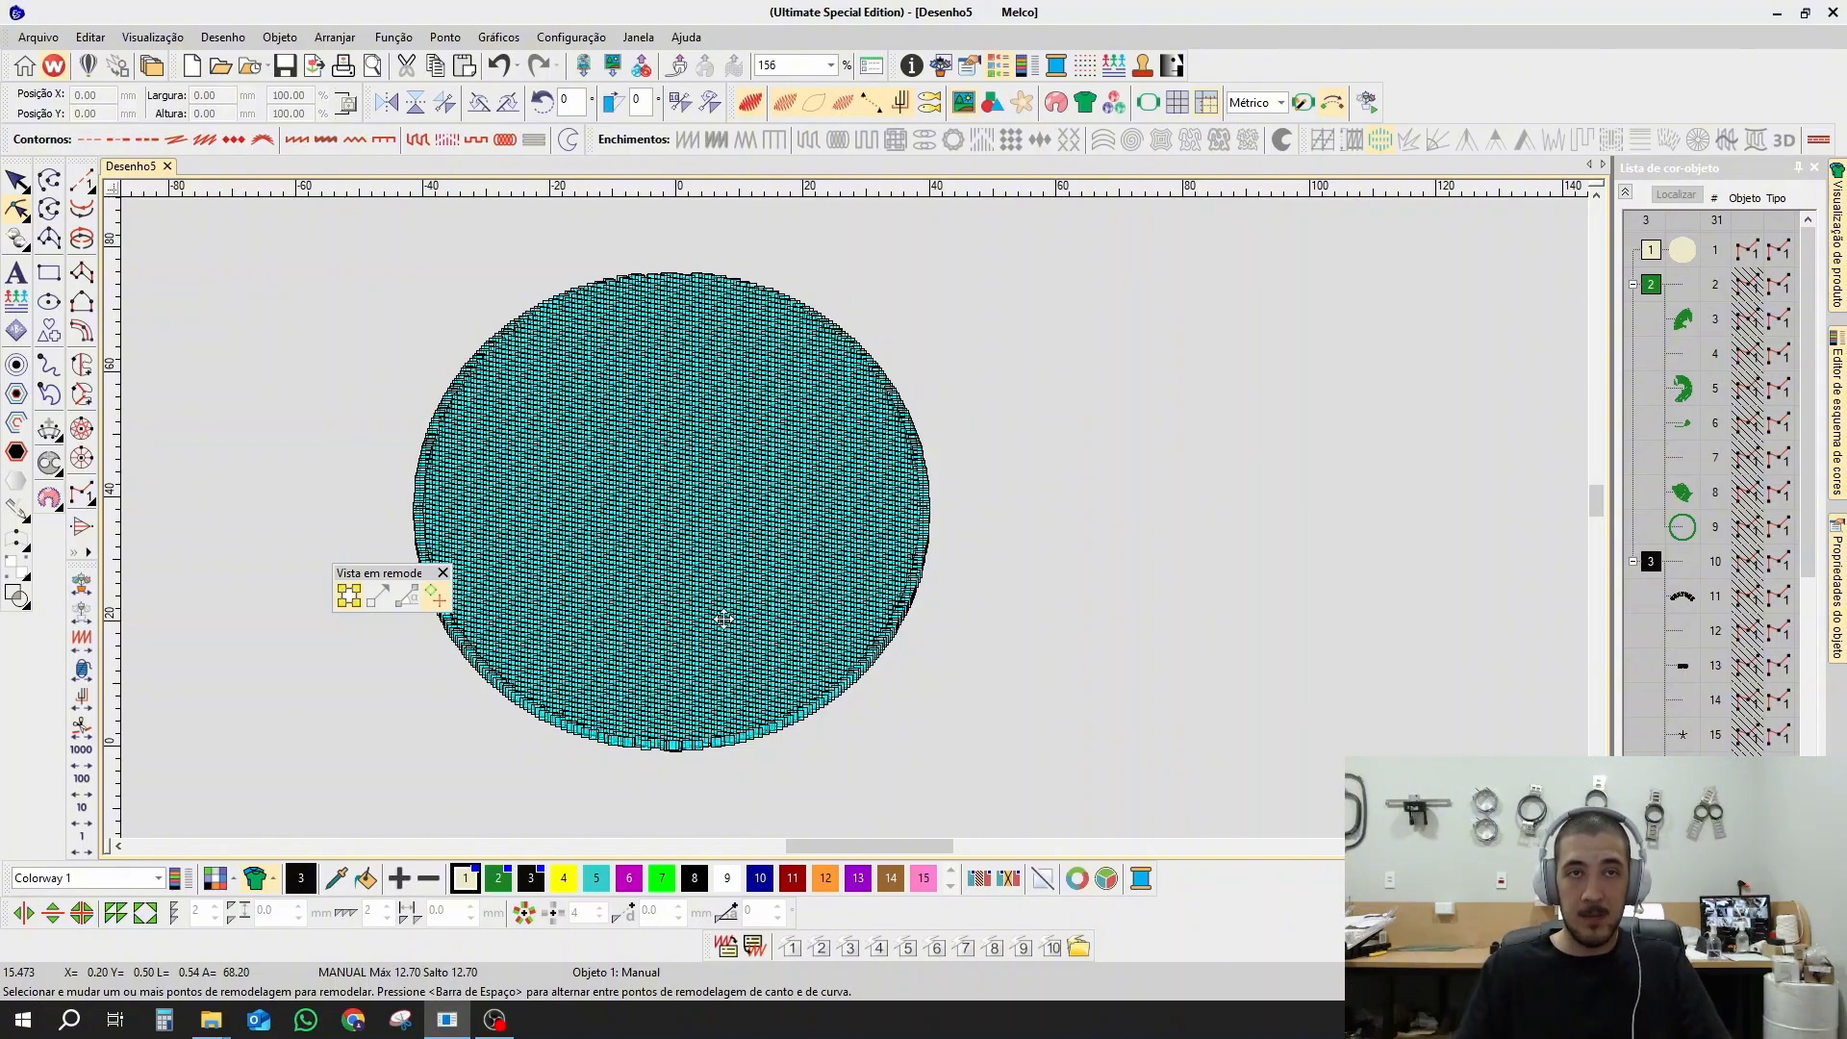
left_click_drag(671, 744, 715, 725)
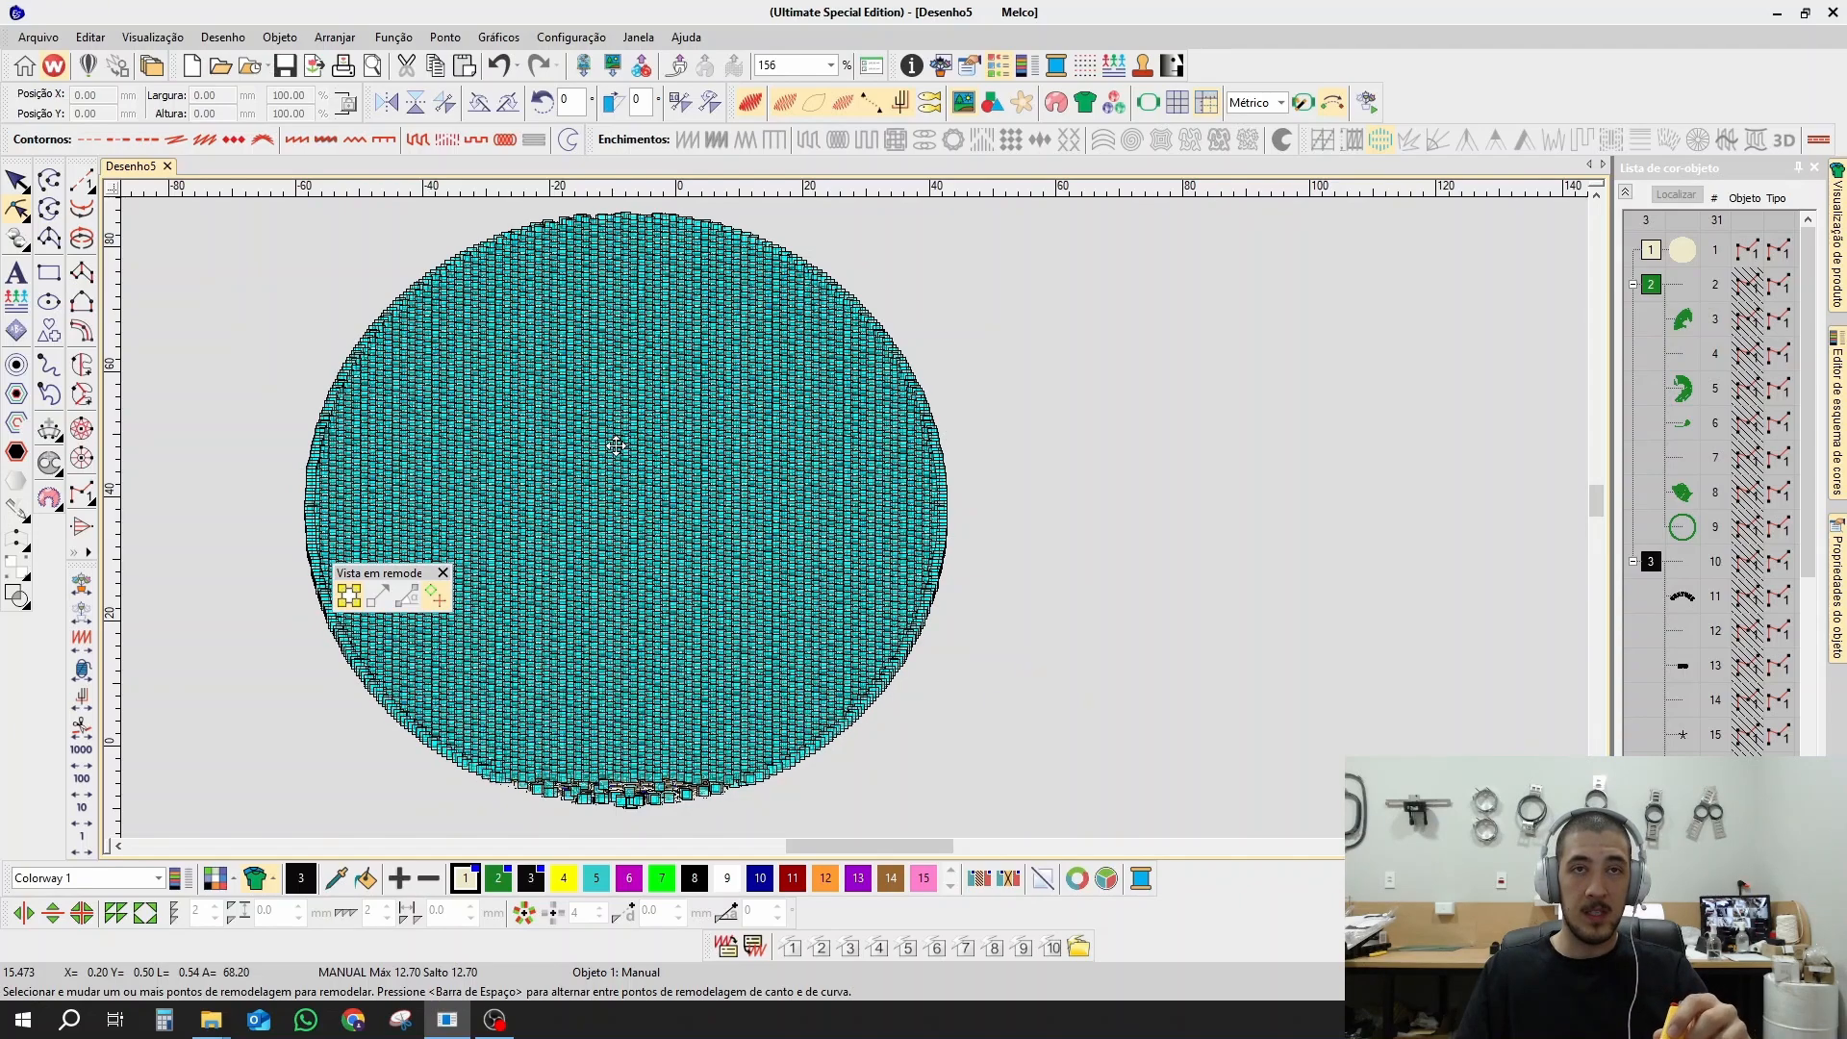
key("Escape")
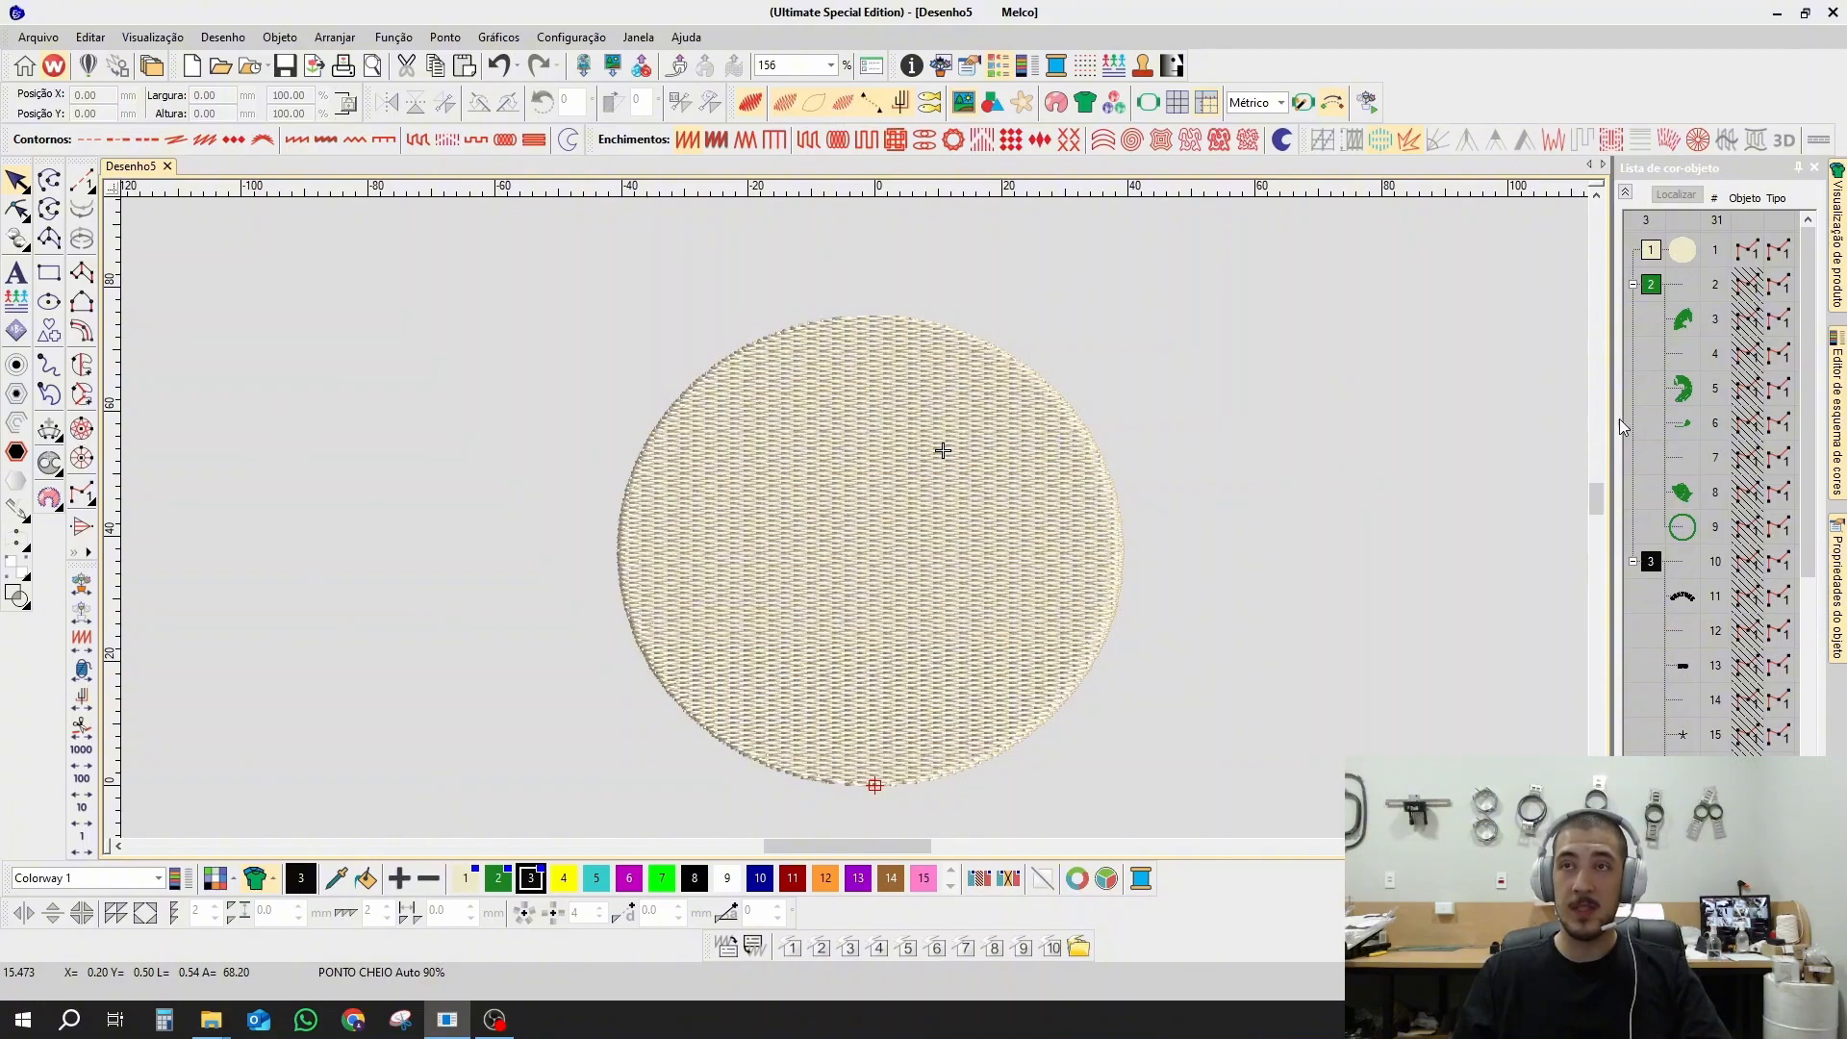
Step: Unhide all the objects of the badge and clear the selection
right_click(1674, 254)
left_click(1680, 579)
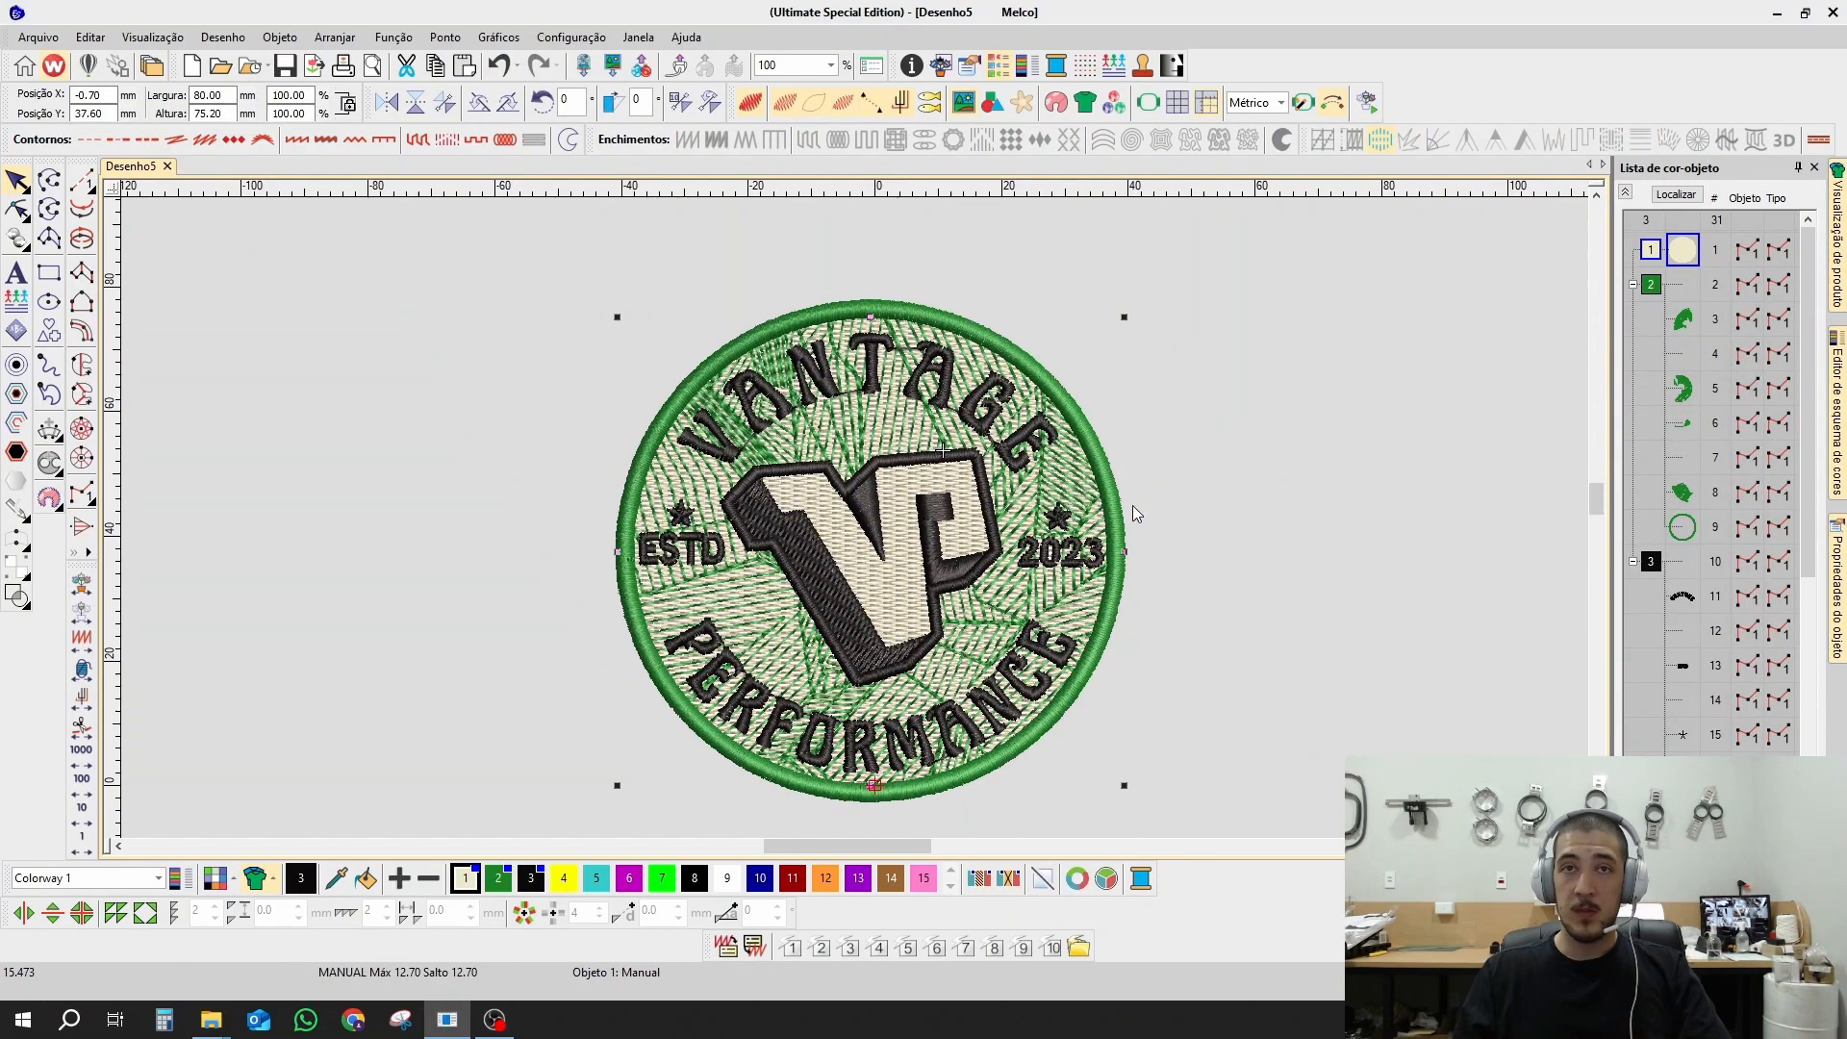
key("Escape")
scroll(952, 529, "up", 2)
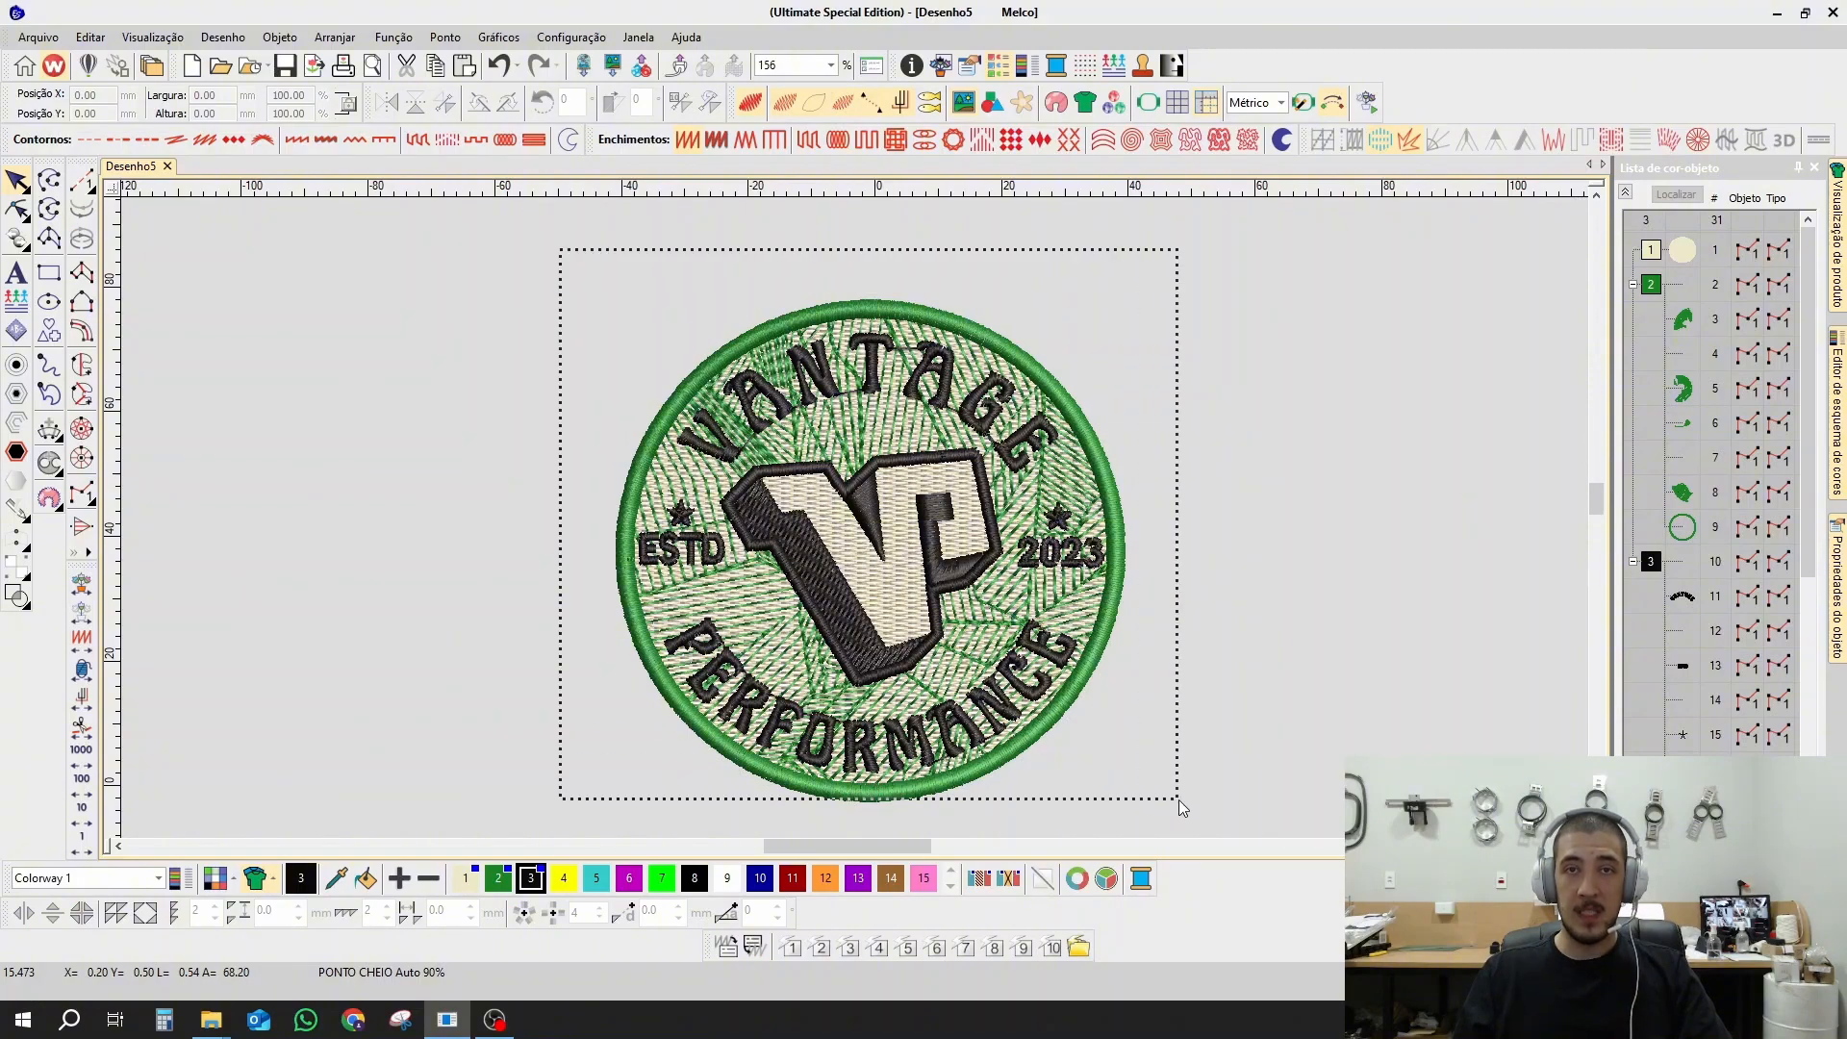
left_click_drag(1179, 799, 1179, 799)
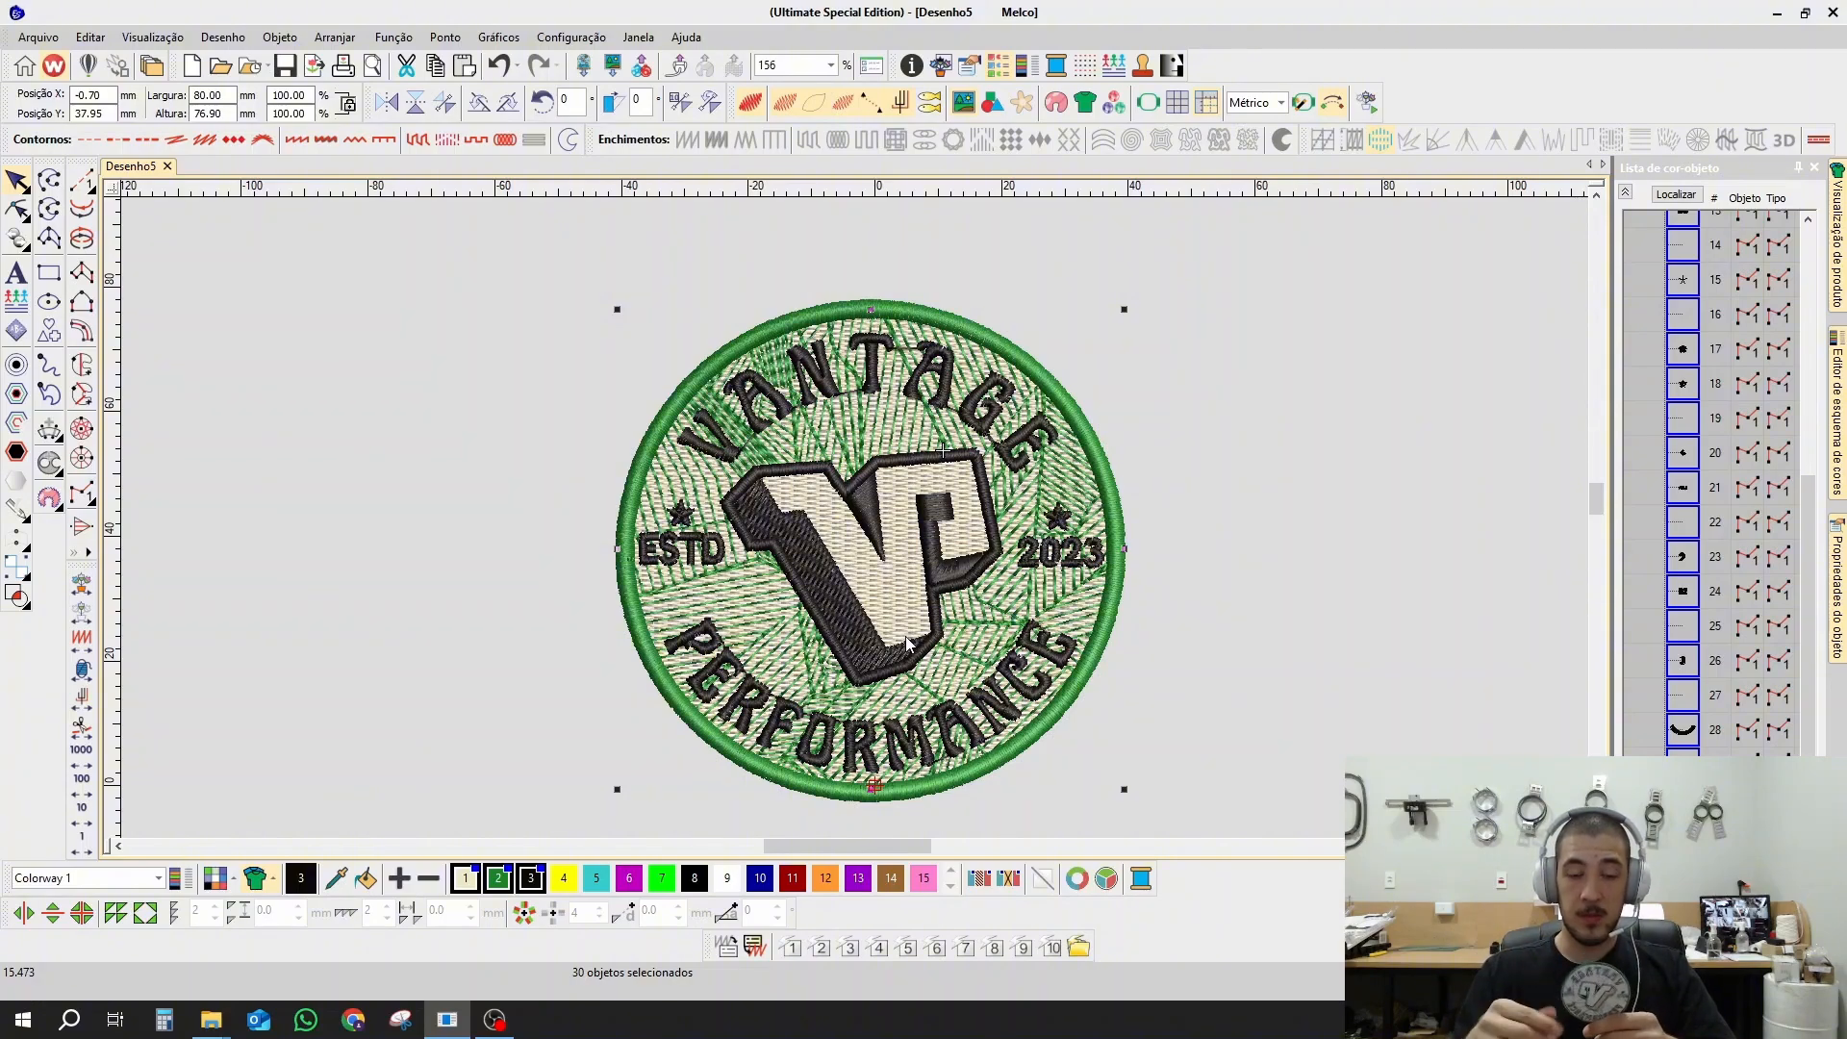
left_click(1203, 552)
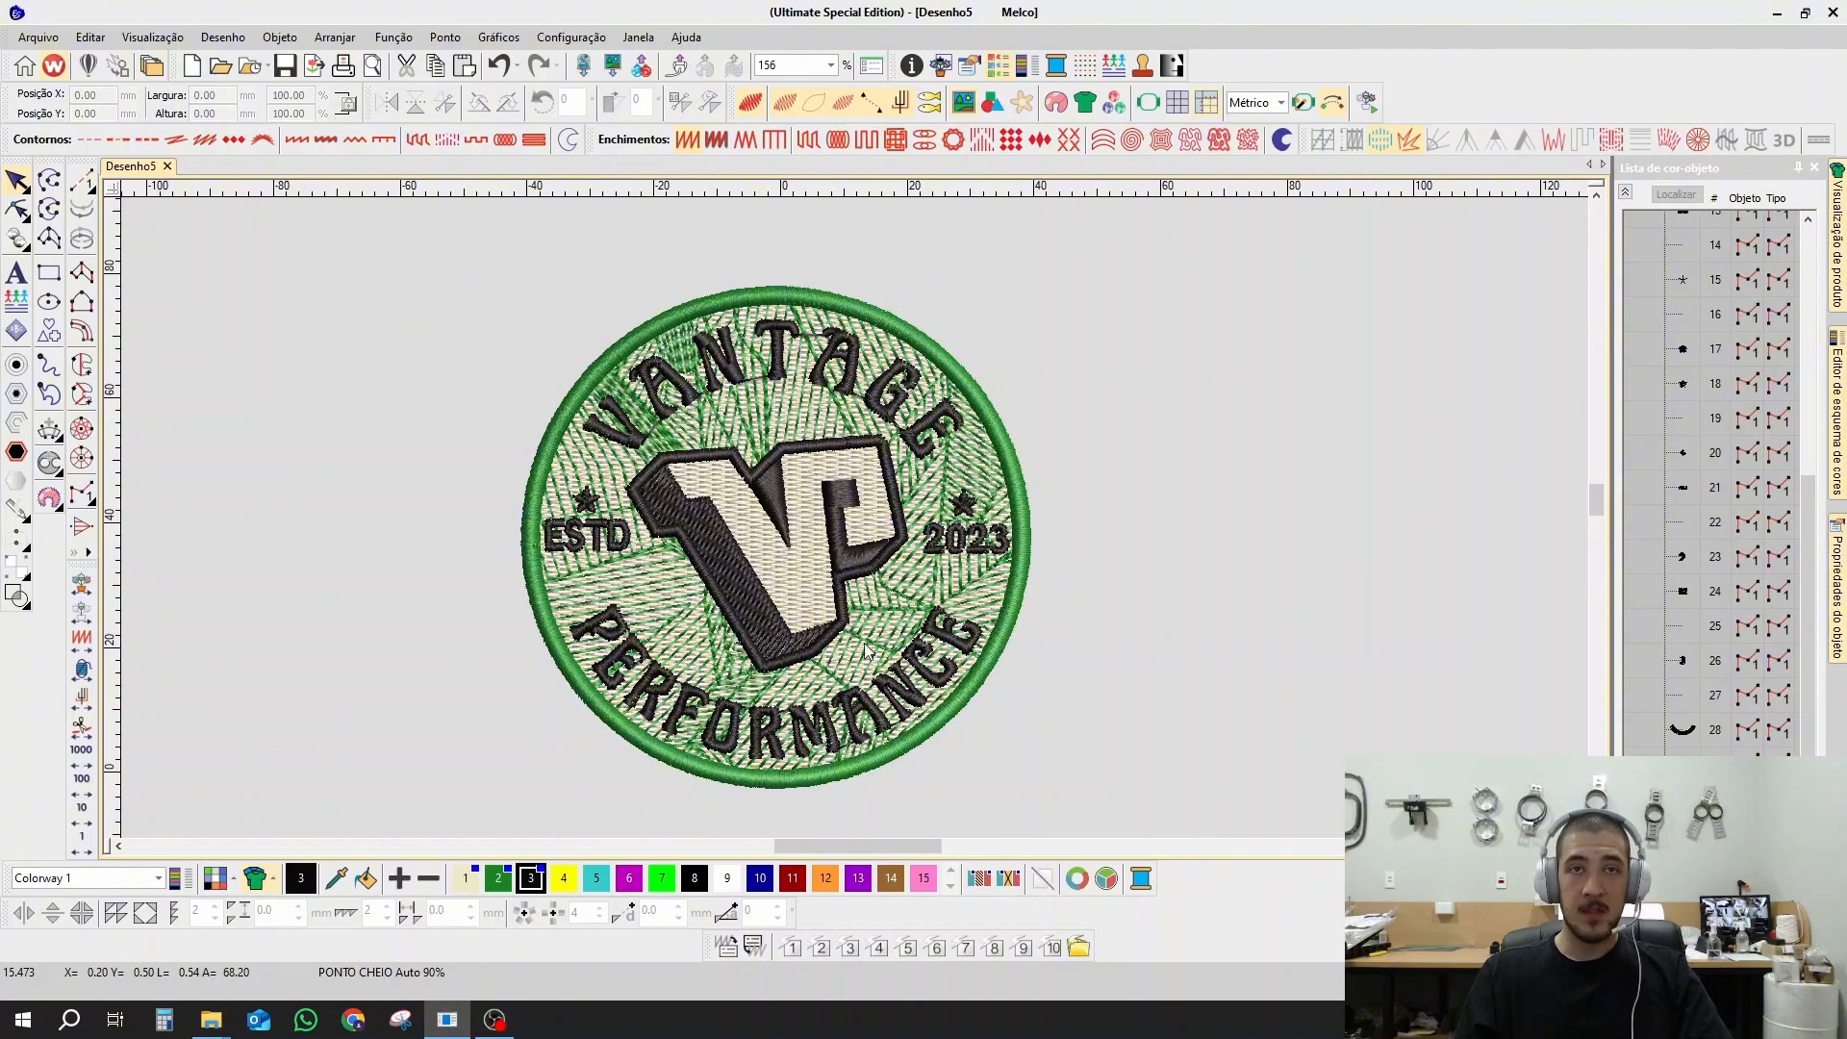
Step: Select all the objects of the badge and scale them proportionally to 80%
left_click_drag(1088, 787, 1089, 798)
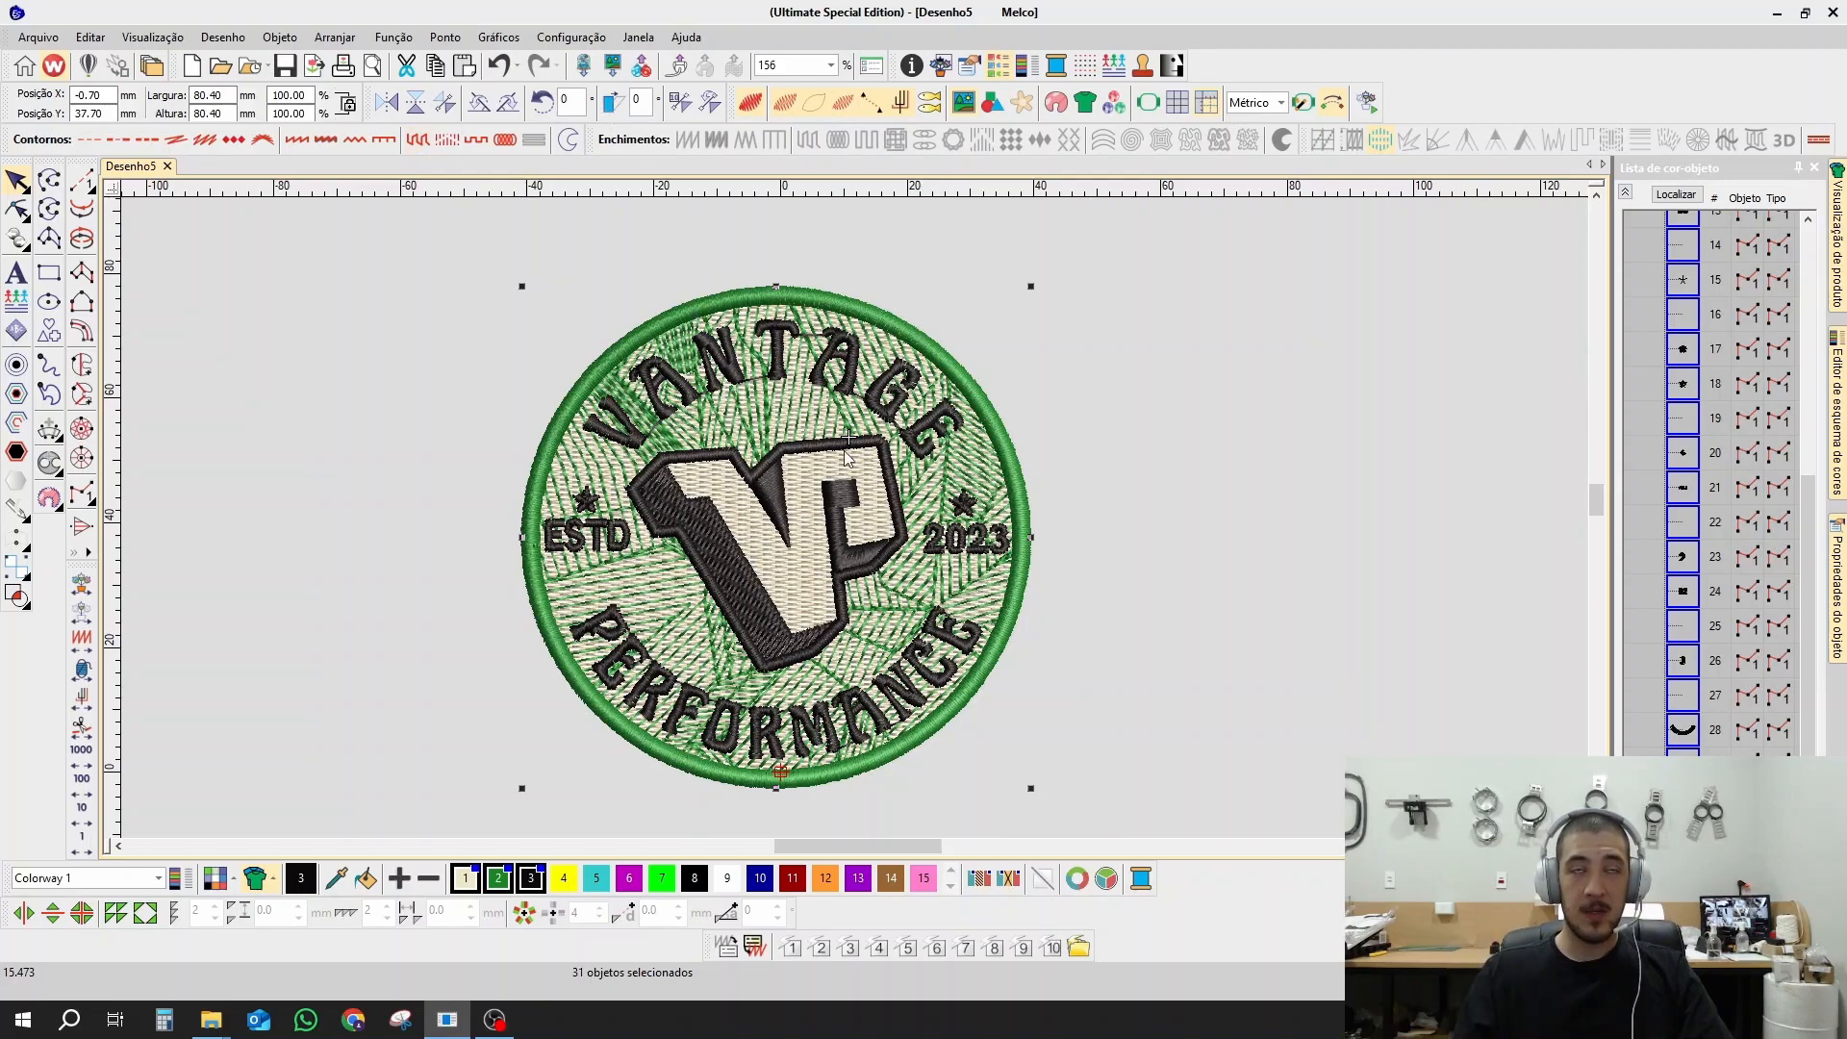
left_click(289, 95)
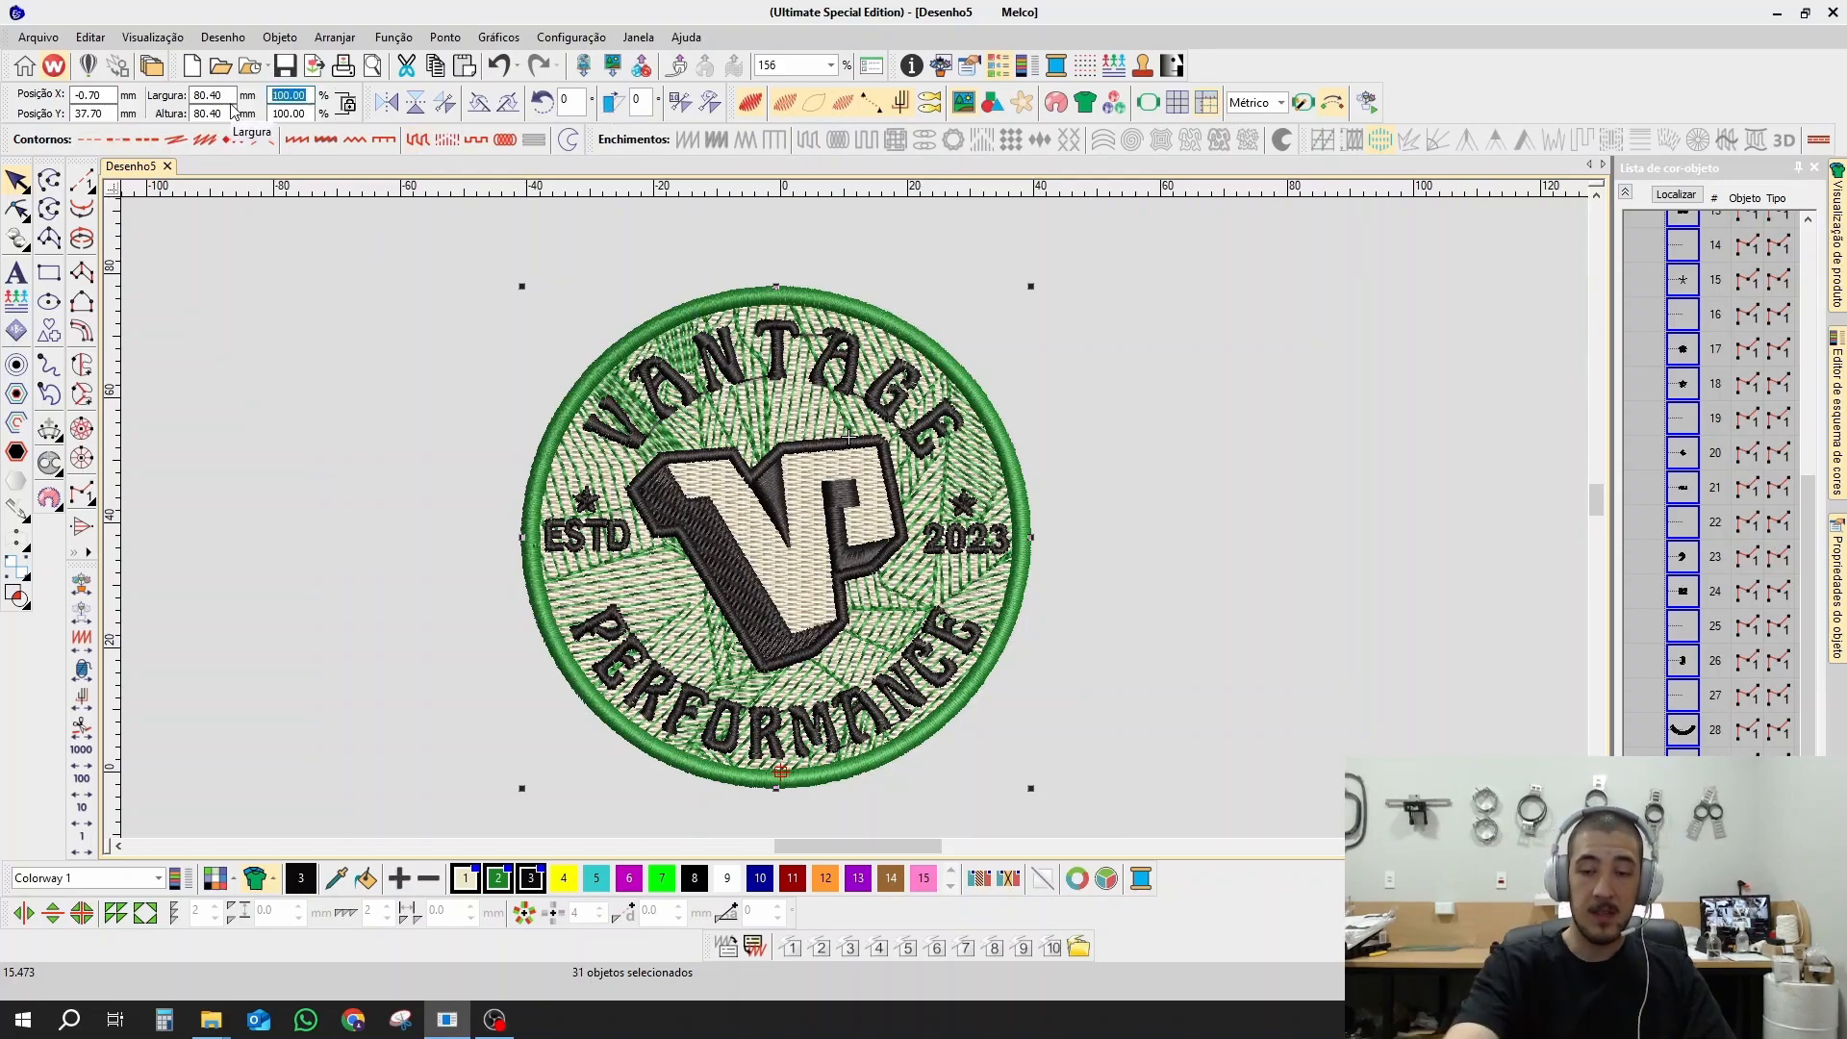
type("80")
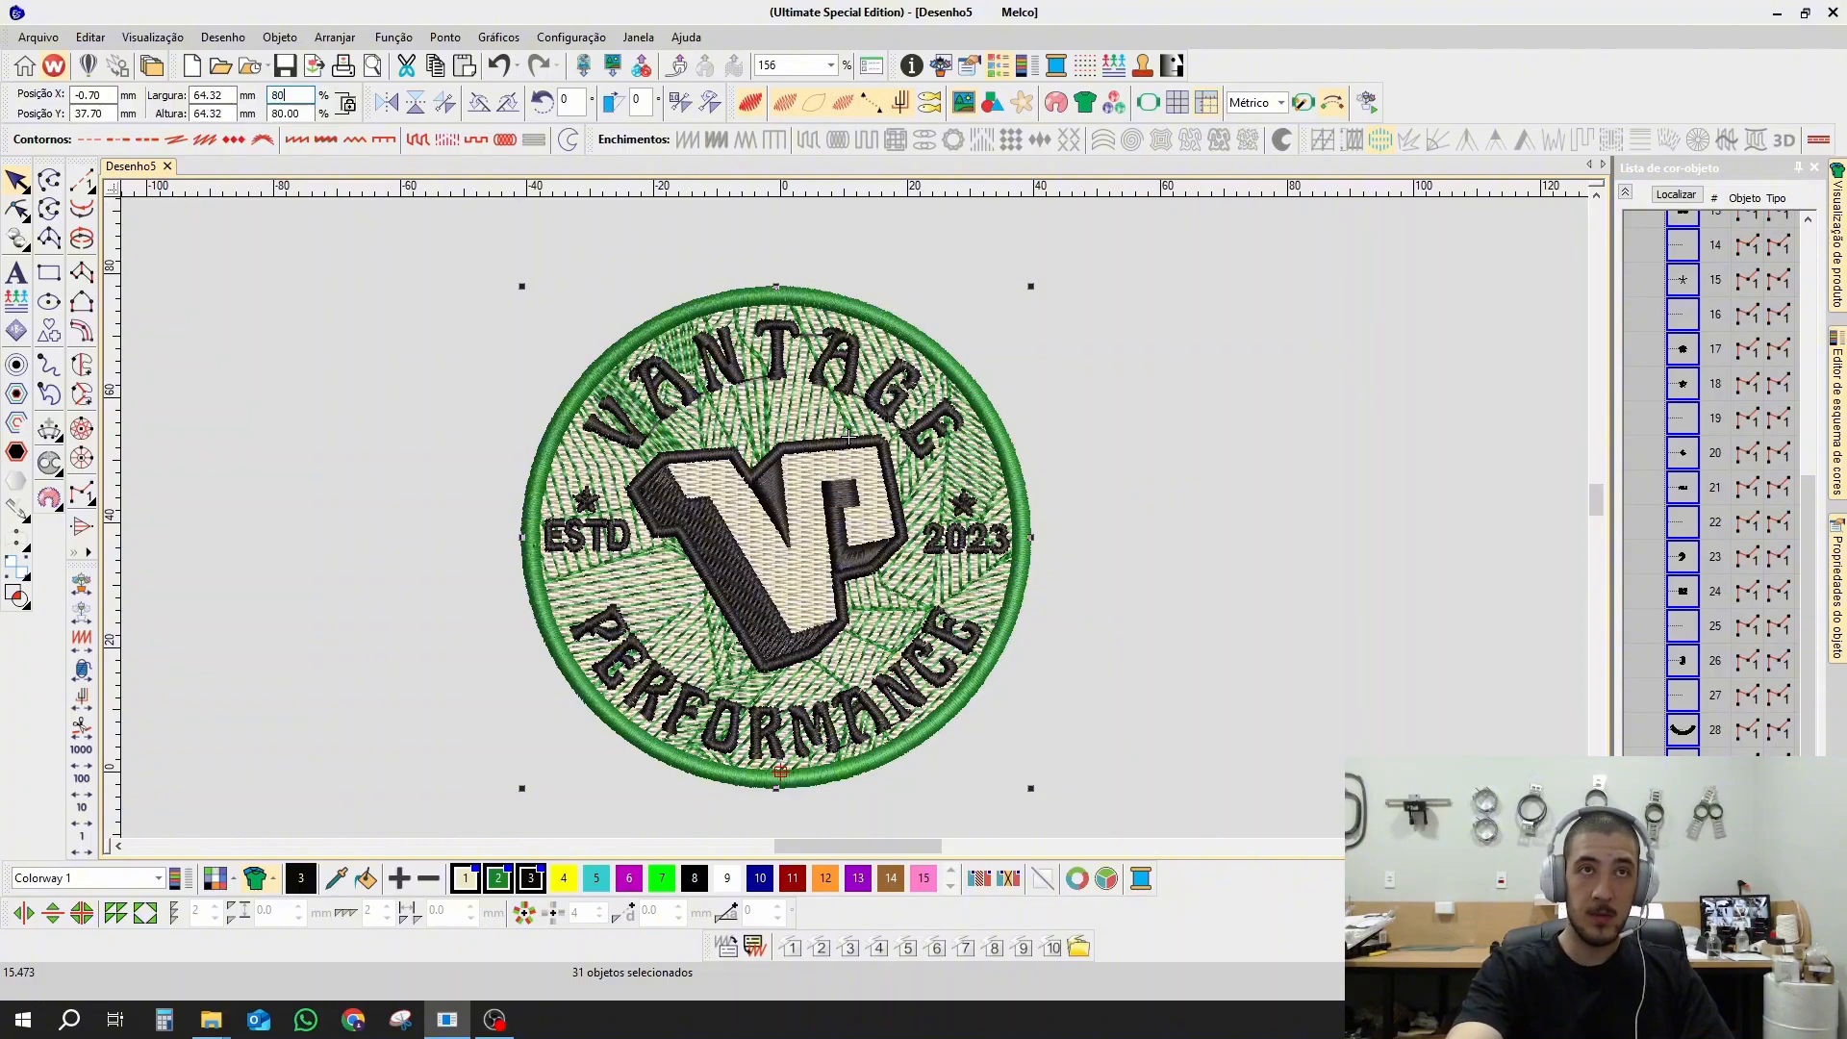
key("Return")
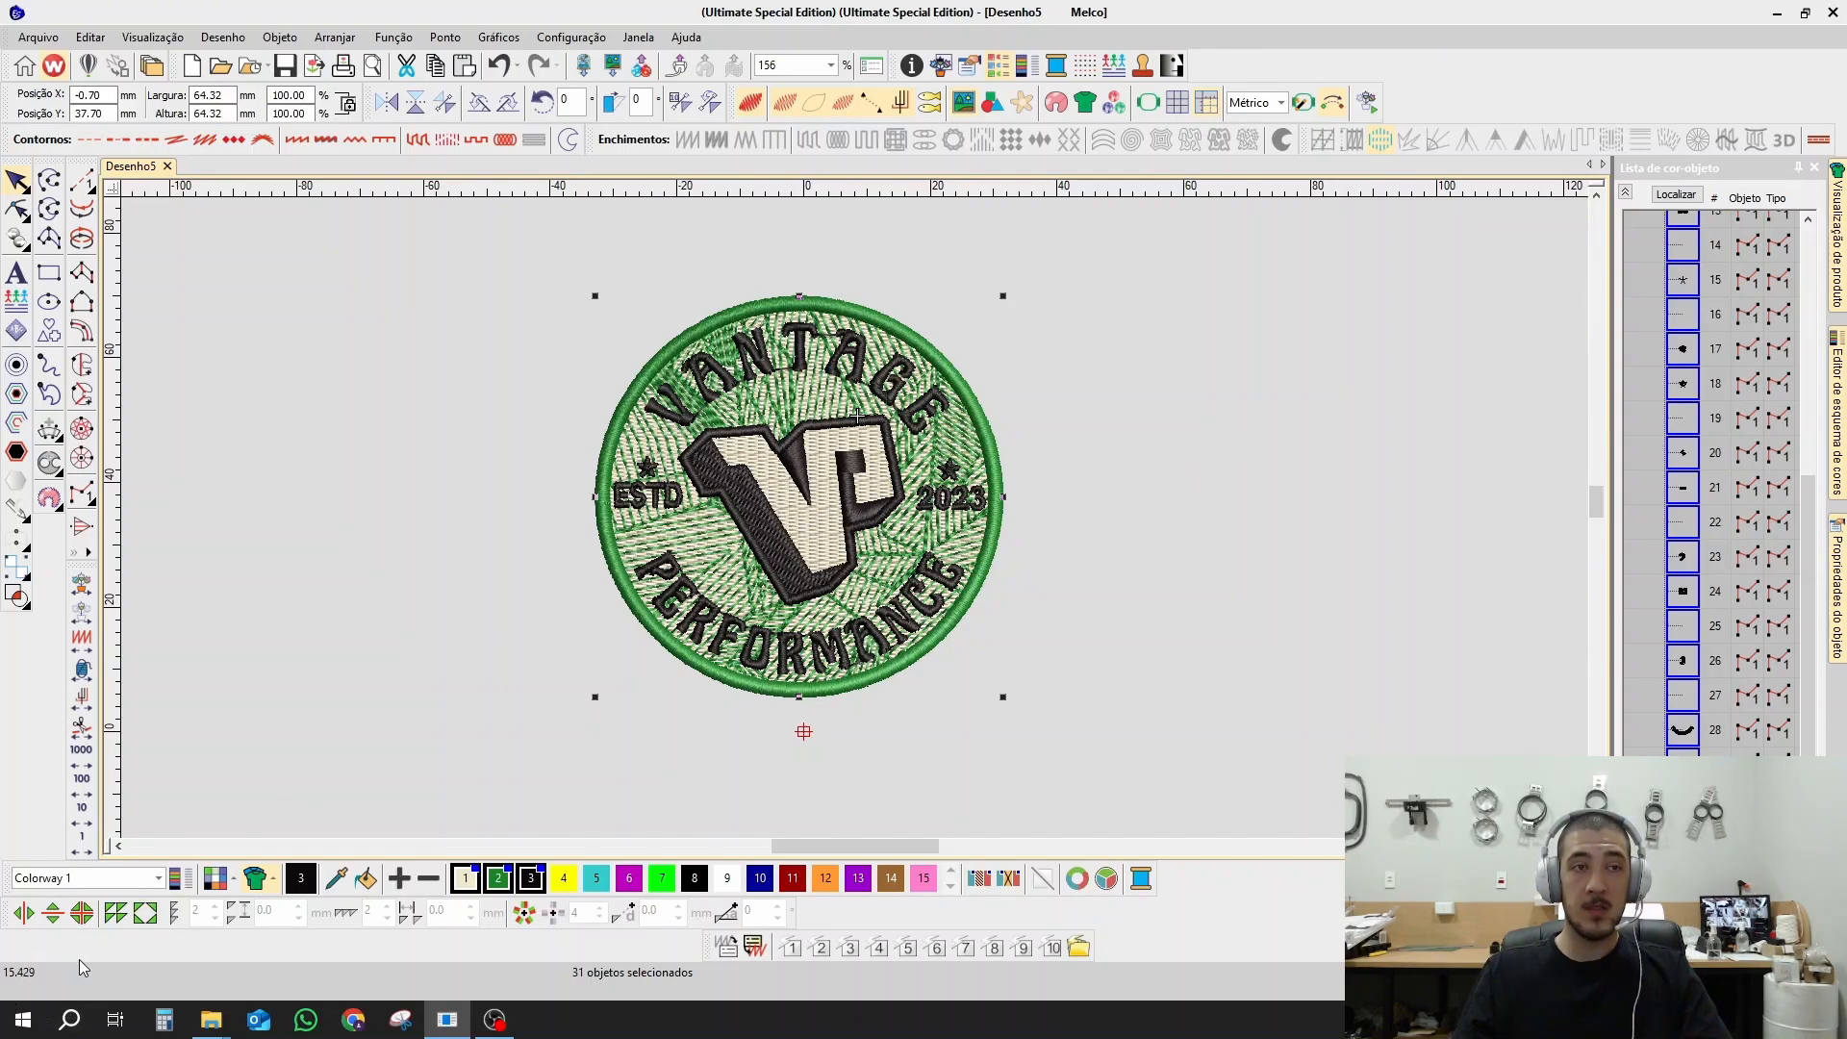
Step: Undo and redo the 80% scaling of the badge to compare both sizes
left_click(499, 69)
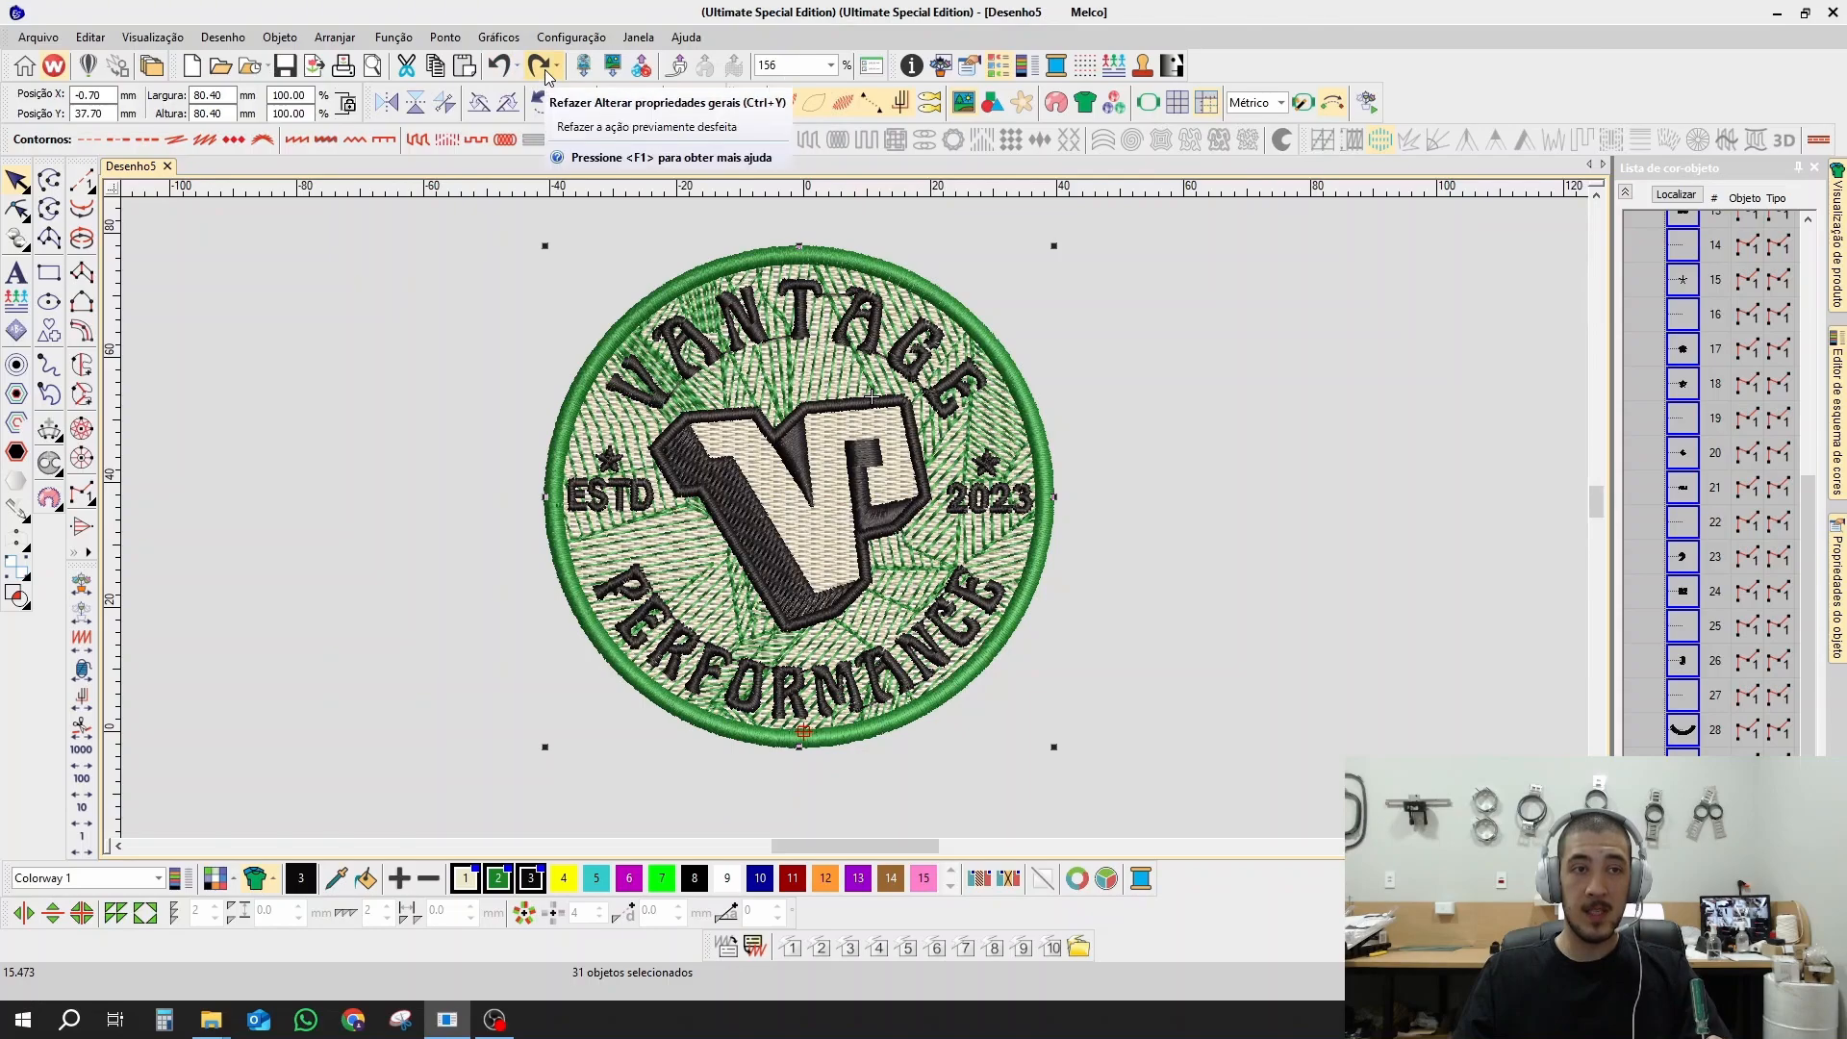
left_click(539, 67)
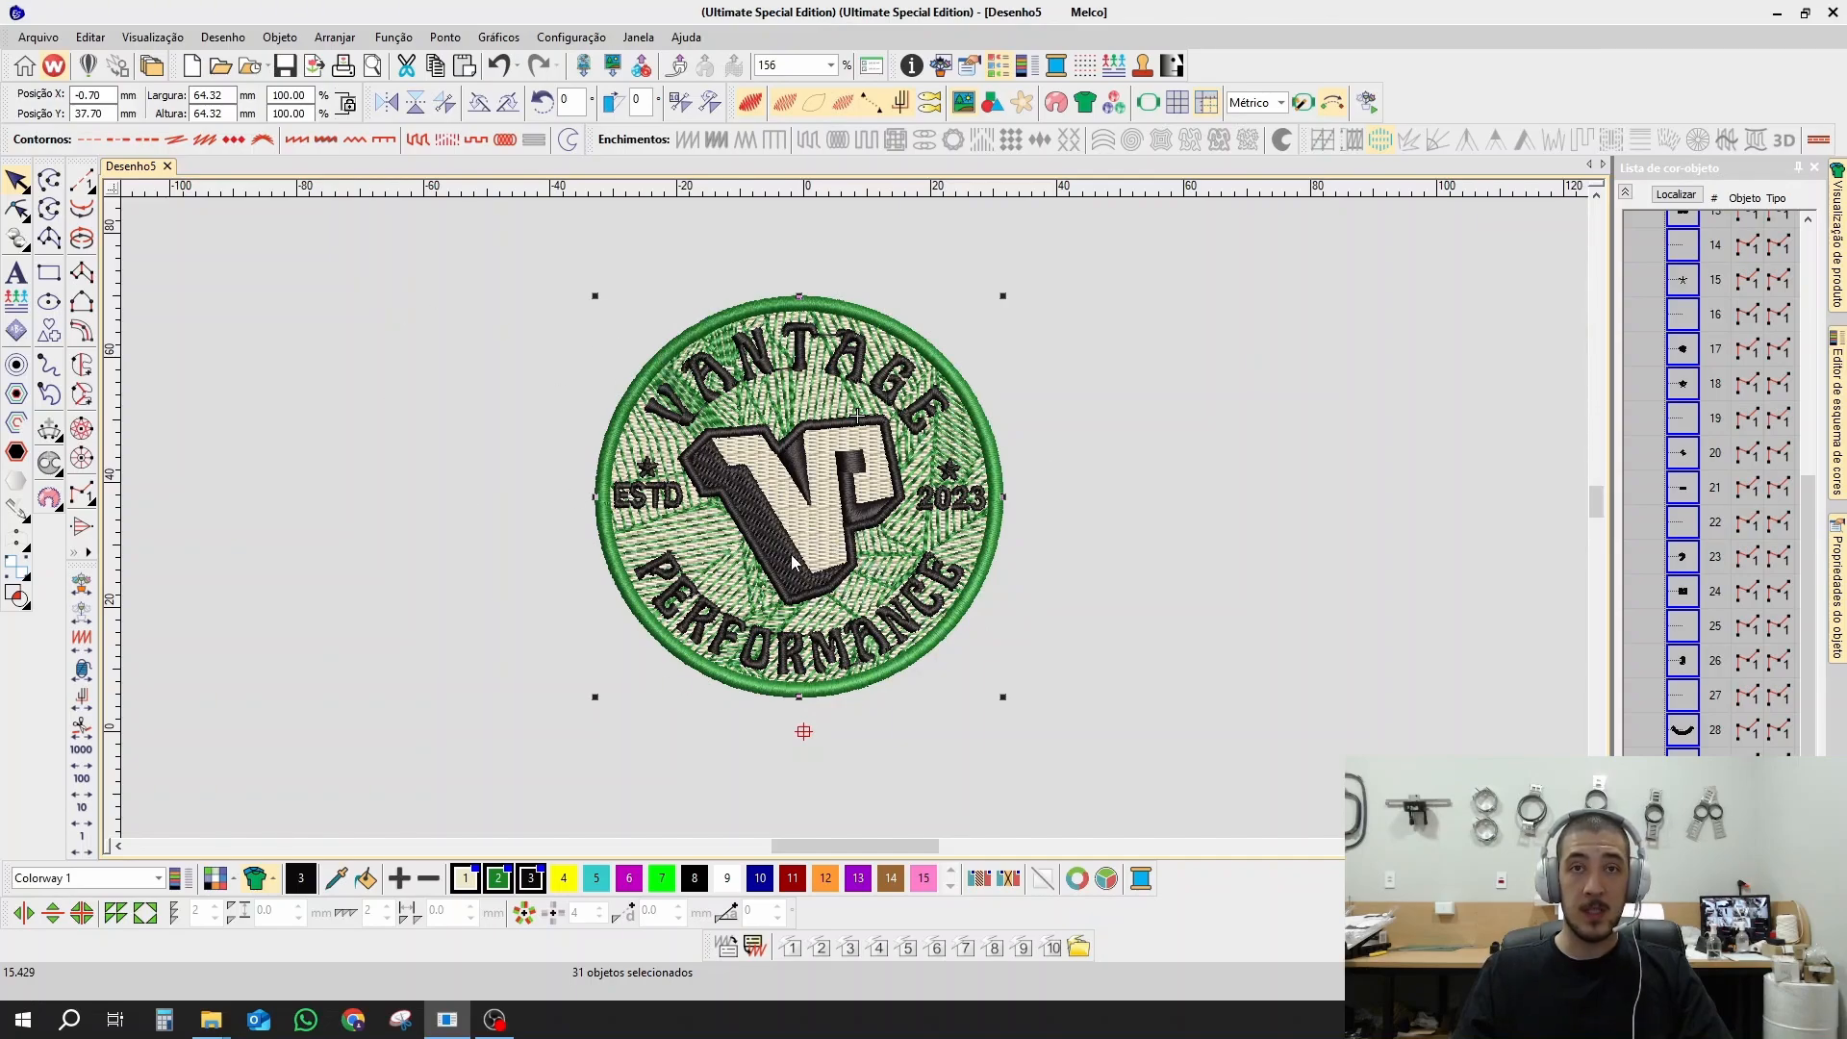
Step: Examine the stitches of the scaled badge around the VP monogram and the ESTD text, and clear the selection
scroll(791, 563, "up", 3)
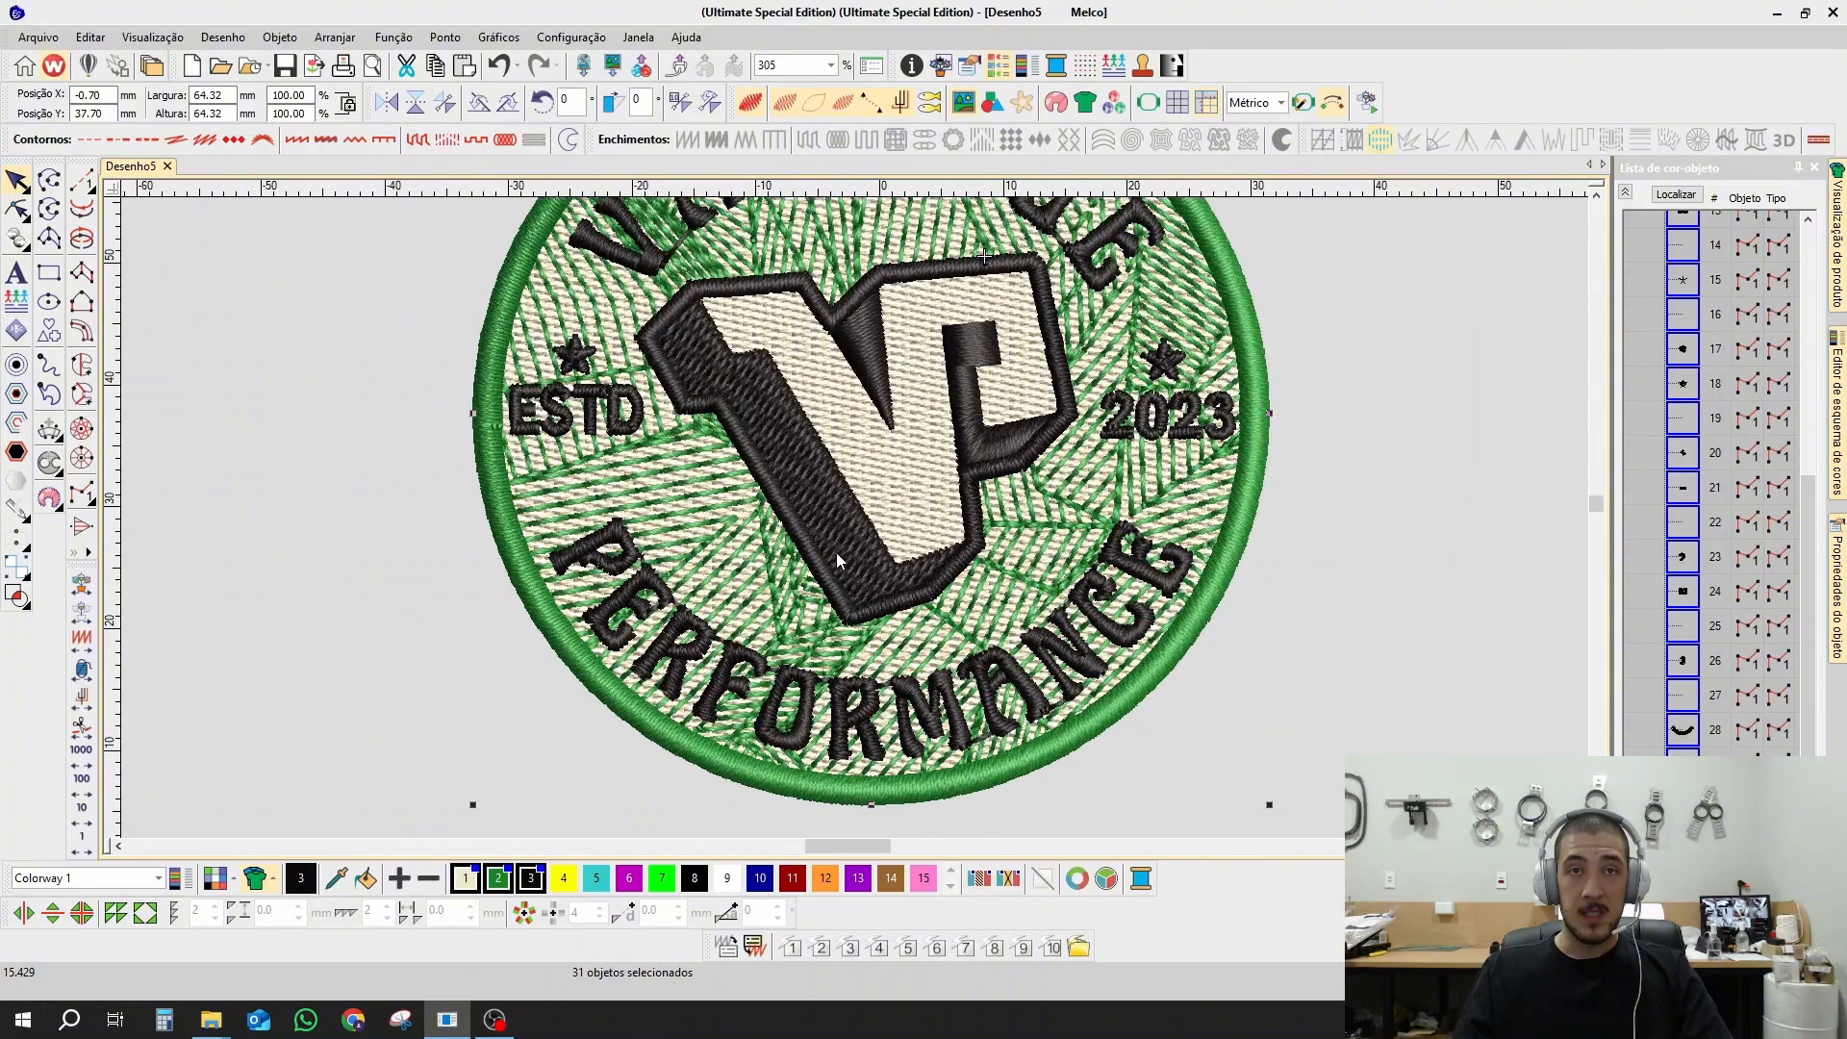
scroll(838, 560, "down", 2)
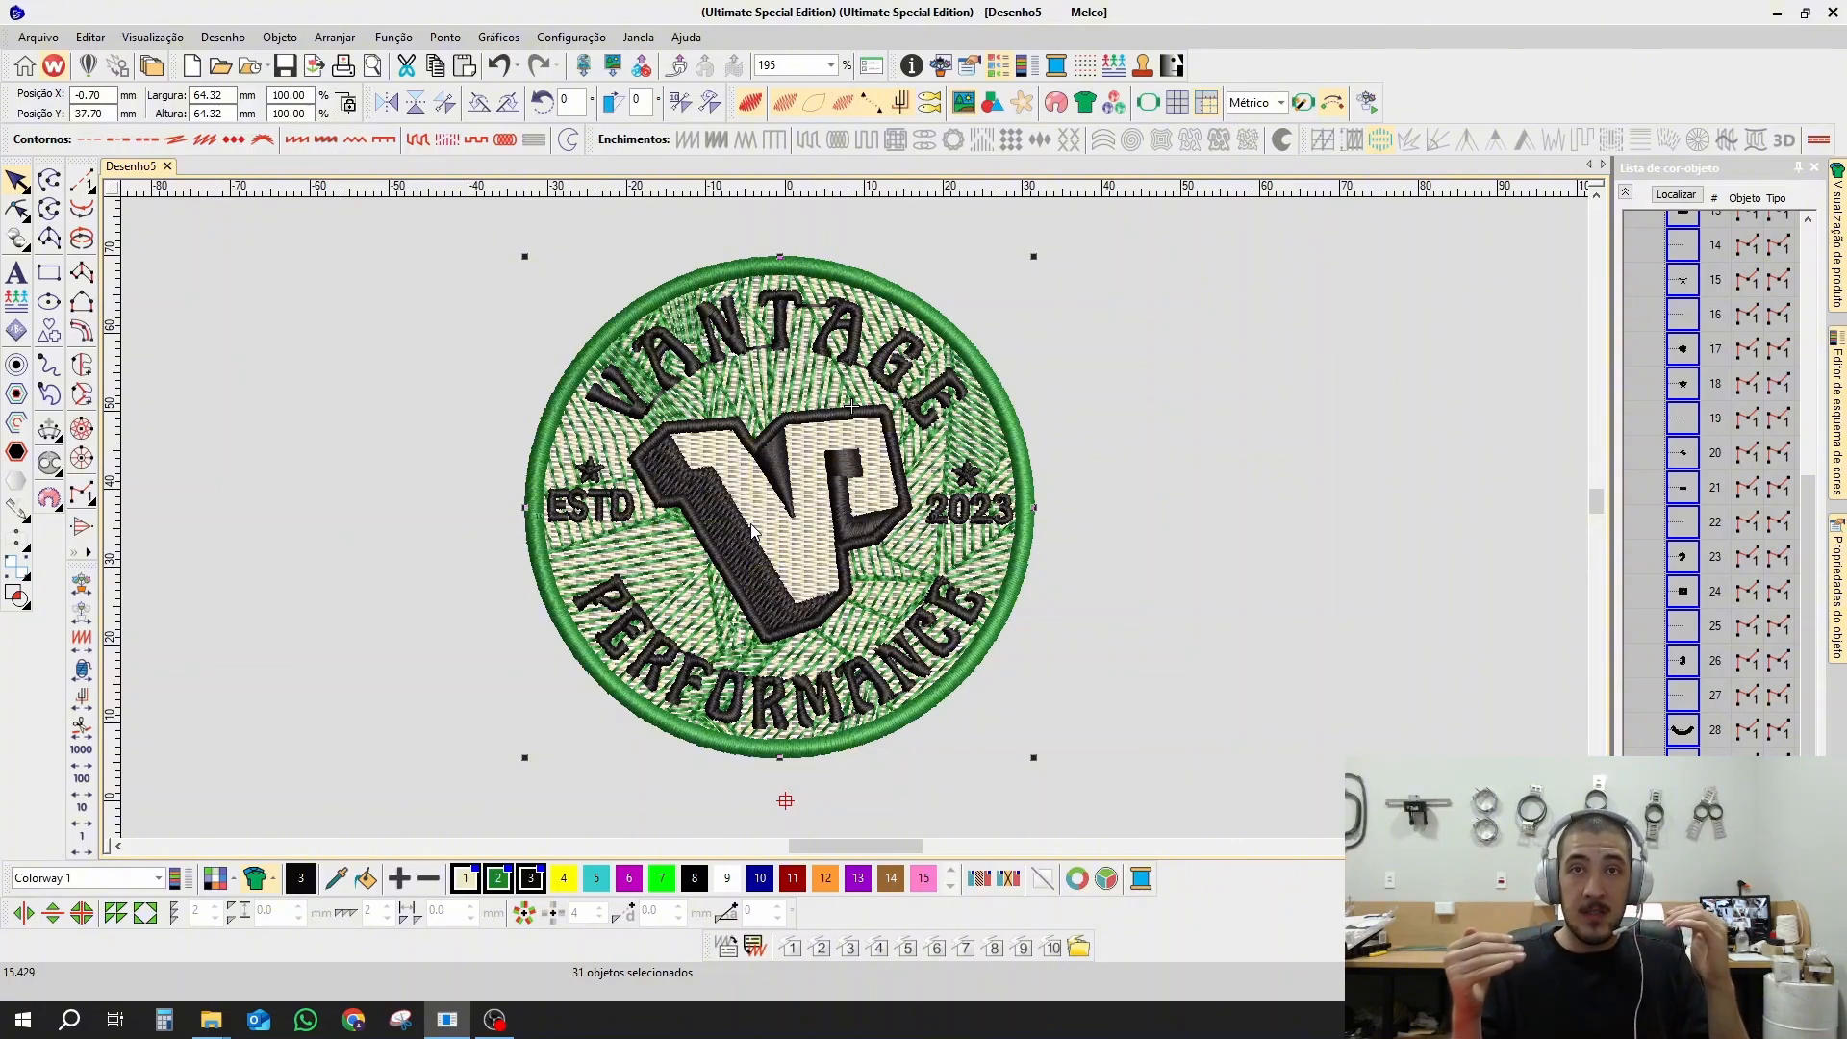
scroll(362, 565, "up", 2)
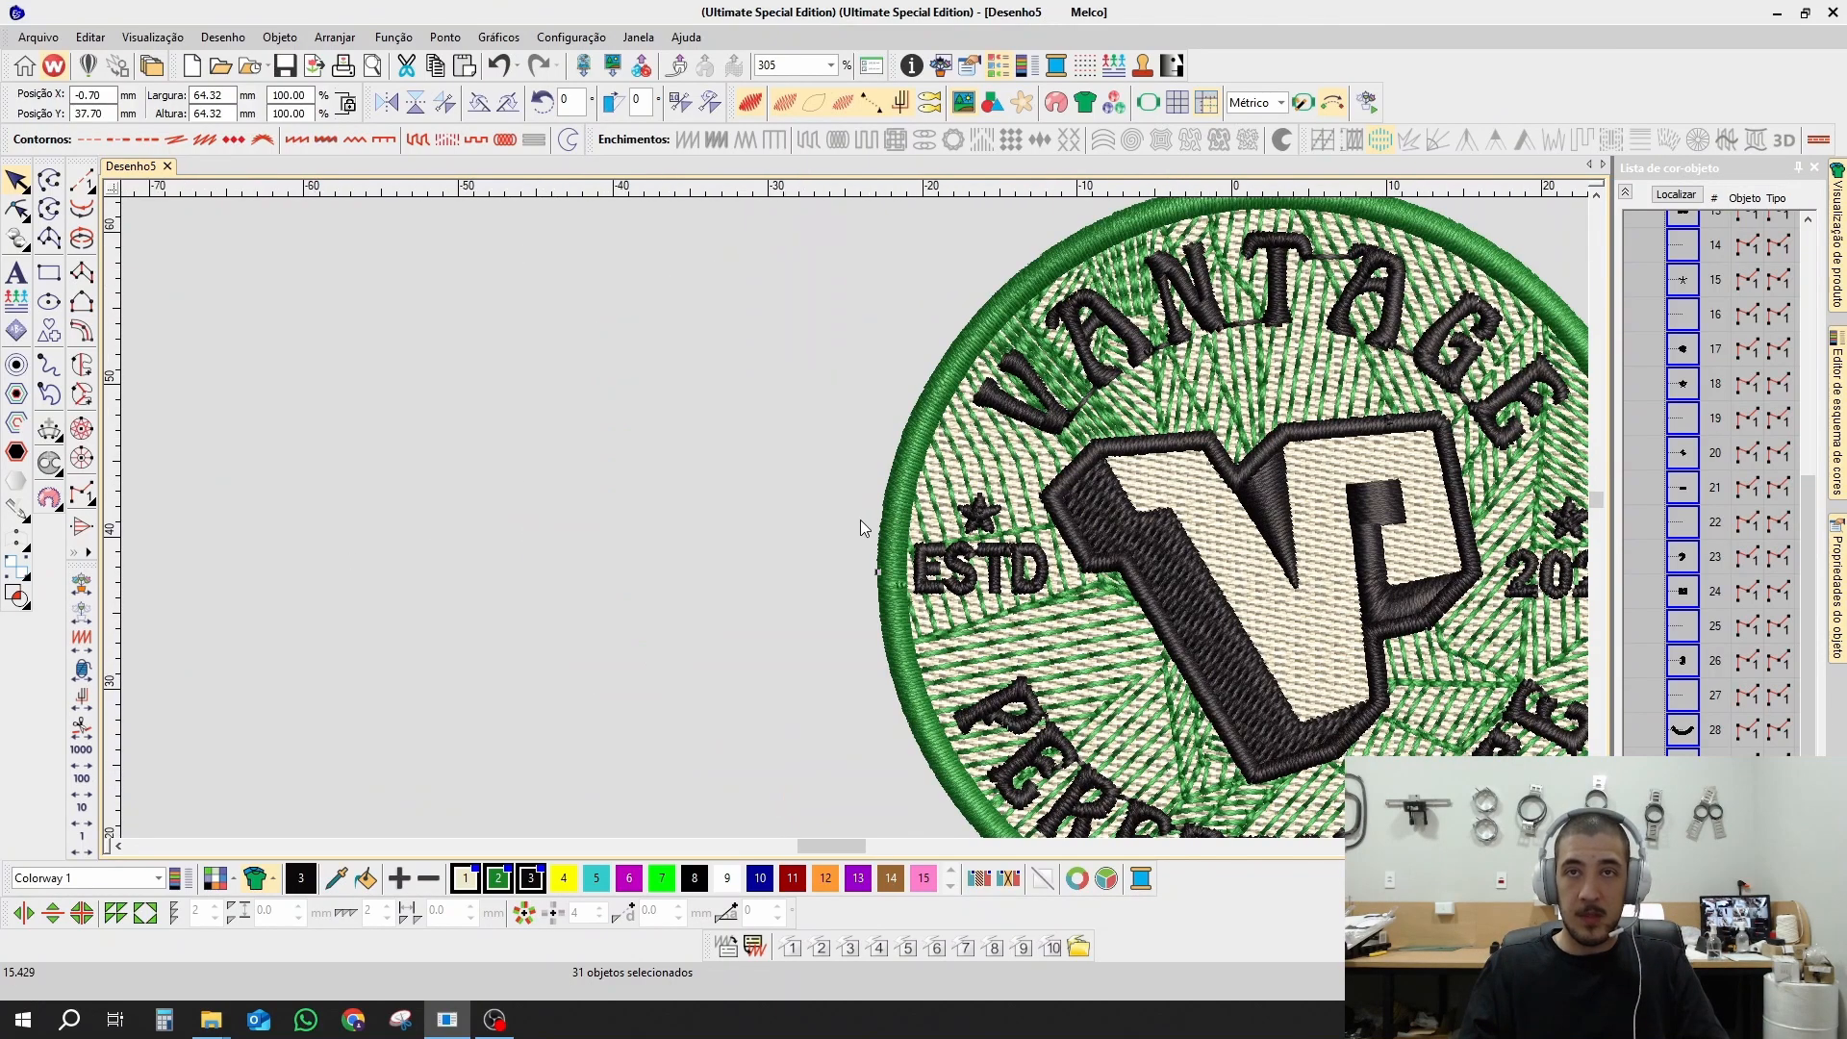
scroll(860, 527, "up", 2)
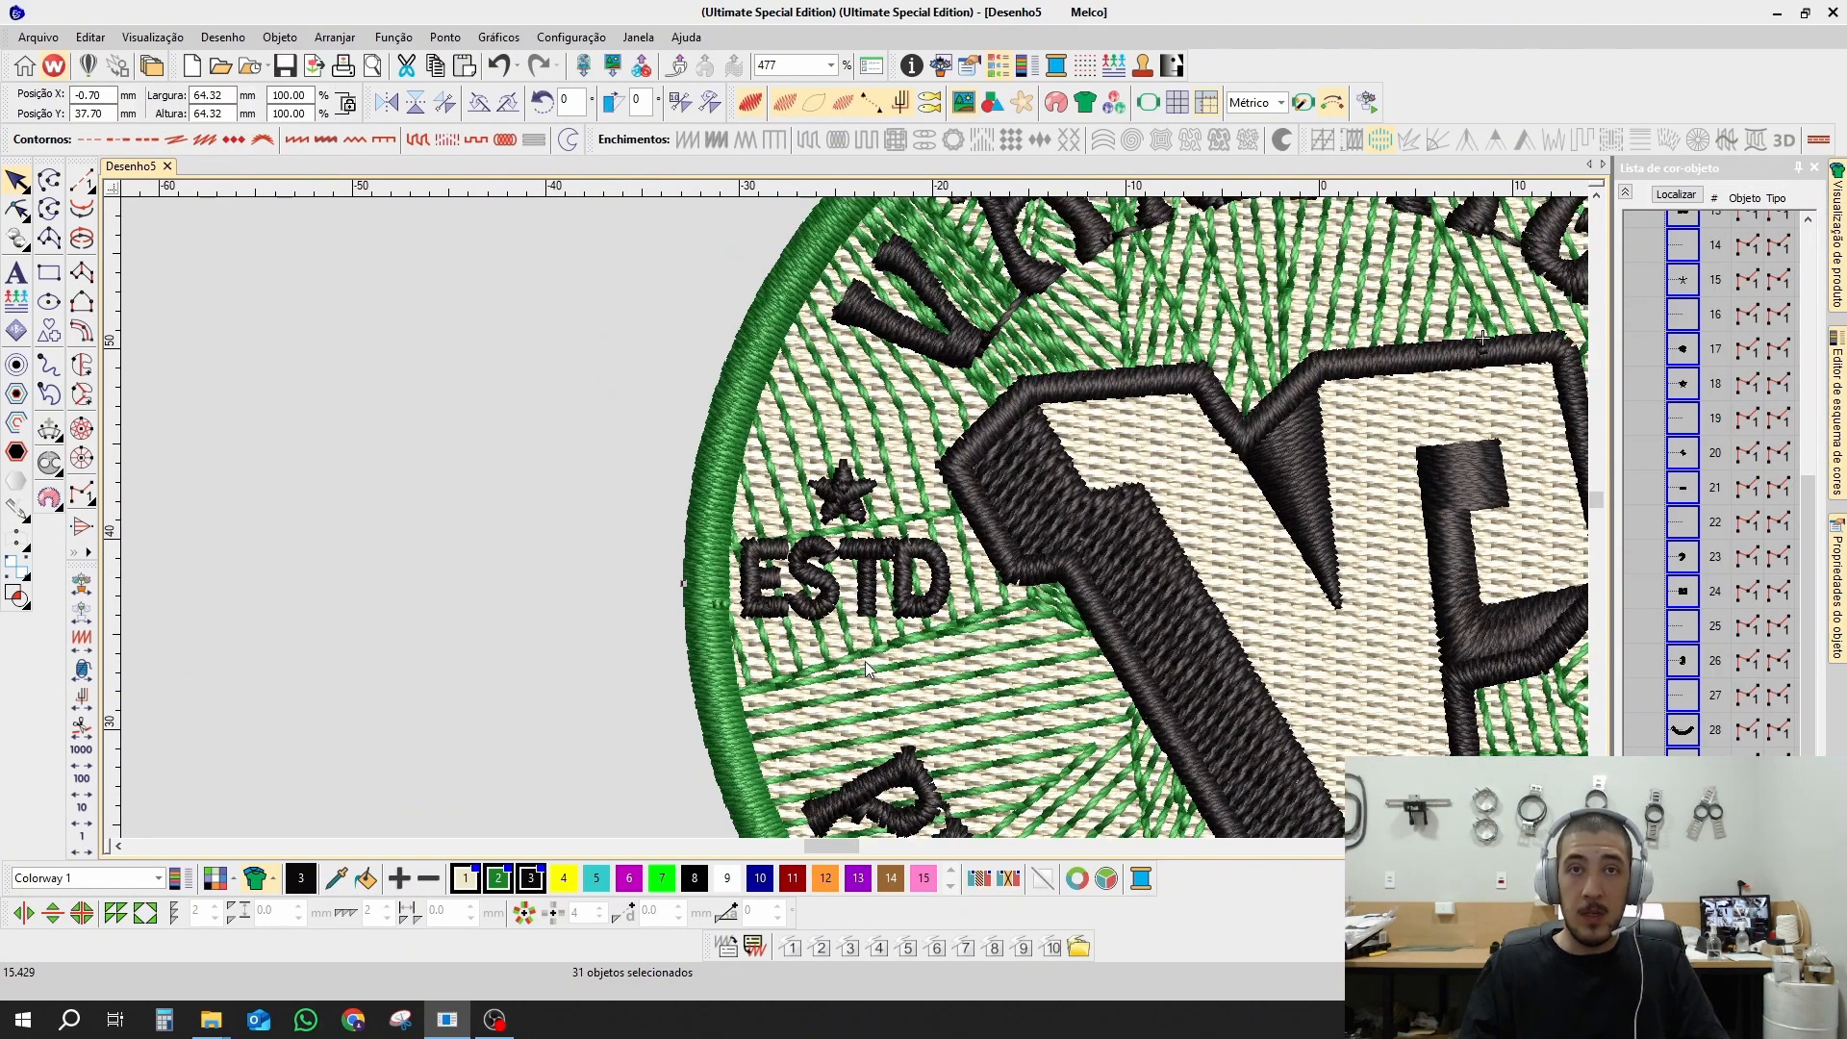
scroll(866, 667, "down", 2)
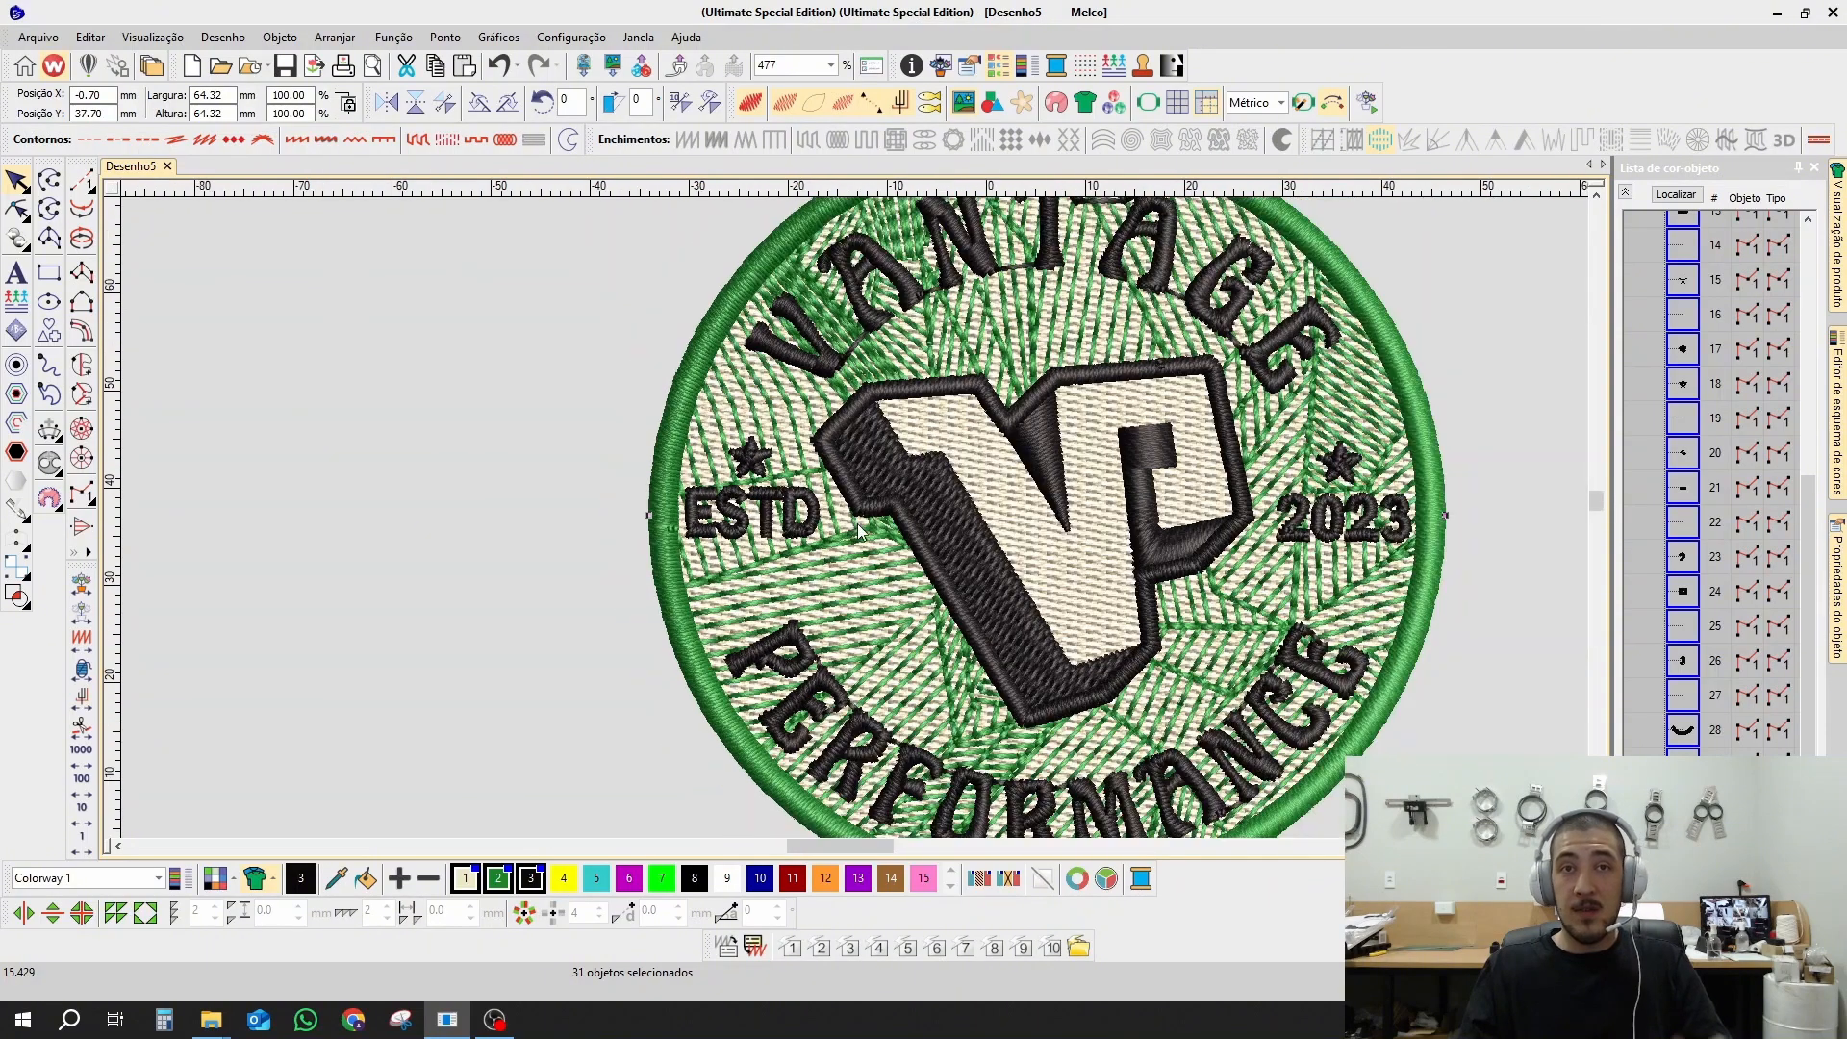
scroll(860, 527, "down", 4)
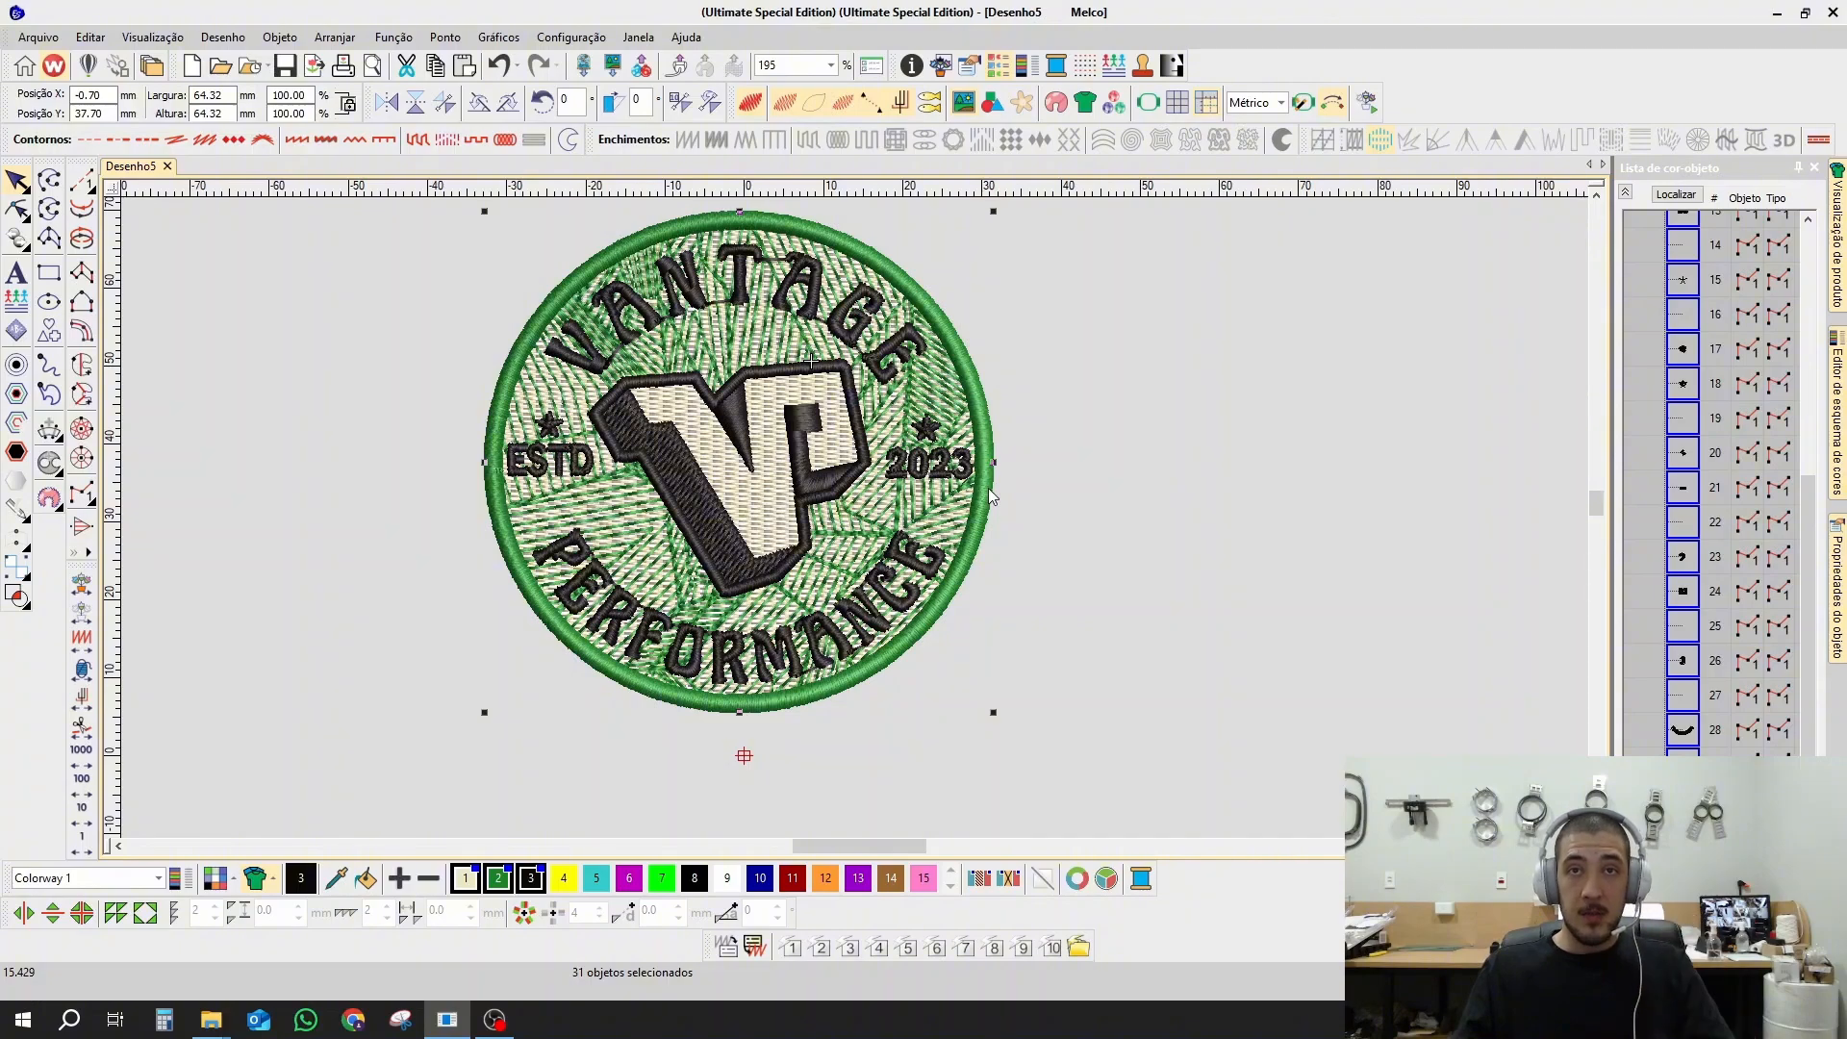
scroll(574, 455, "up", 3)
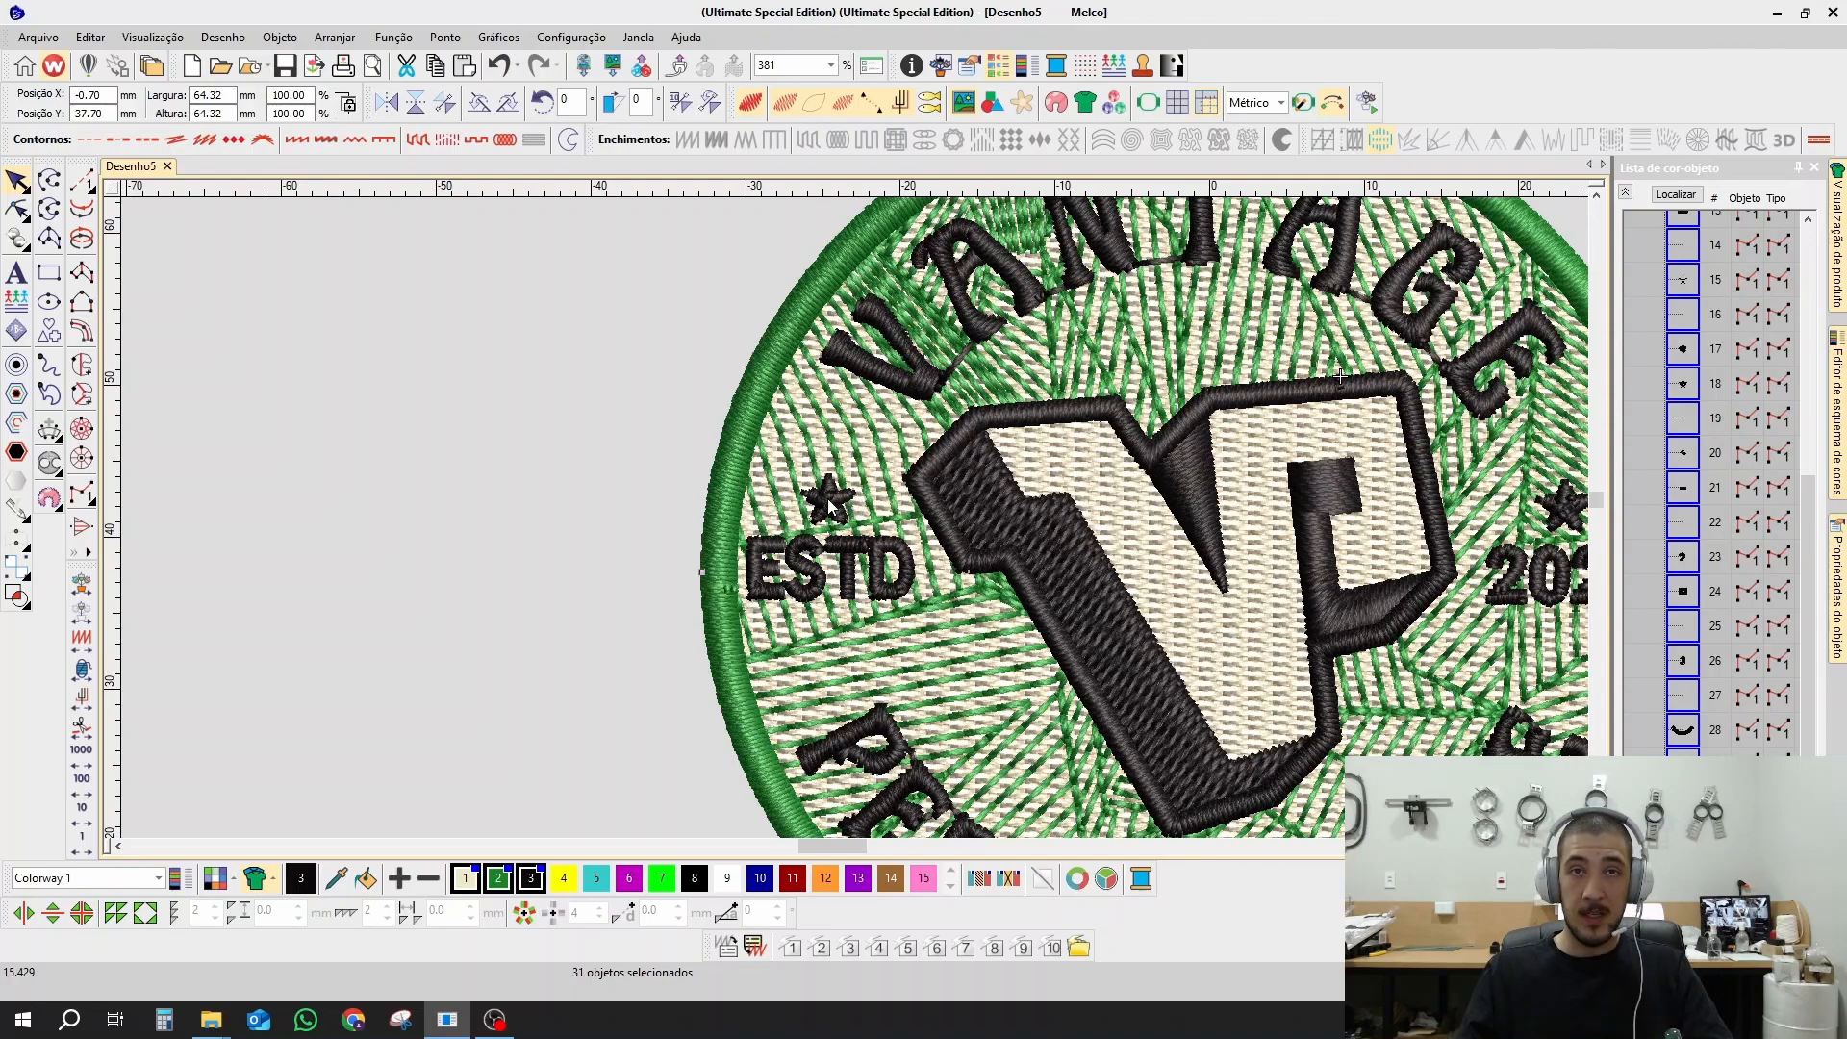
scroll(890, 544, "down", 3)
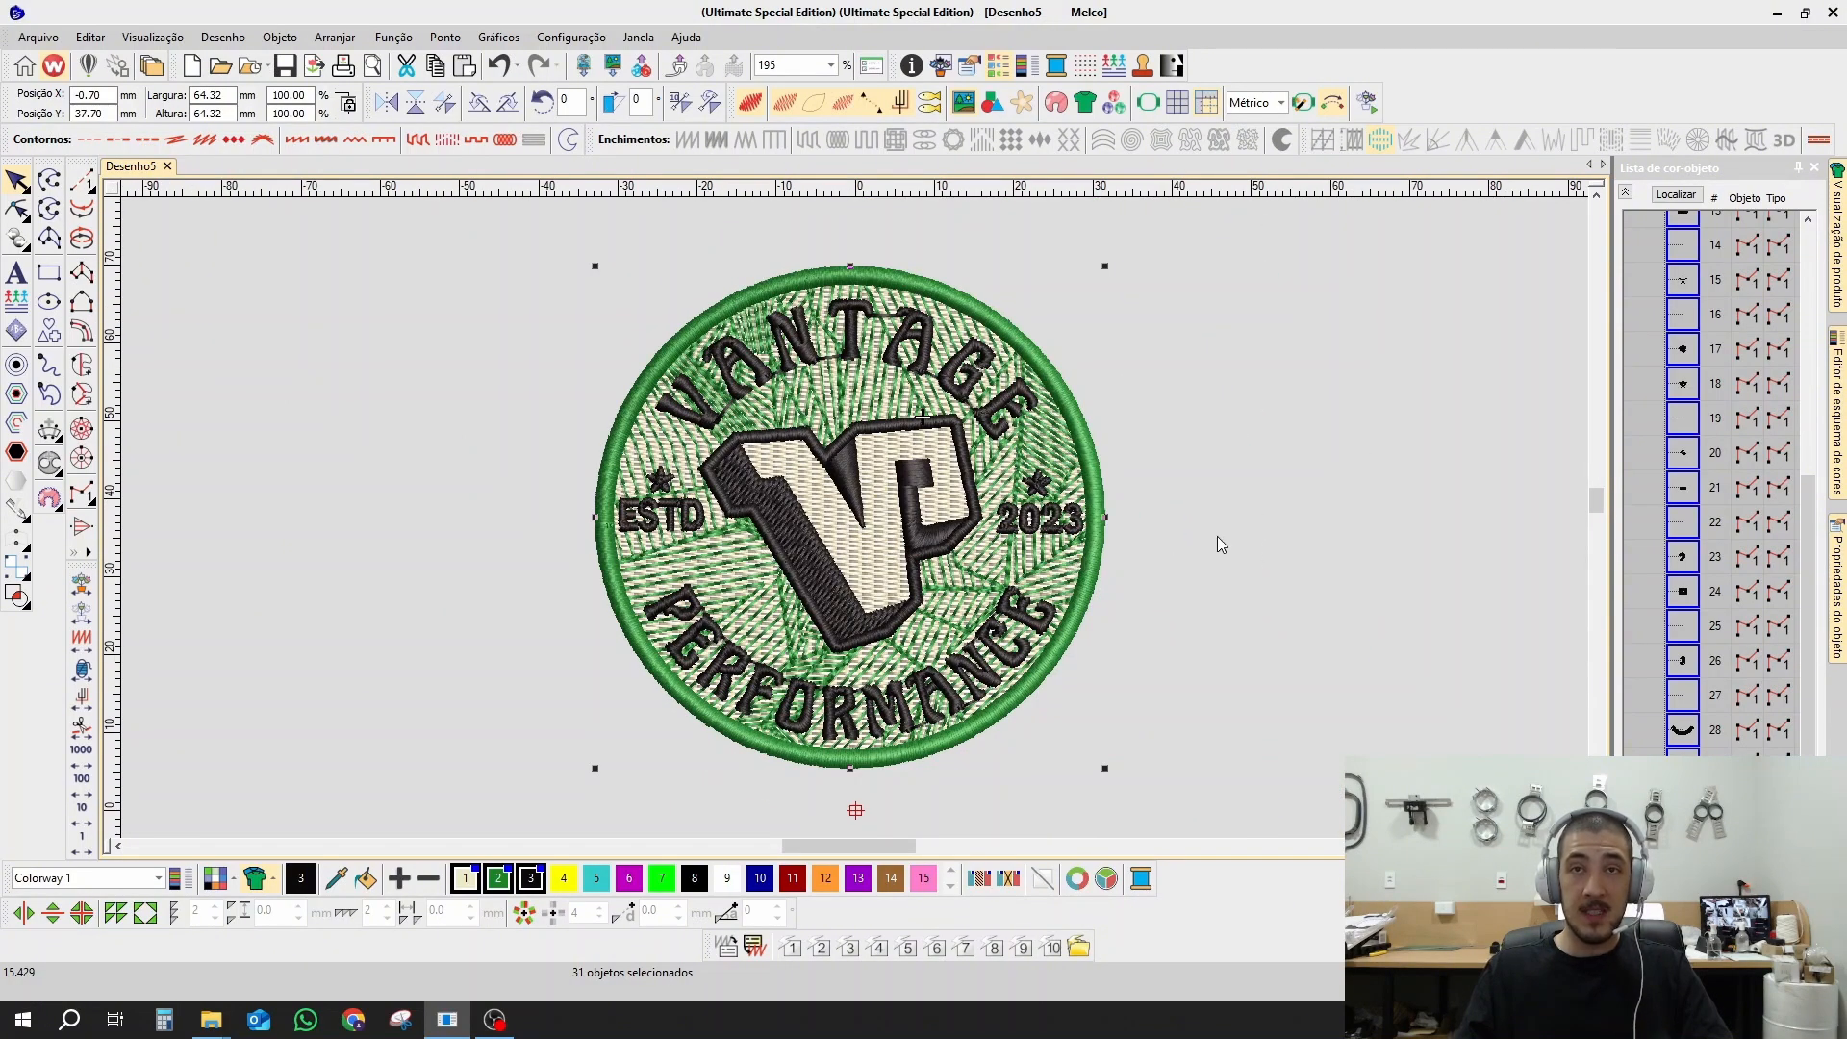
key("Escape")
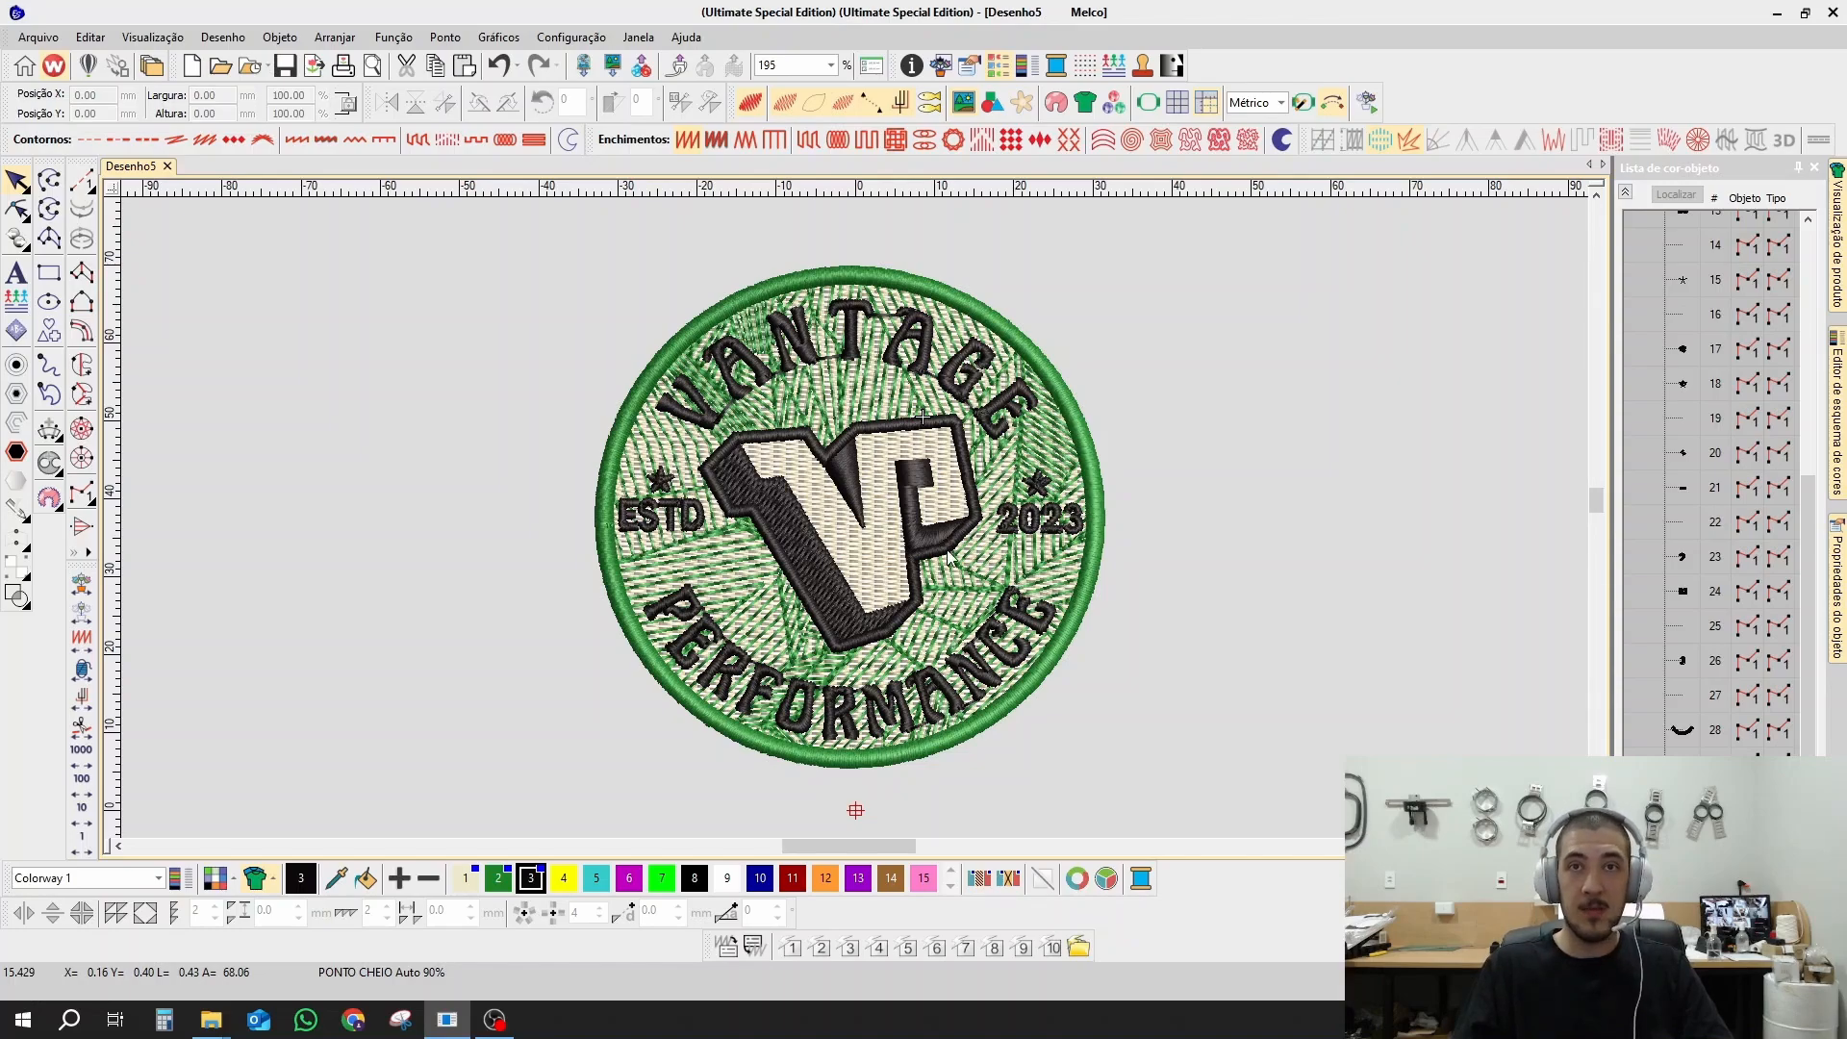
scroll(965, 563, "up", 1)
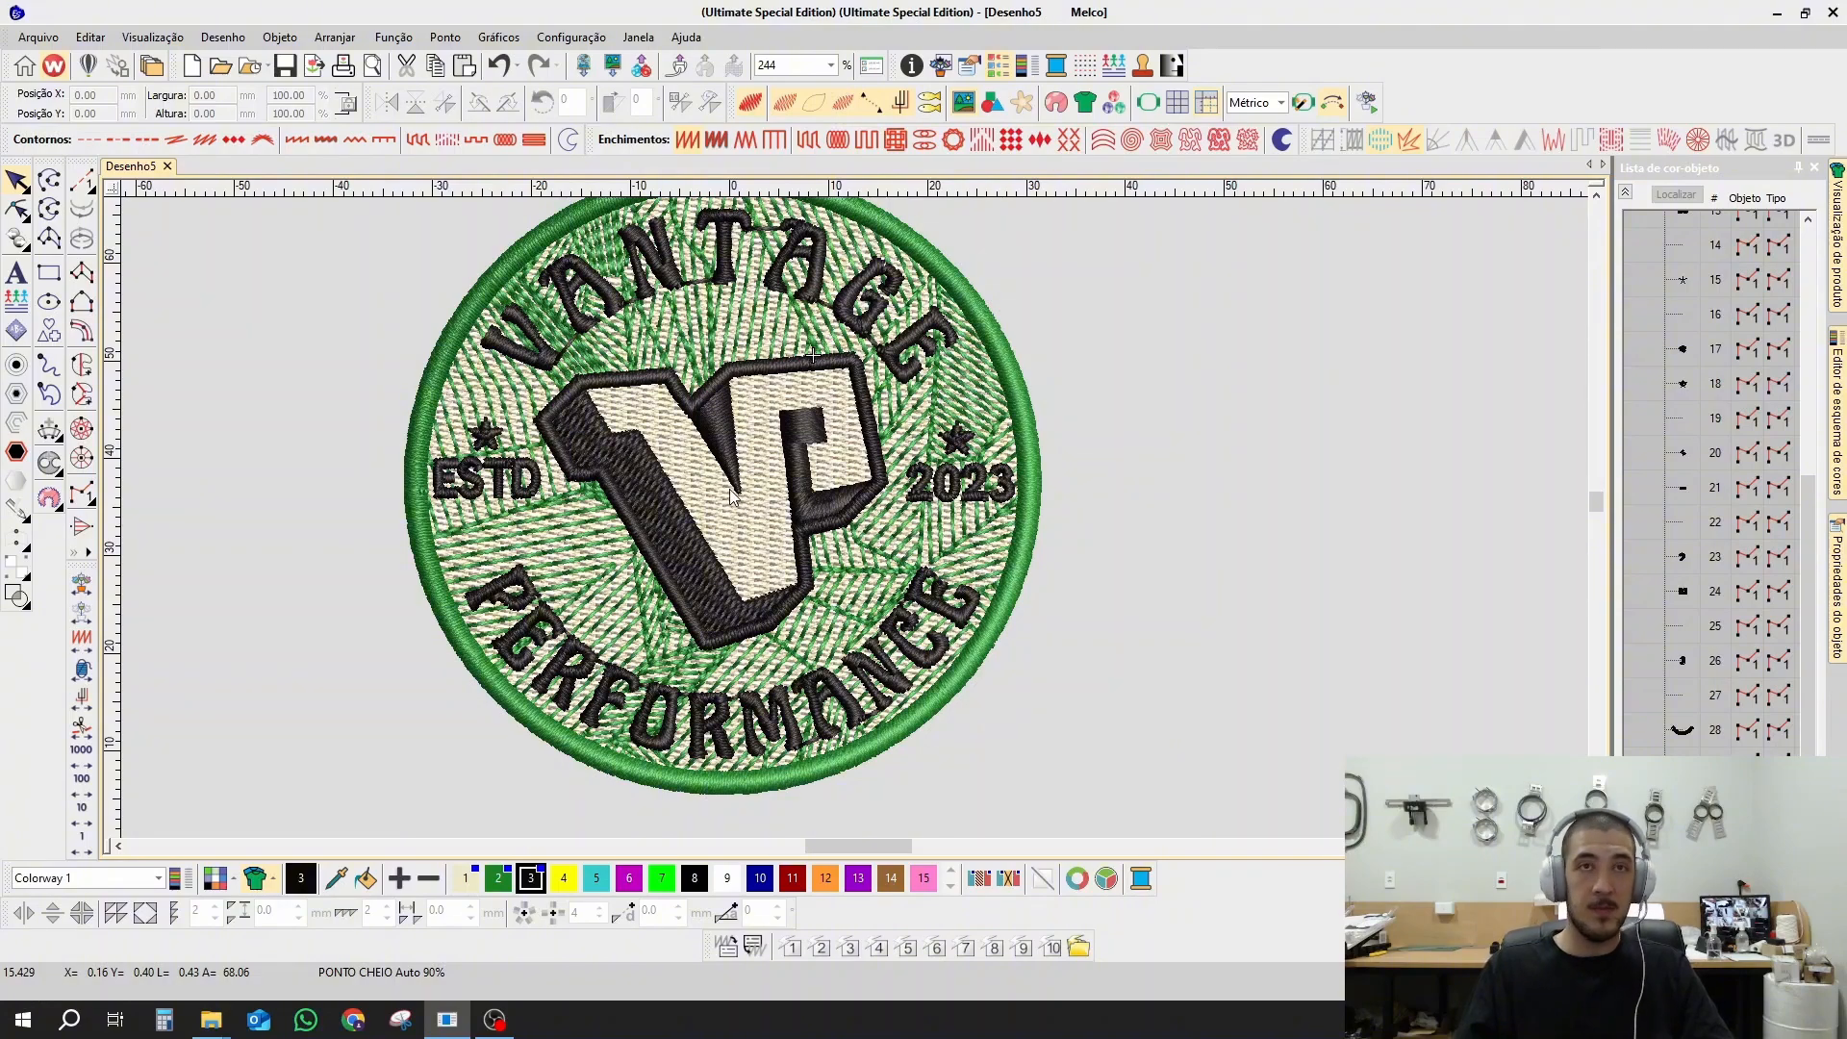
scroll(731, 510, "down", 1)
scroll(860, 525, "up", 1)
scroll(859, 525, "down", 1)
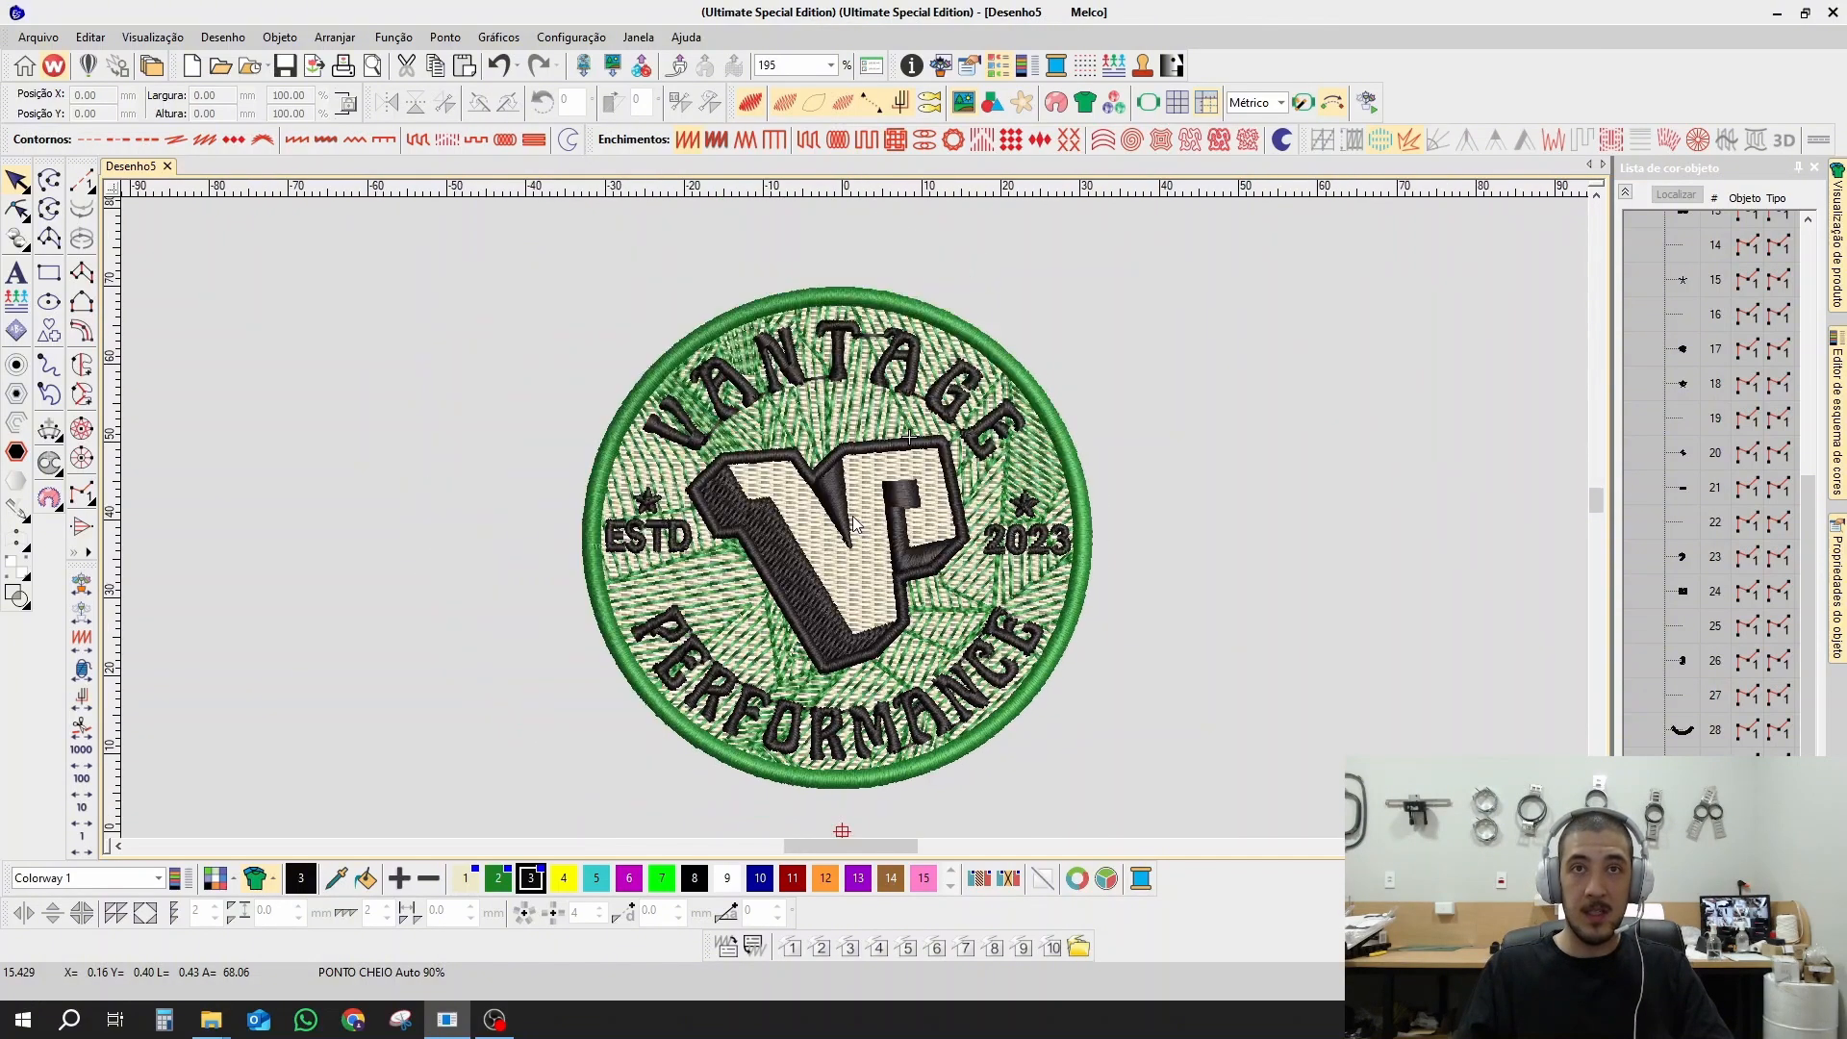
scroll(860, 525, "down", 1)
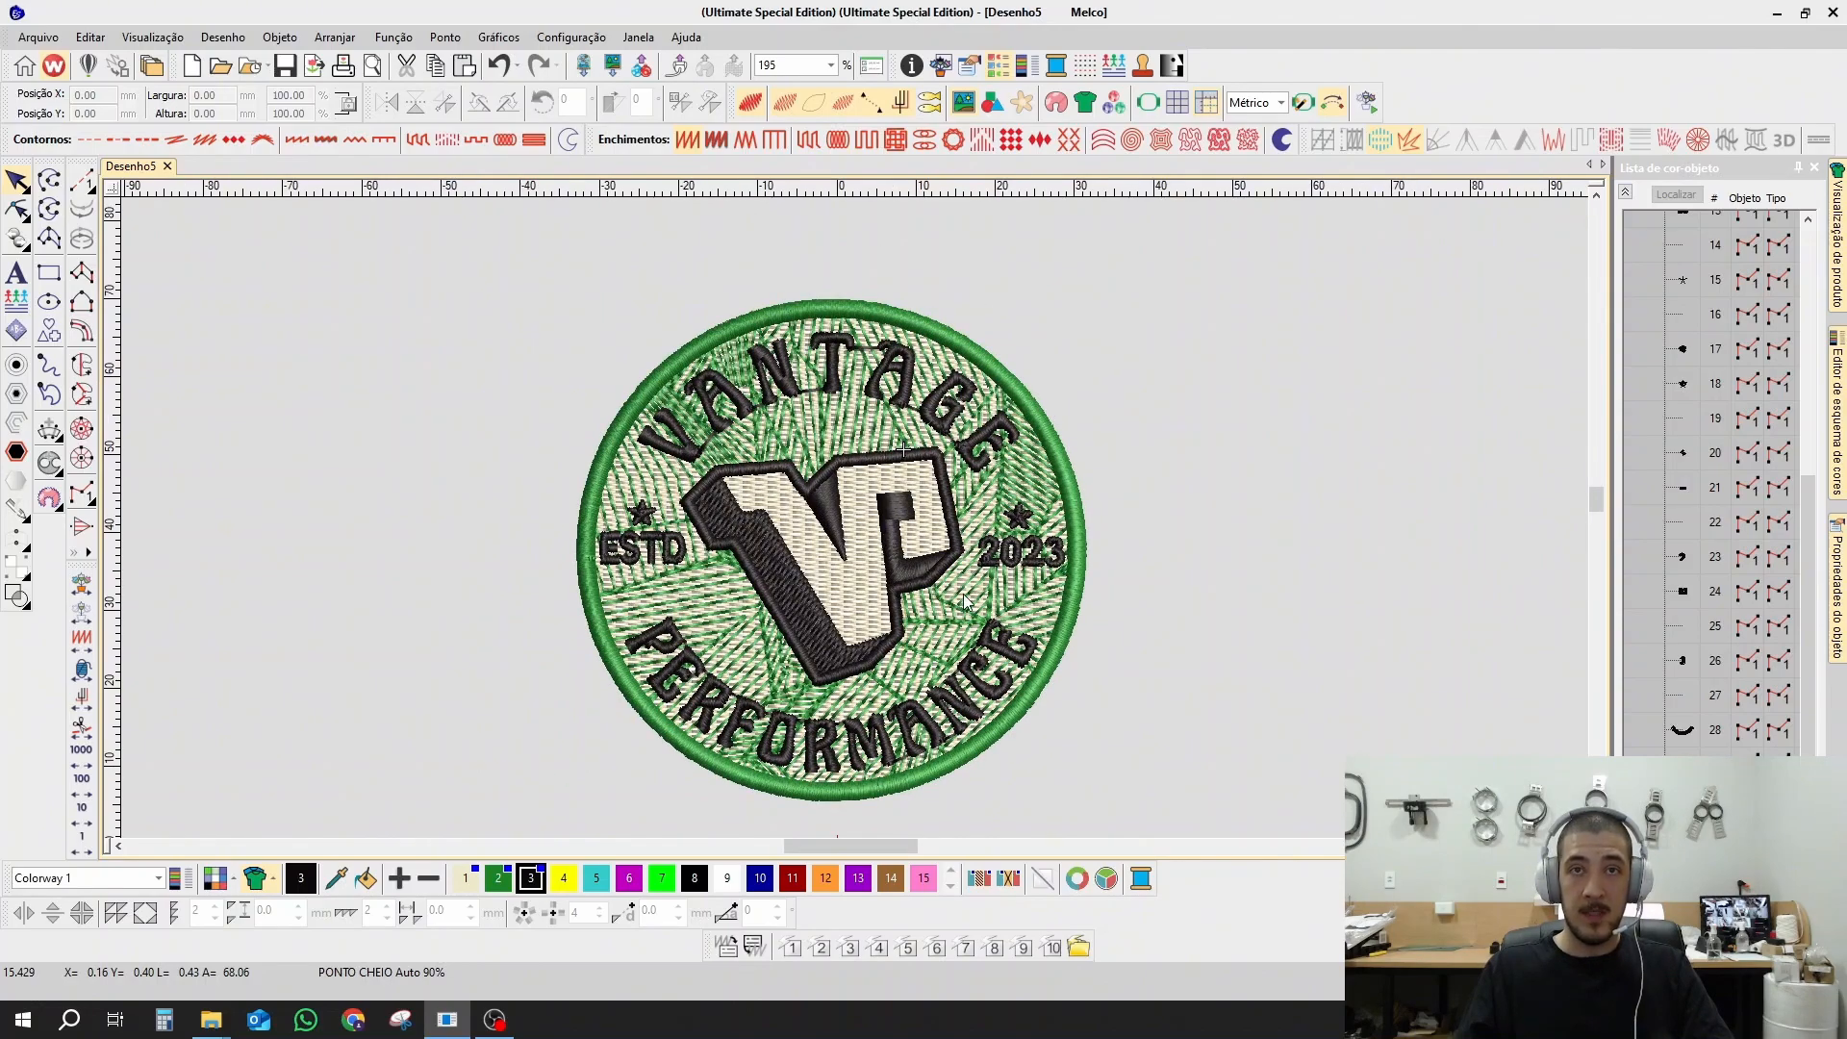
scroll(857, 524, "up", 1)
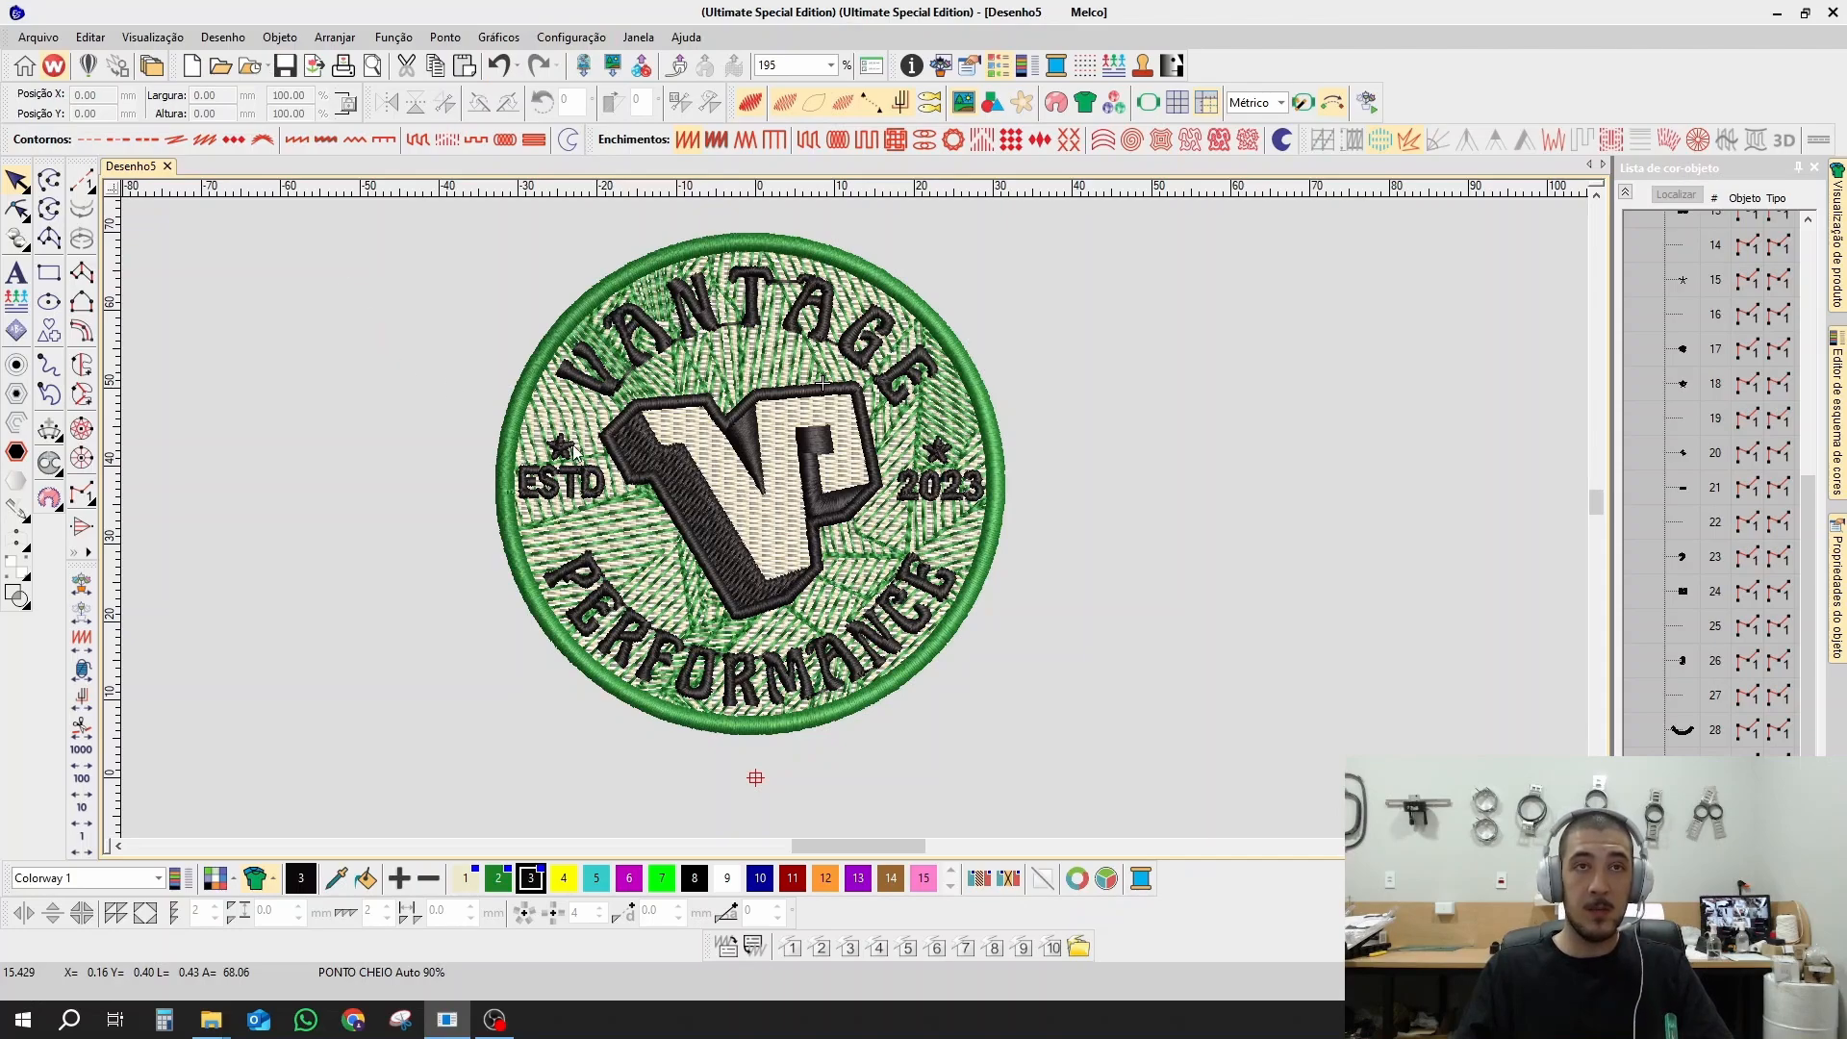
Step: Switch from the Desenho5 design to the Vantage Performance design and turn off its coloured product background
left_click(168, 166)
left_click(933, 550)
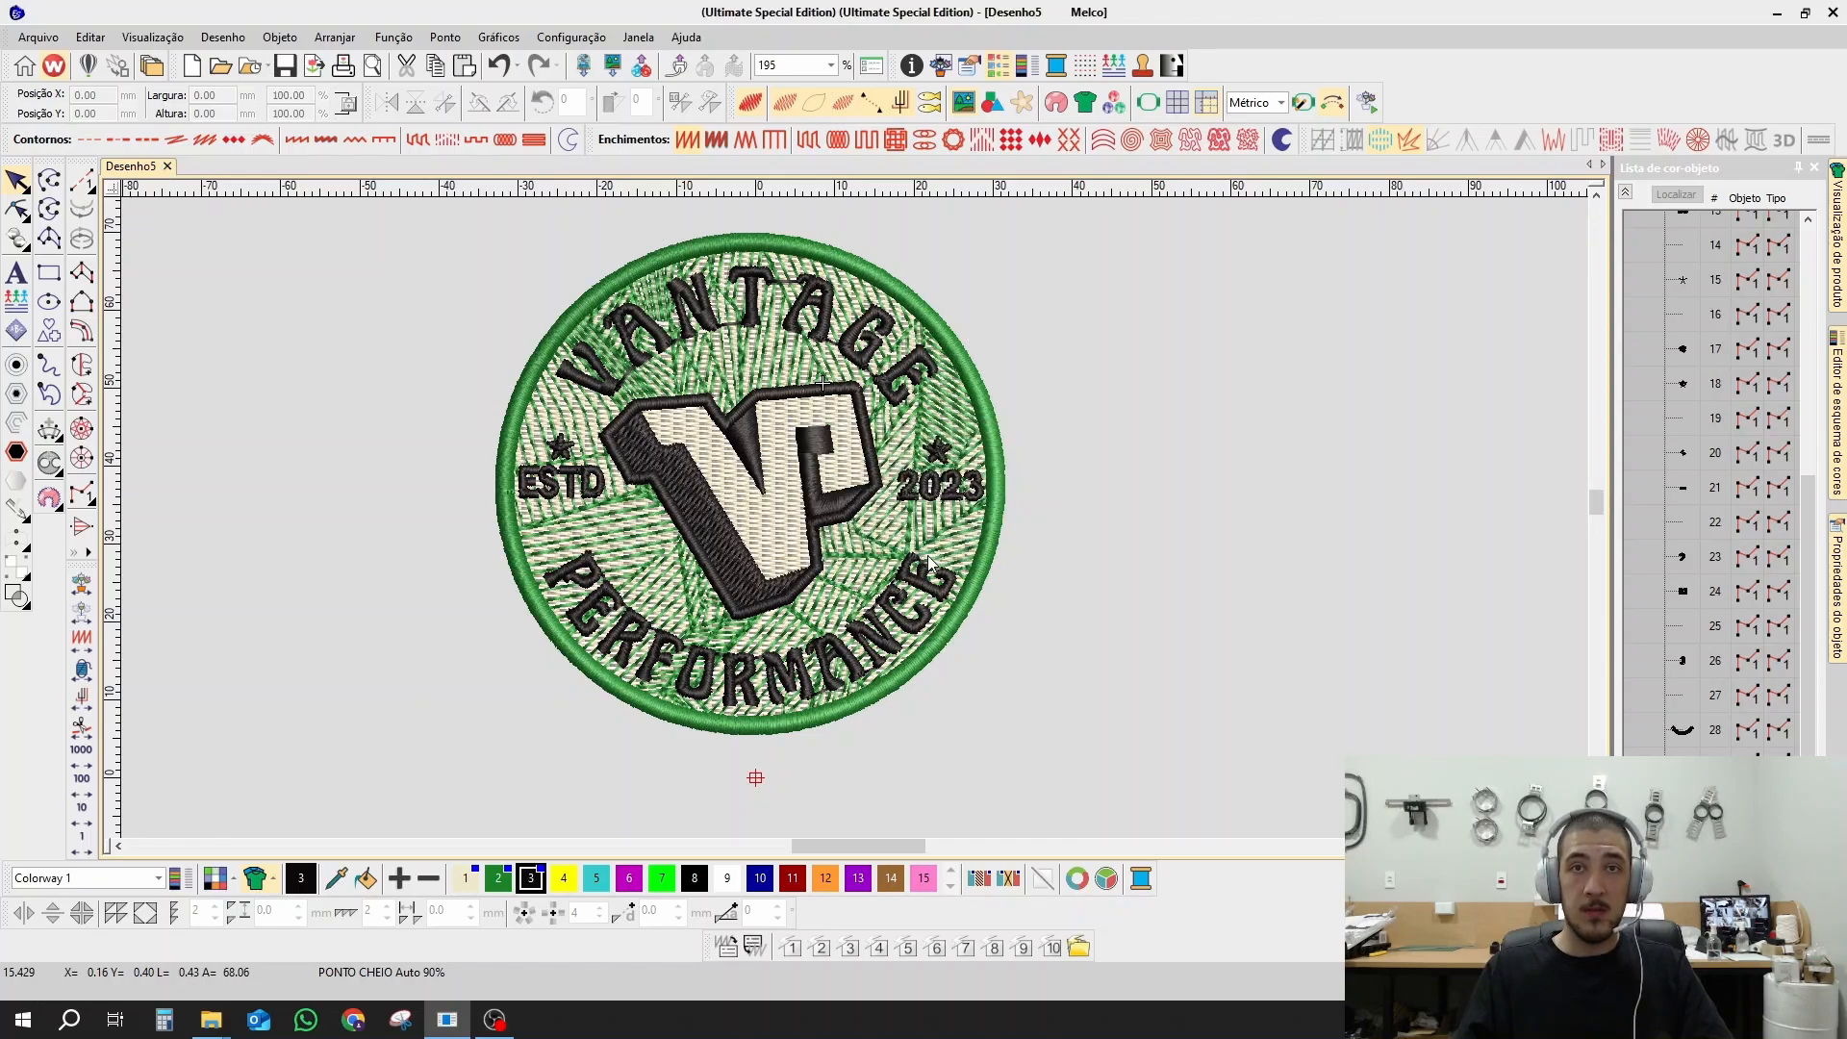
left_click(449, 1027)
left_click_drag(612, 616, 445, 1031)
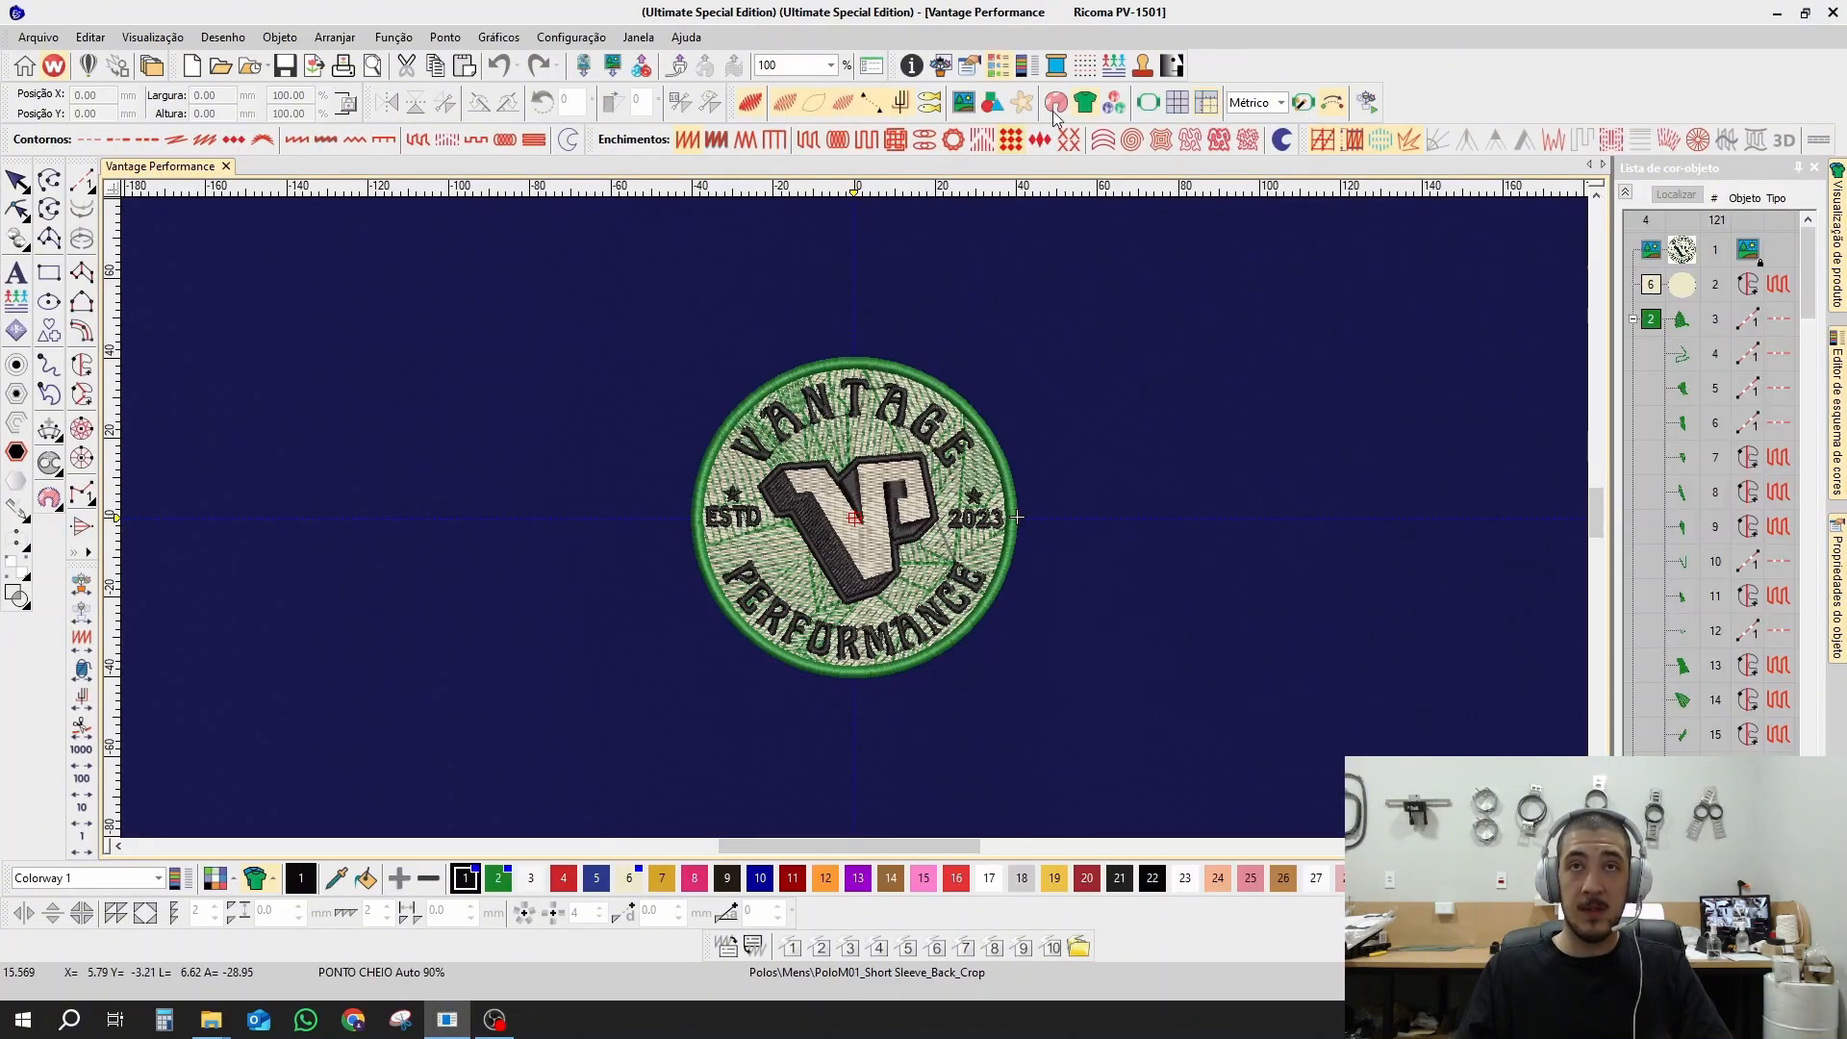
left_click(1083, 103)
Step: Select the whole Vantage Performance badge and scale its width and height to 80%
left_click_drag(619, 309, 1087, 700)
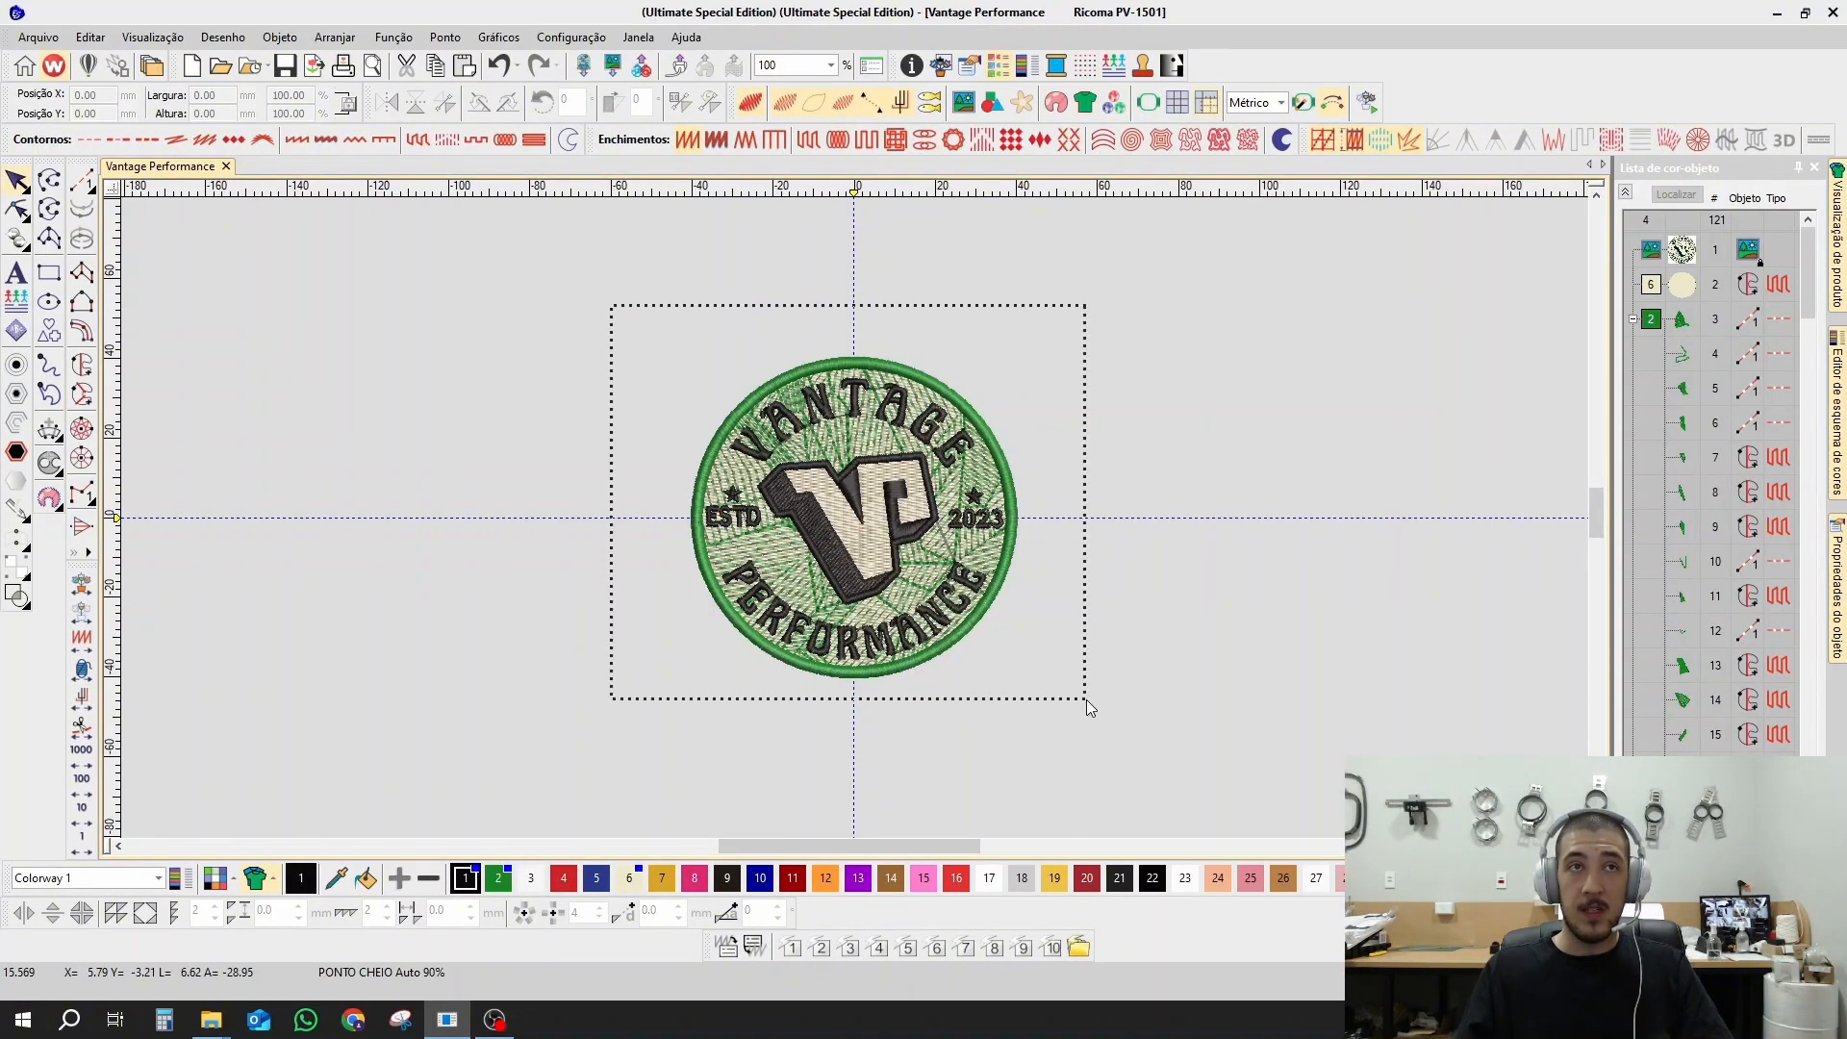
left_click(293, 94)
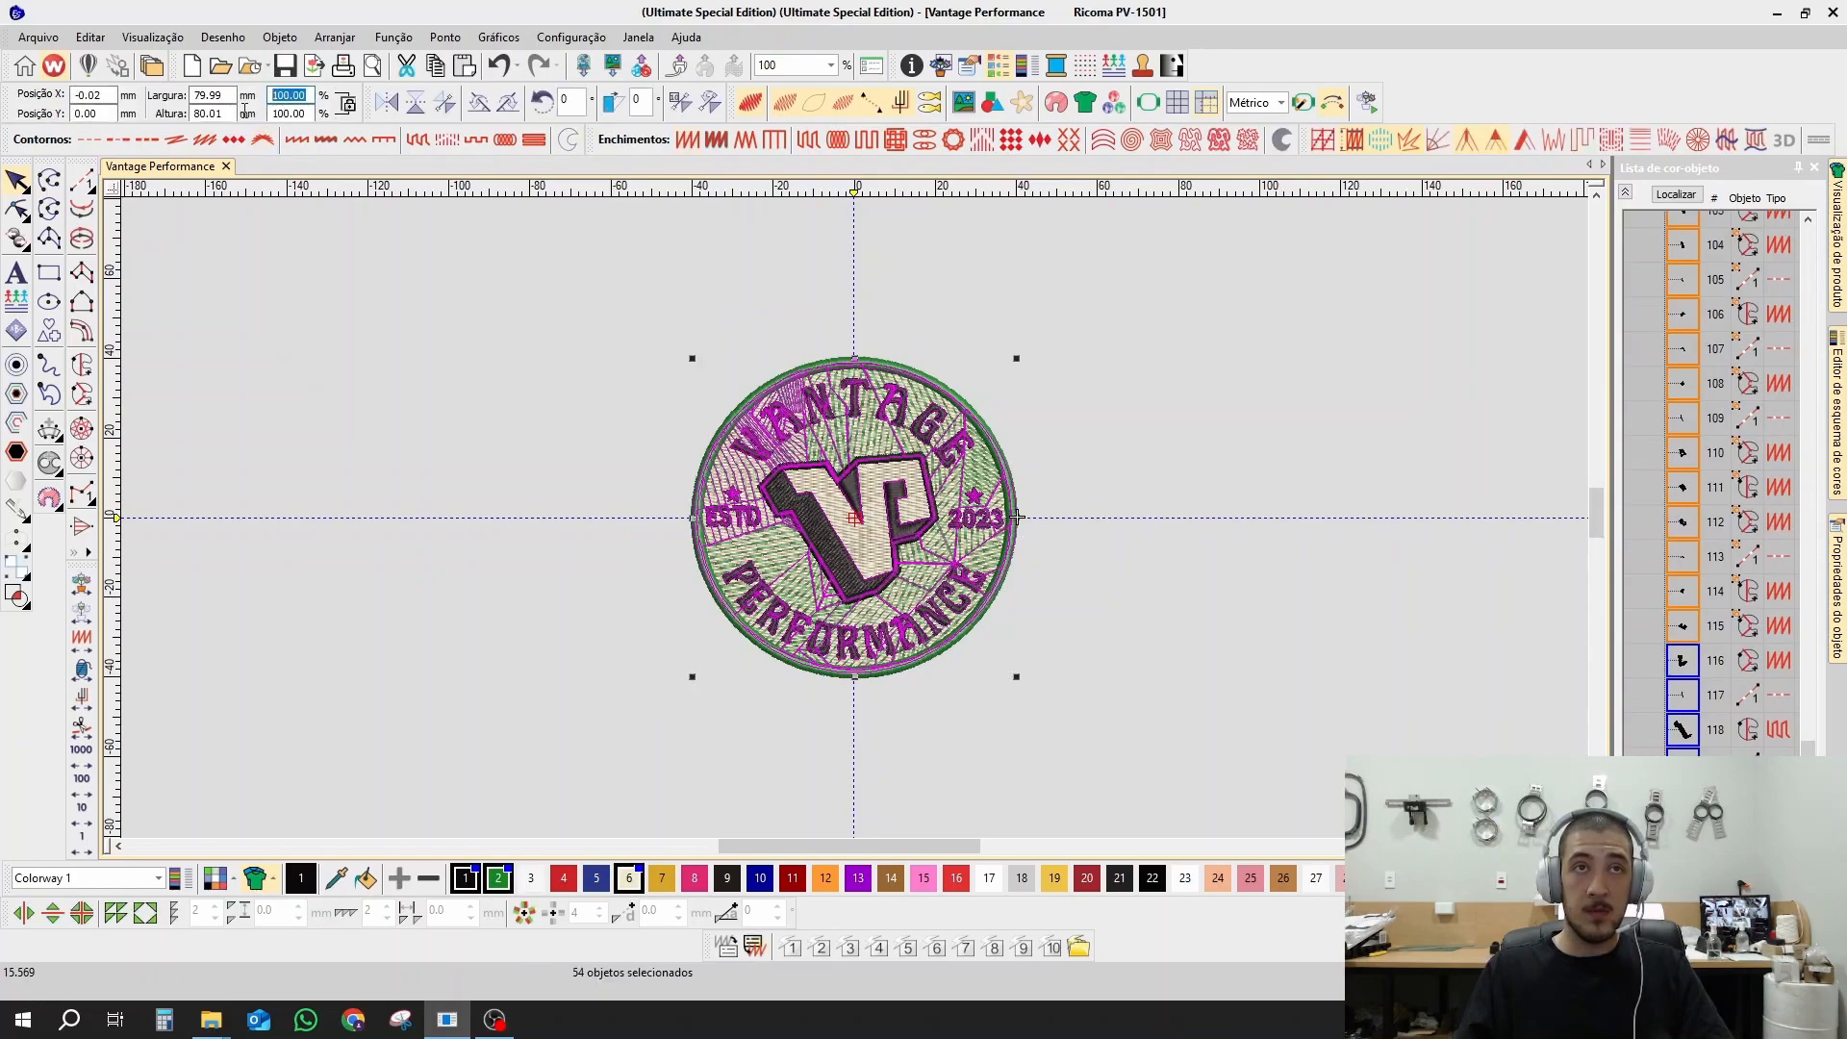
type("80")
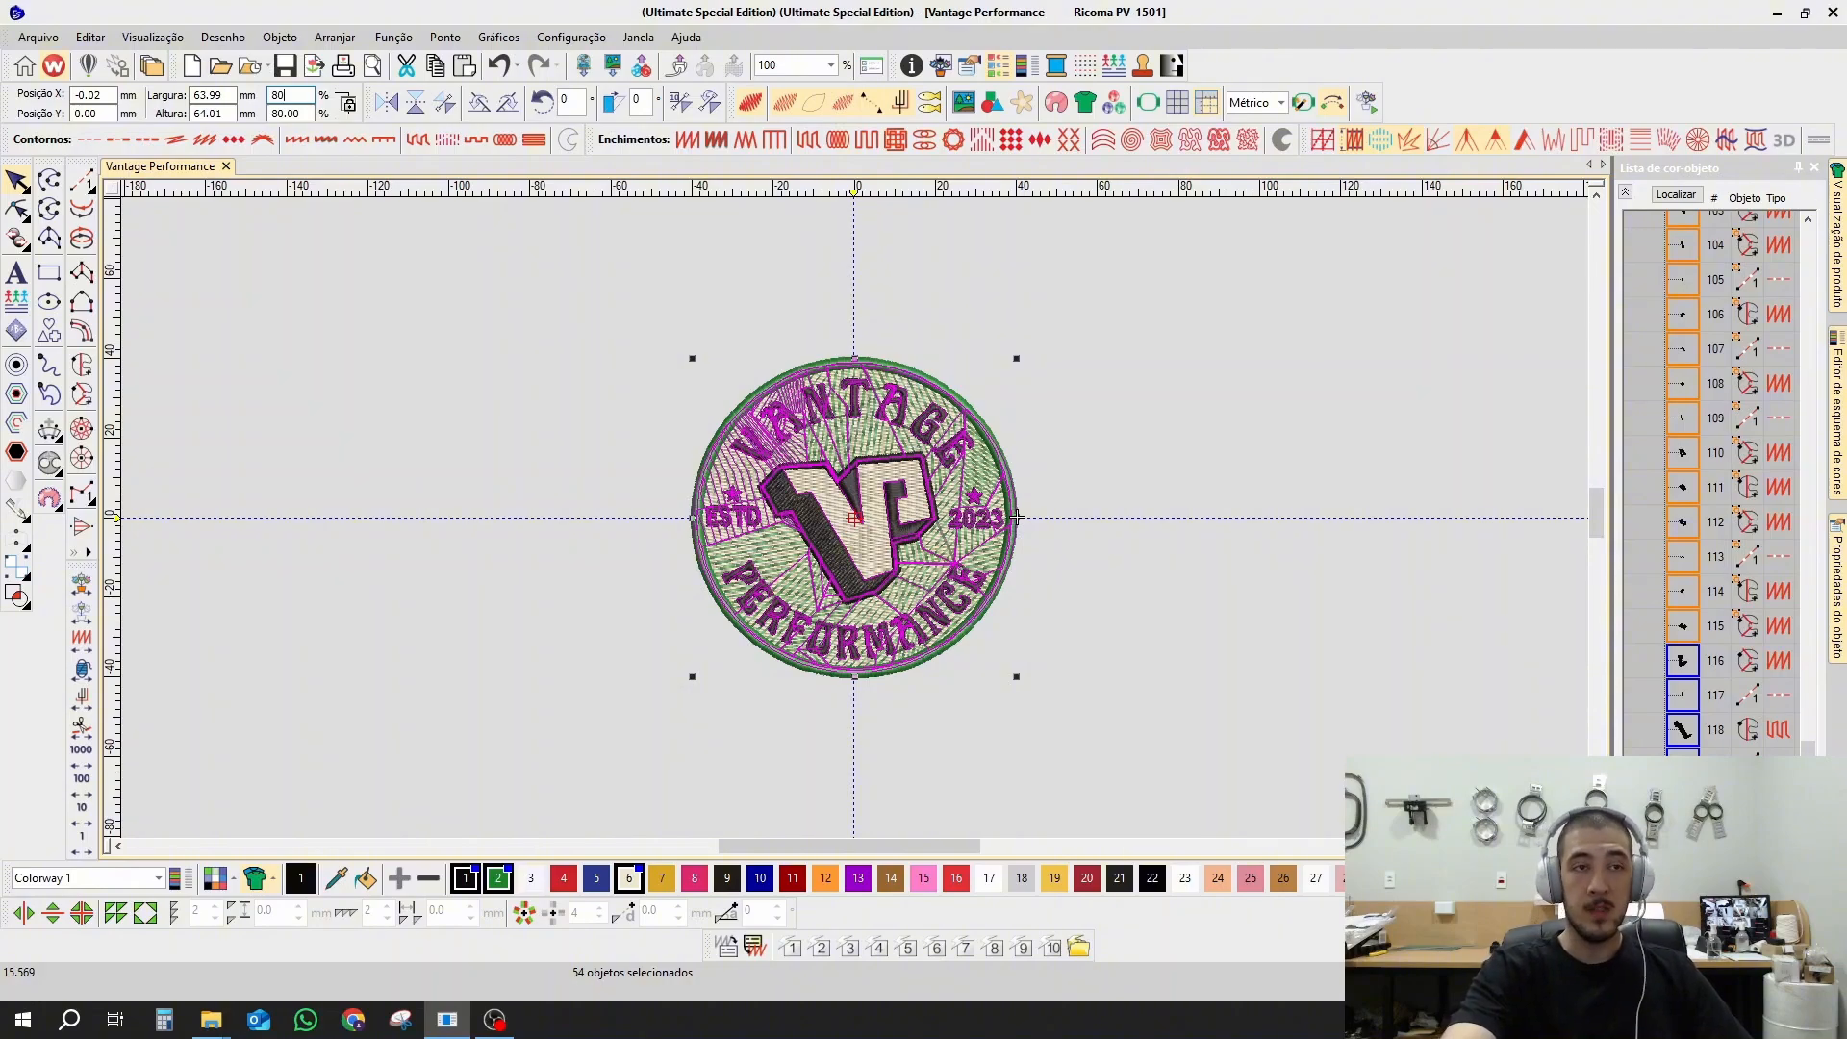
key("Return")
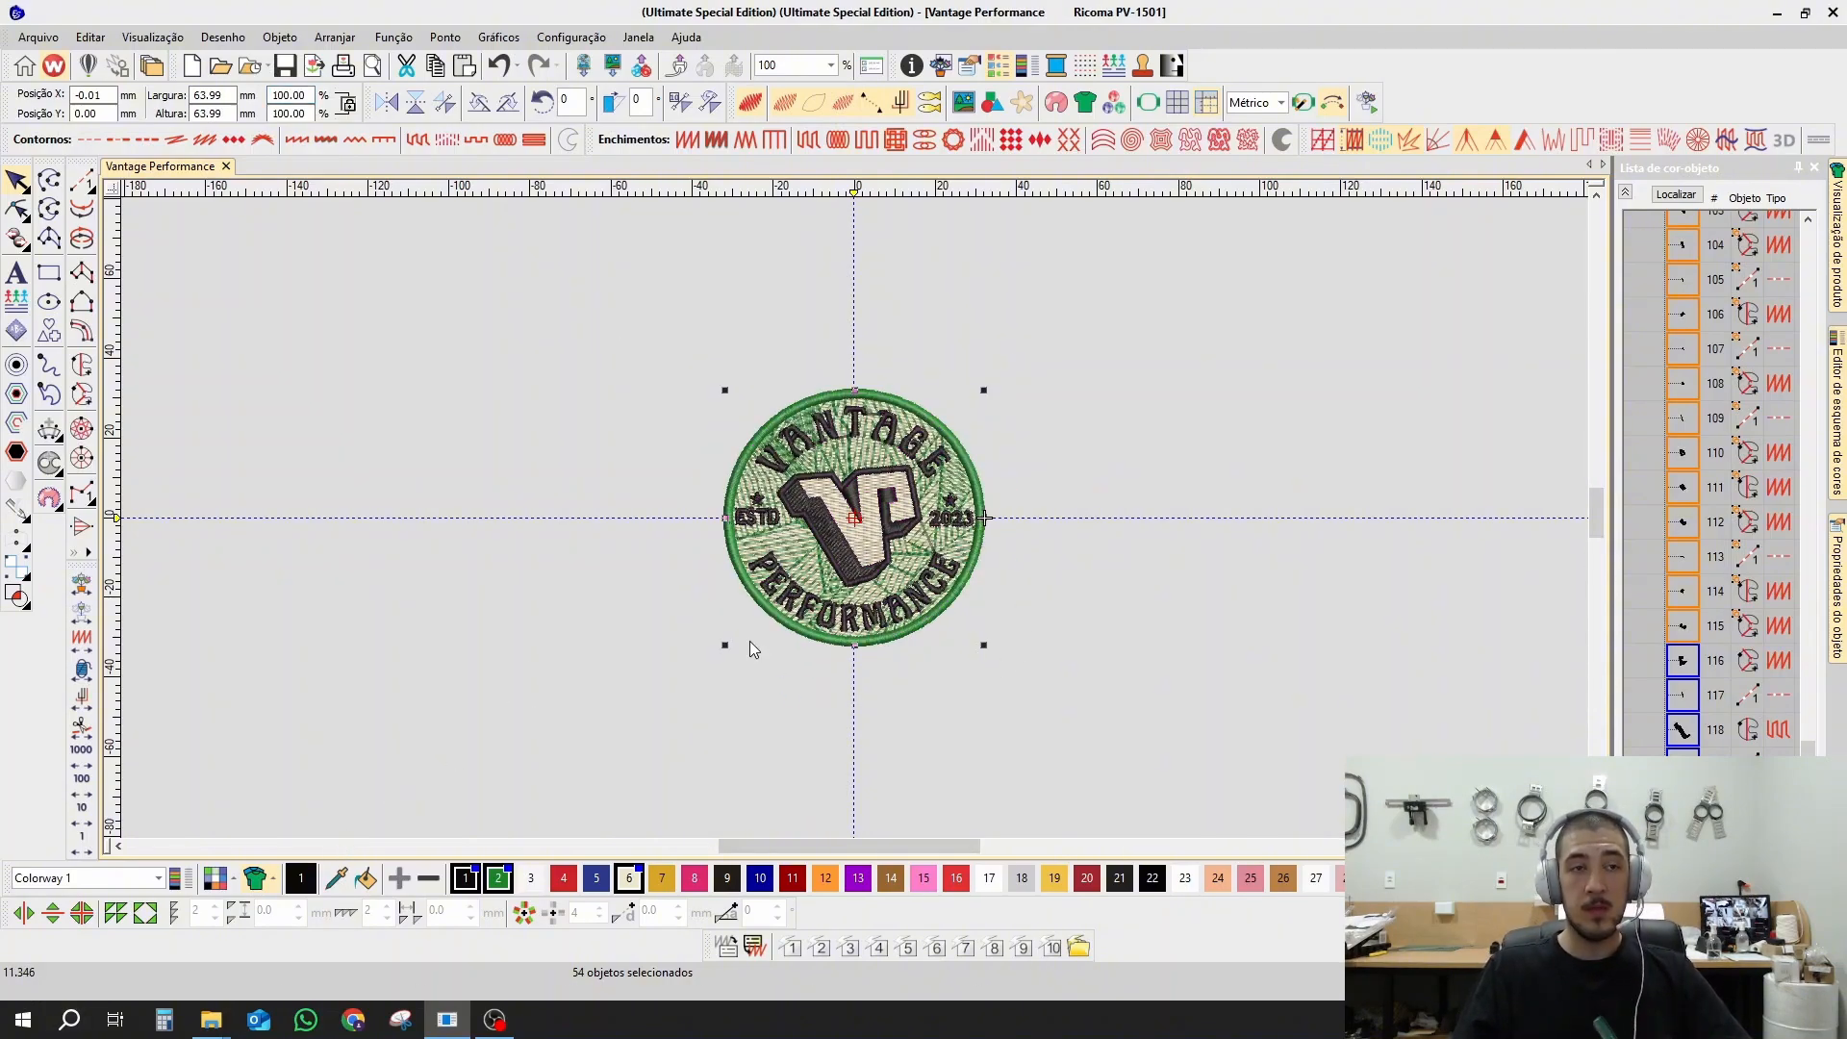
Step: Examine the stitches of the resized badge, checking how the ESTD and 2023 lettering with their stars are grouped
scroll(863, 578, "up", 2)
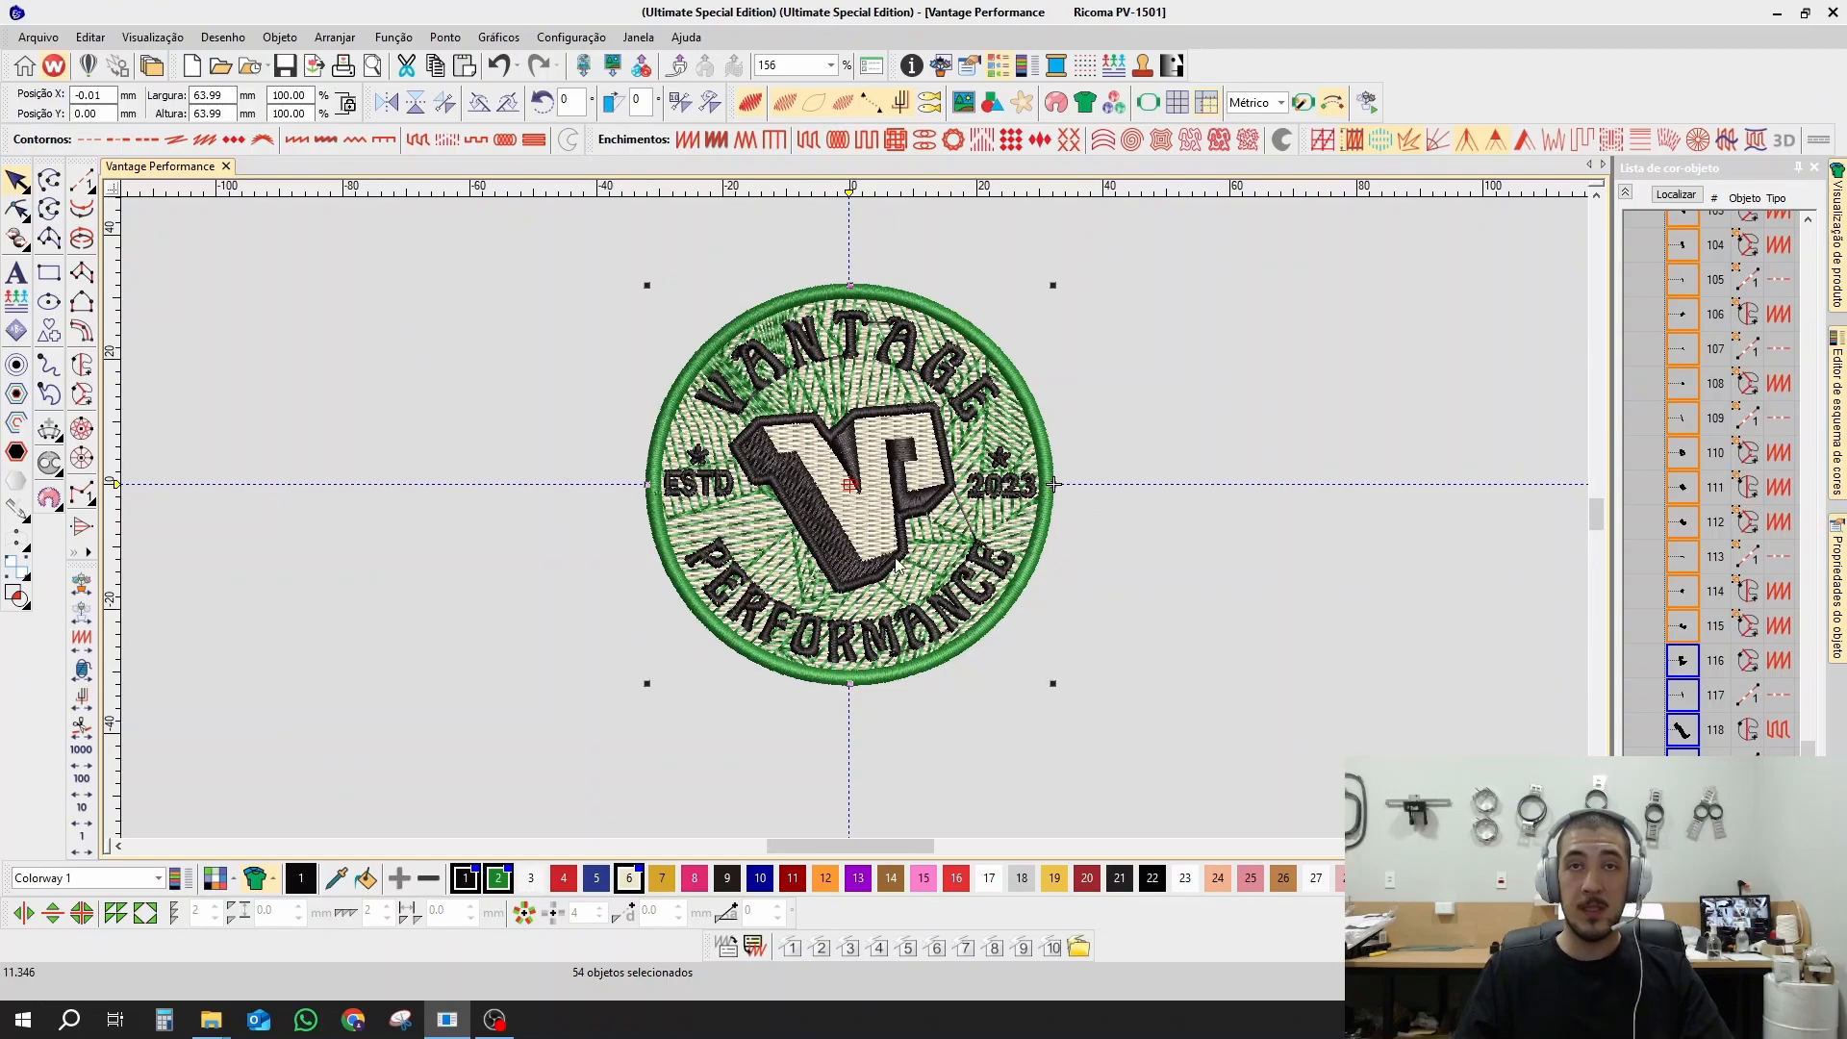
scroll(1092, 574, "up", 4)
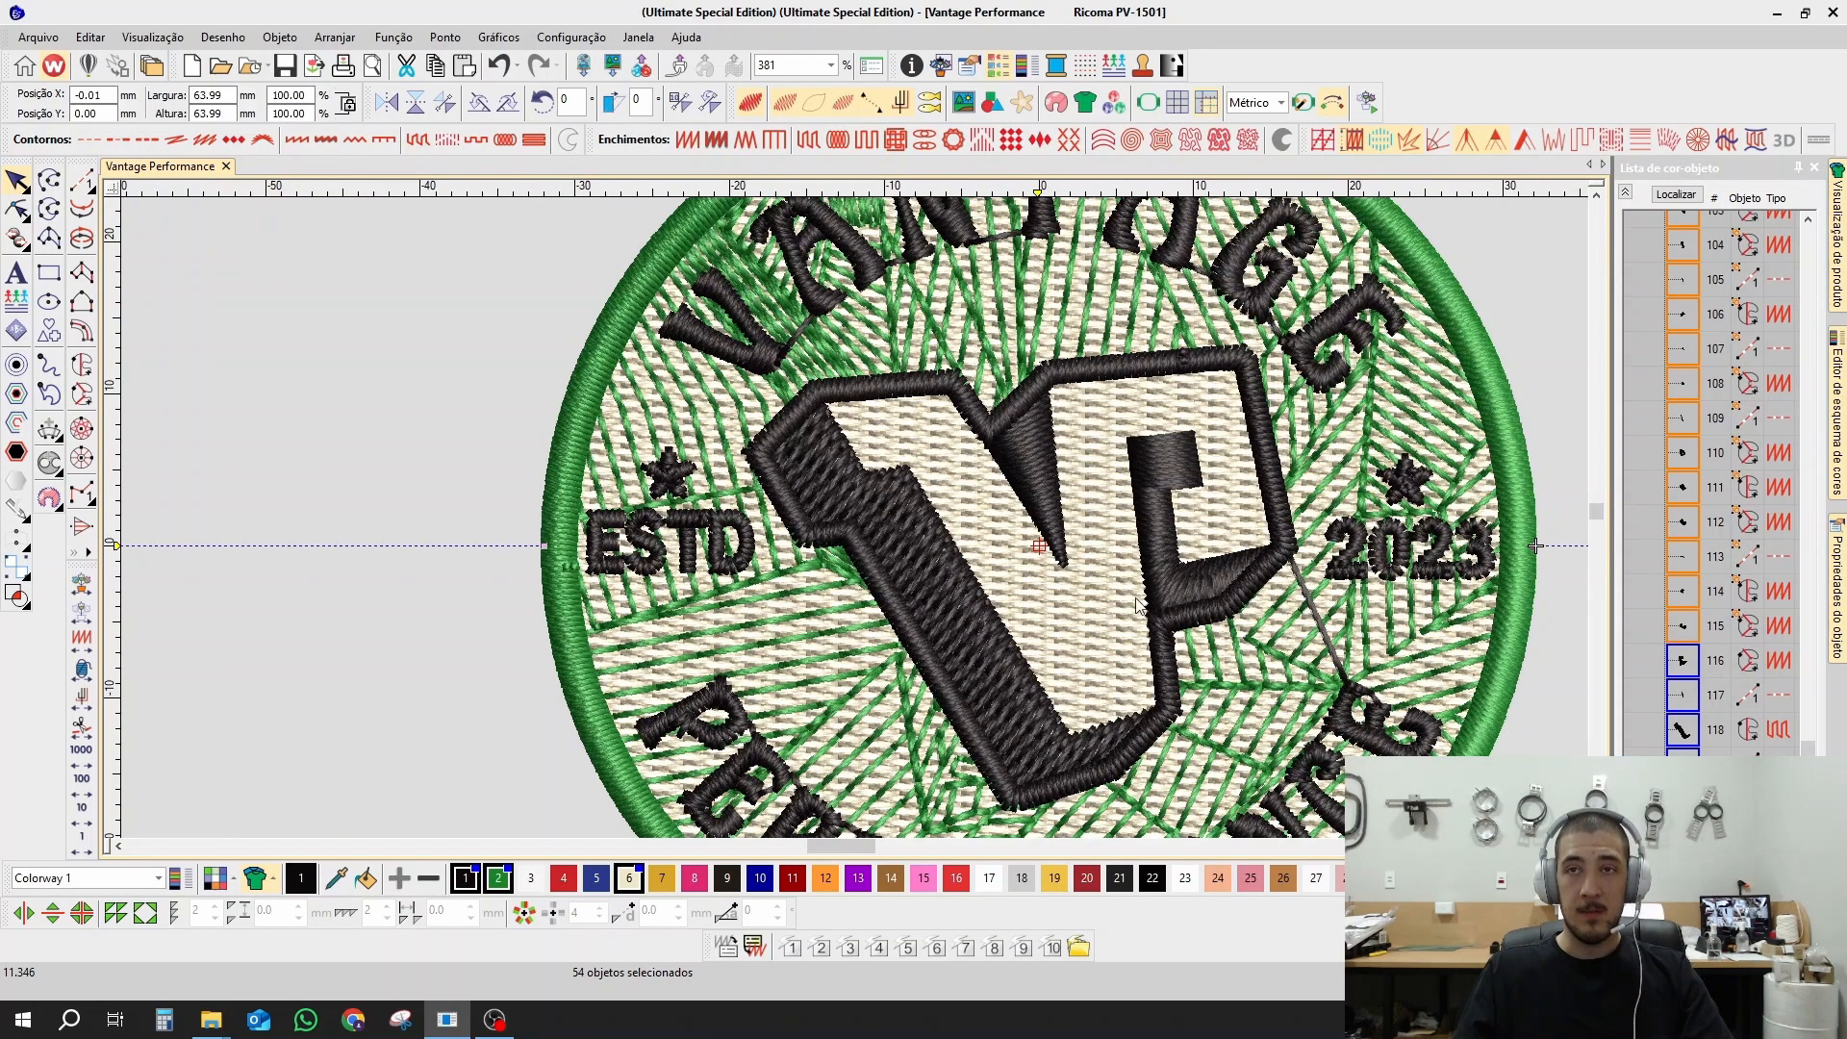
scroll(859, 524, "down", 2)
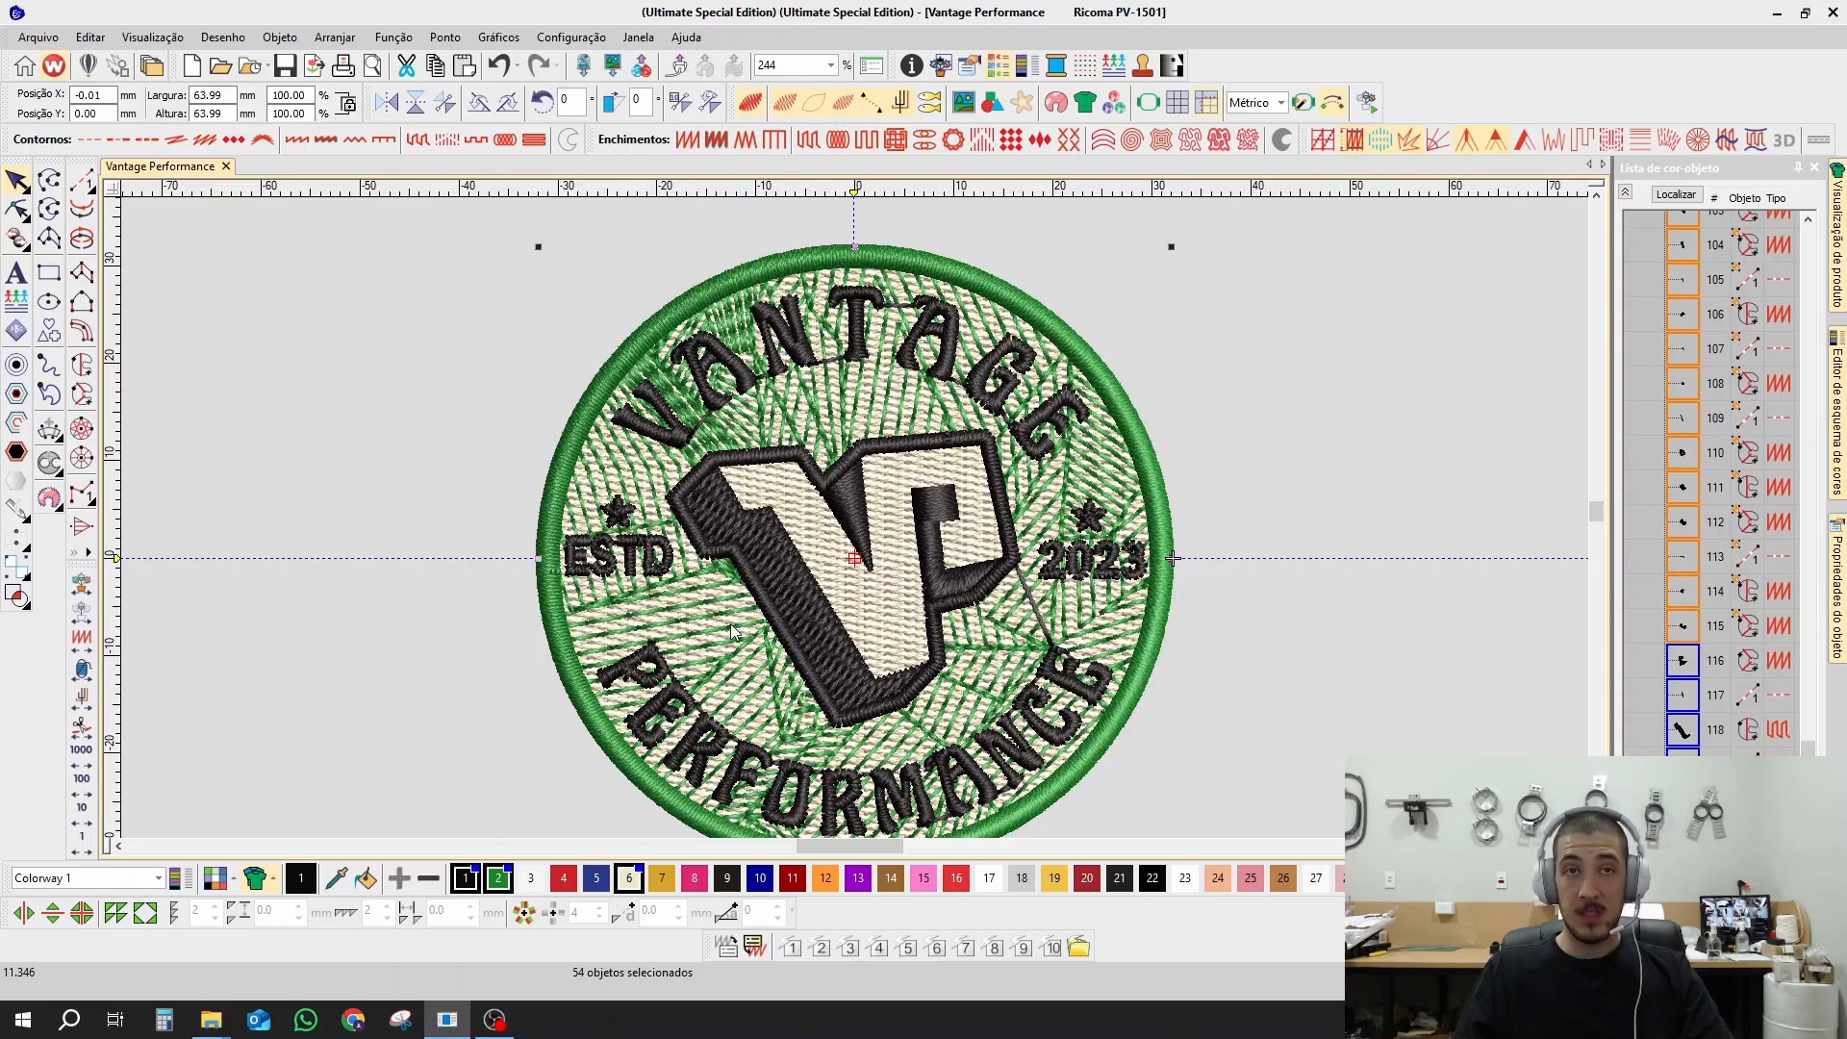
scroll(676, 550, "up", 1)
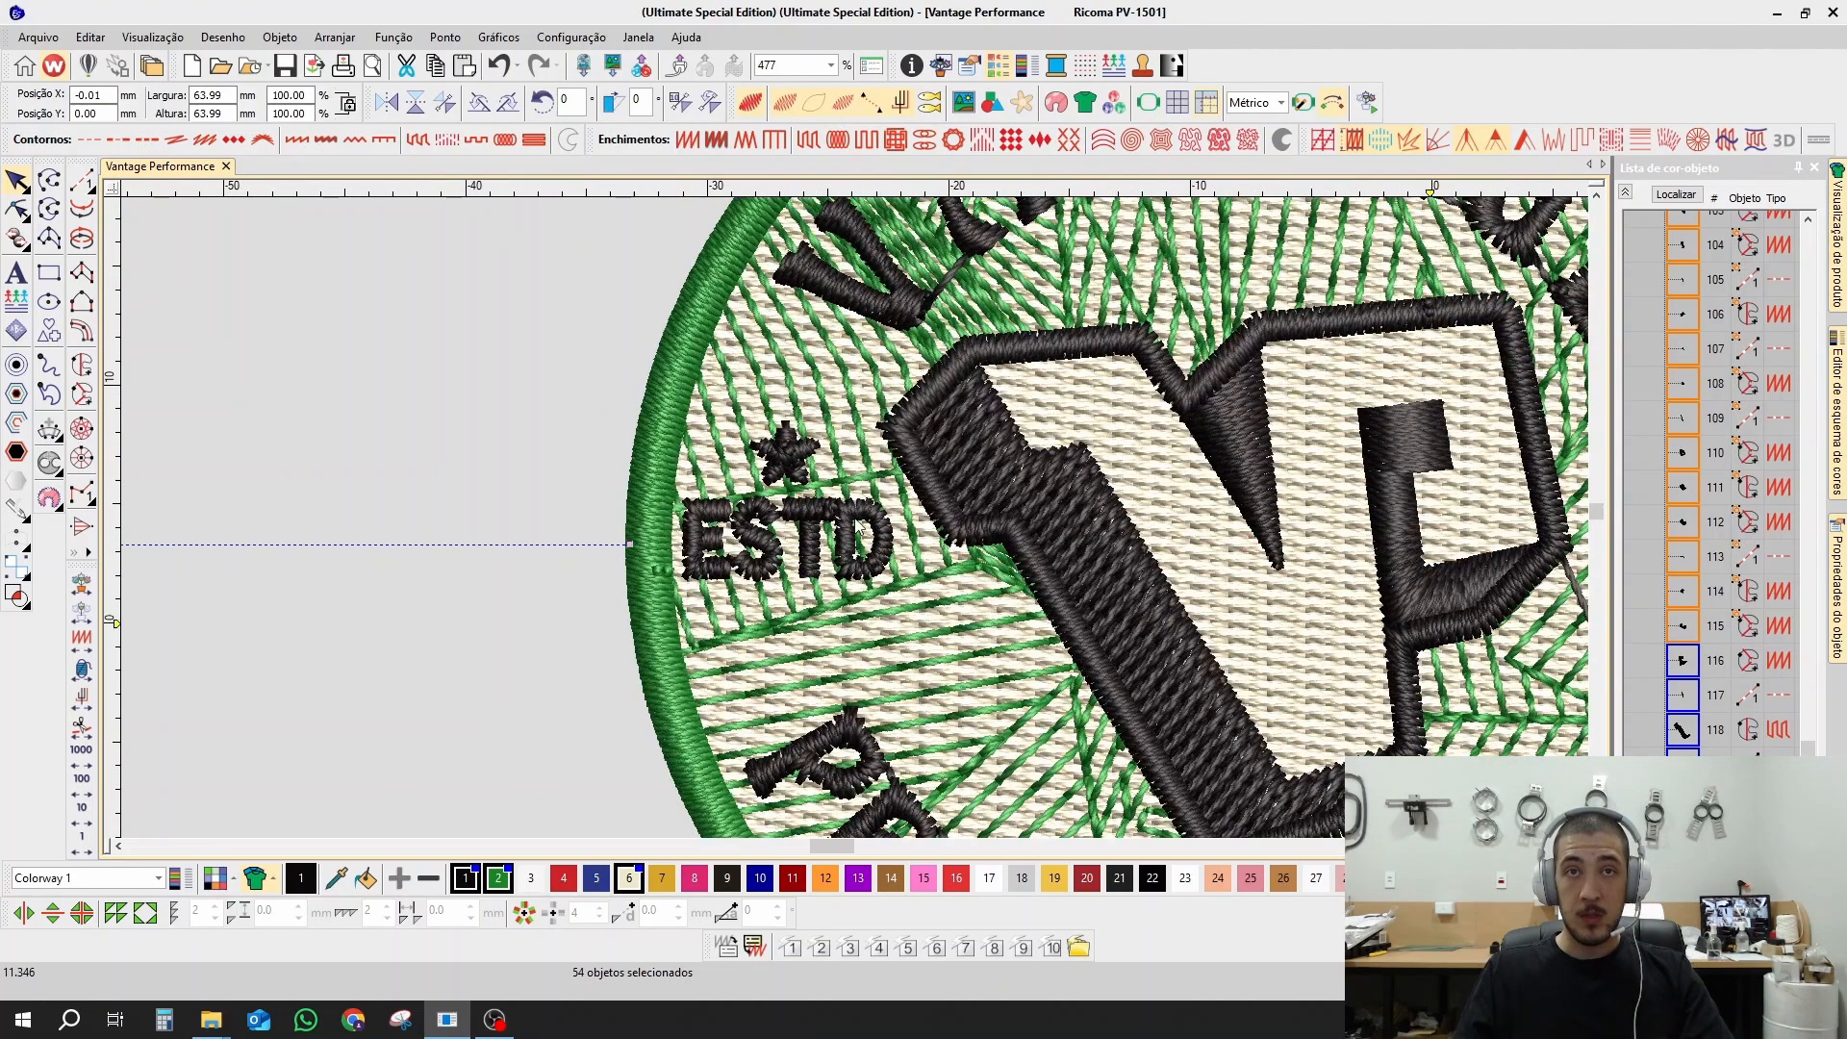
scroll(794, 471, "up", 1)
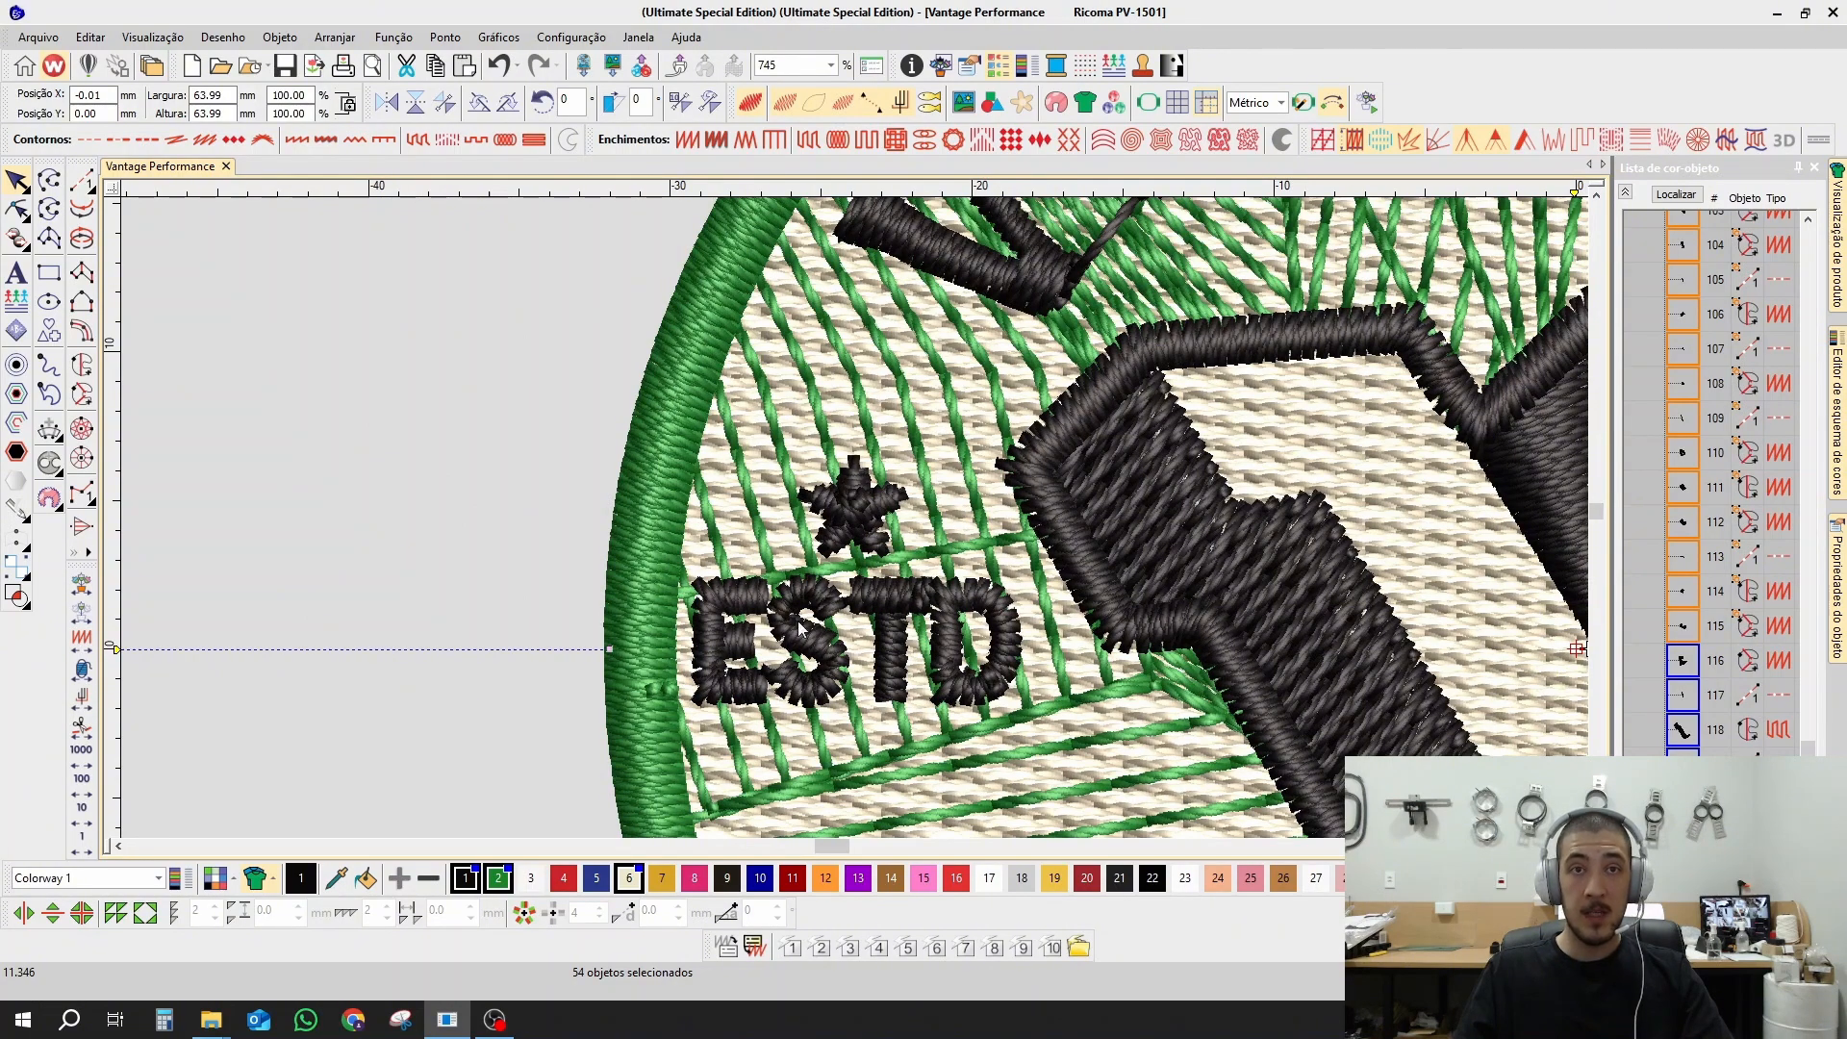
left_click_drag(549, 546, 1089, 733)
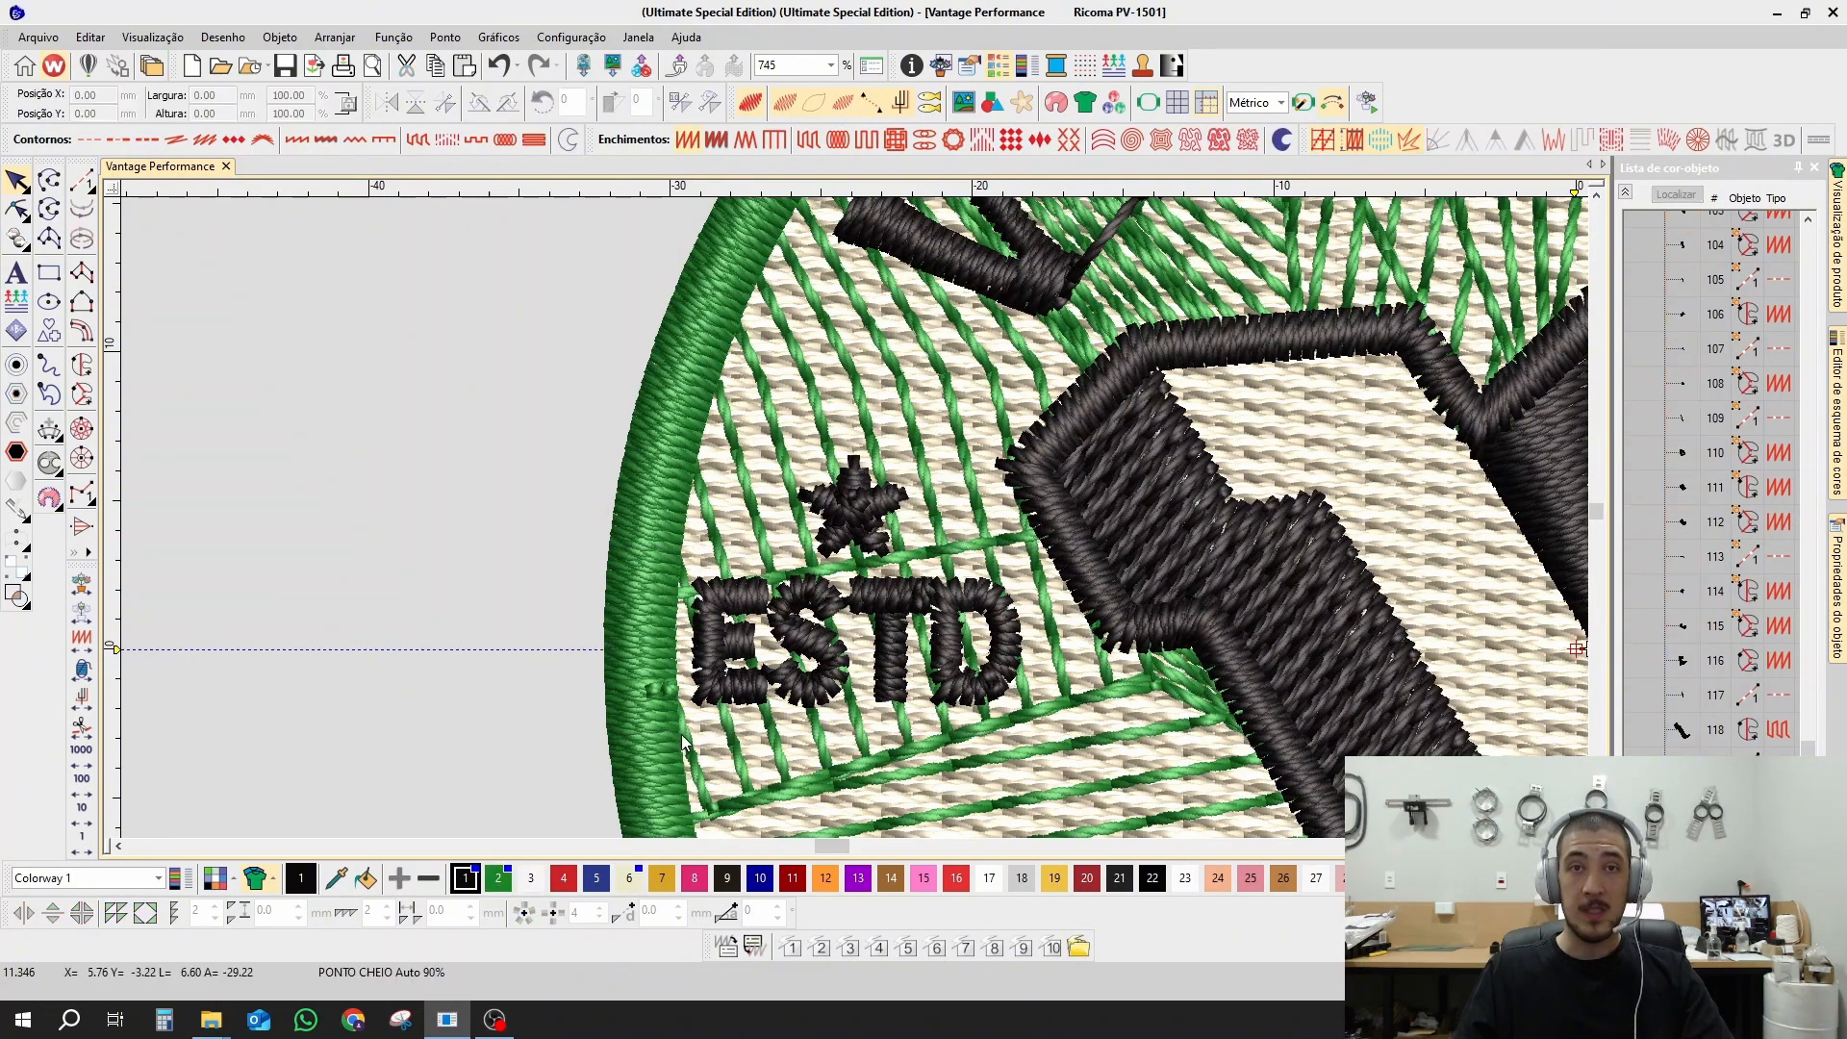
left_click(739, 637)
scroll(1075, 597, "down", 2)
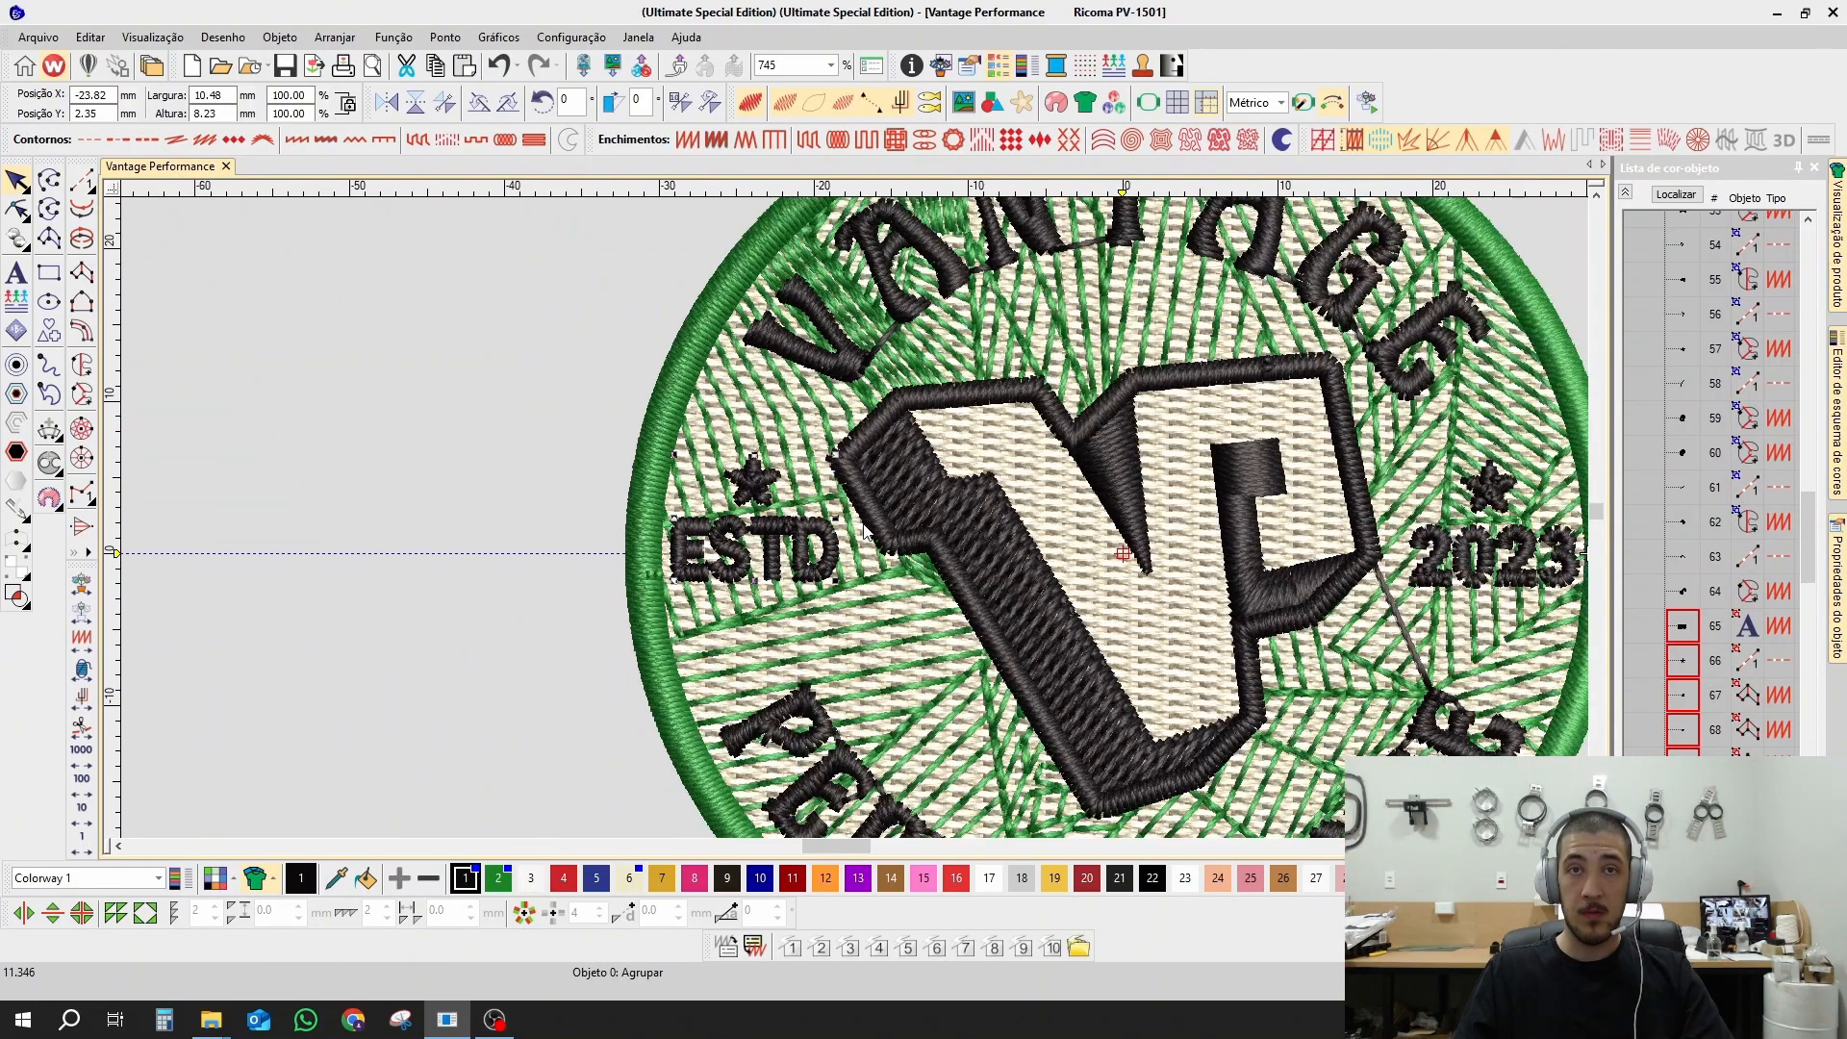
left_click(1475, 493)
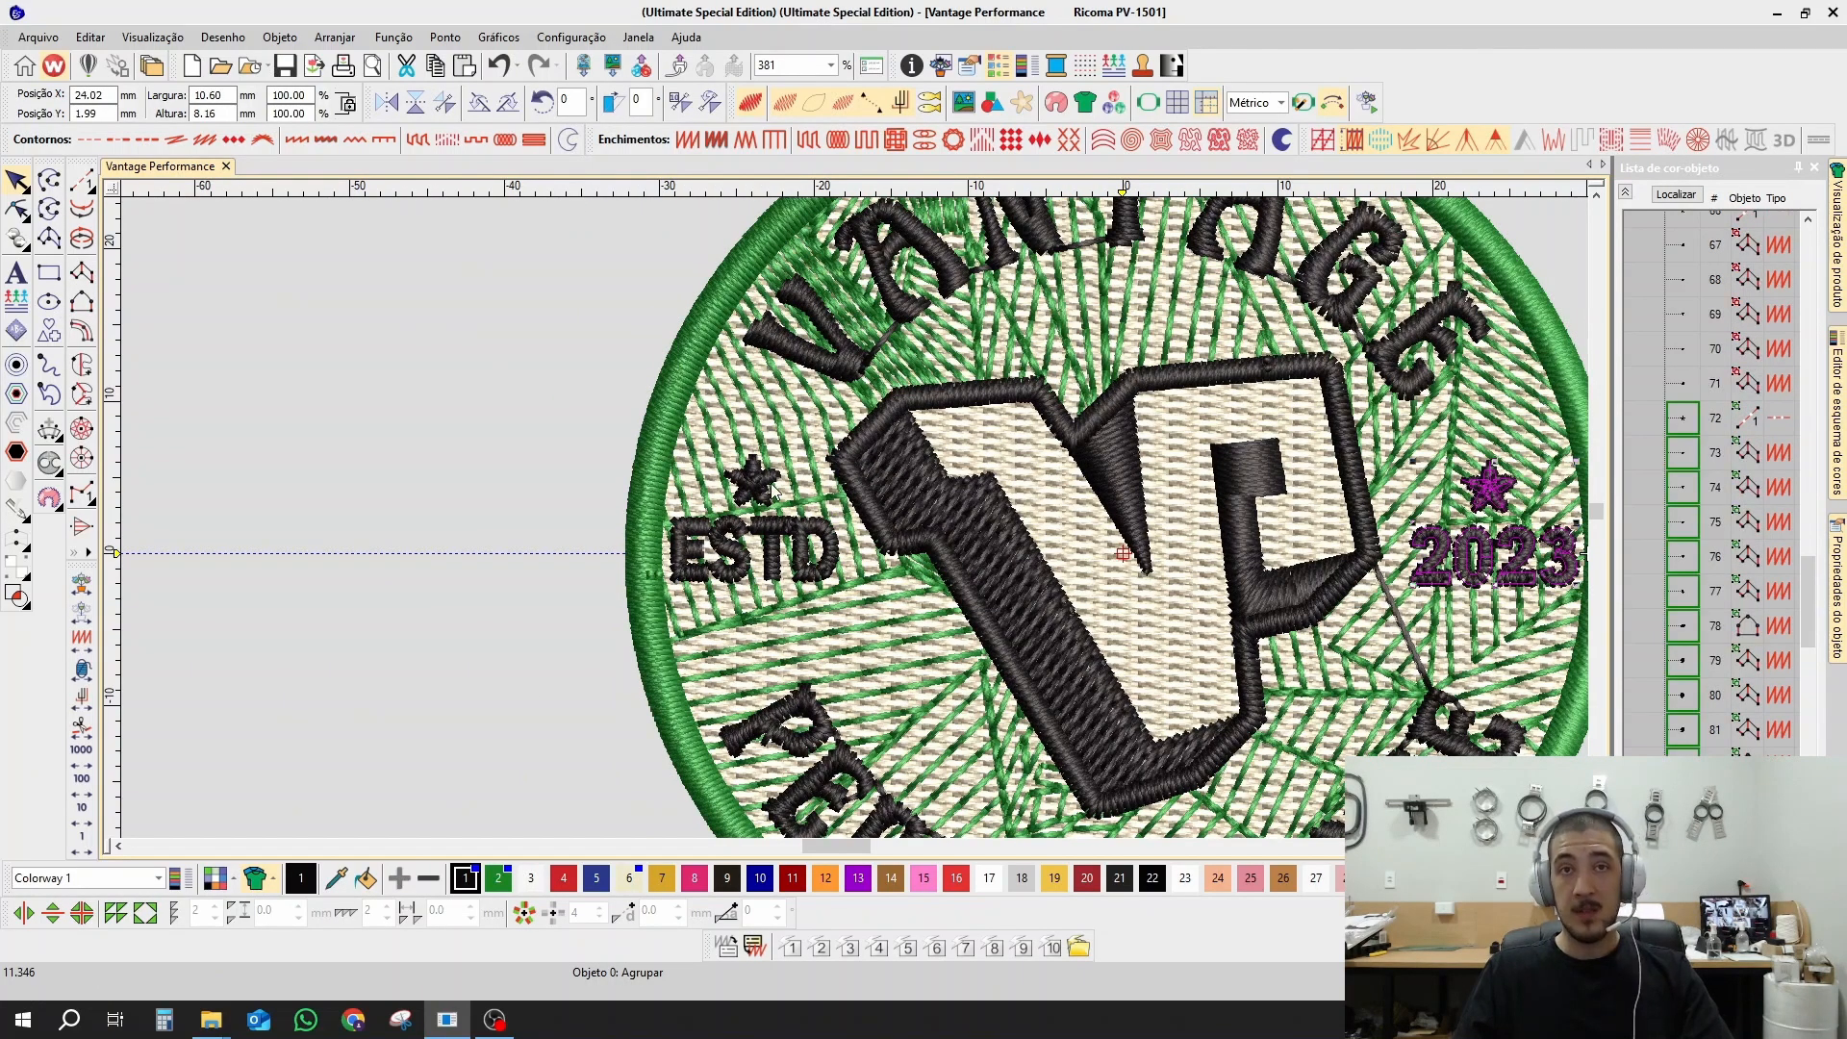
left_click(428, 435)
scroll(1080, 610, "down", 1)
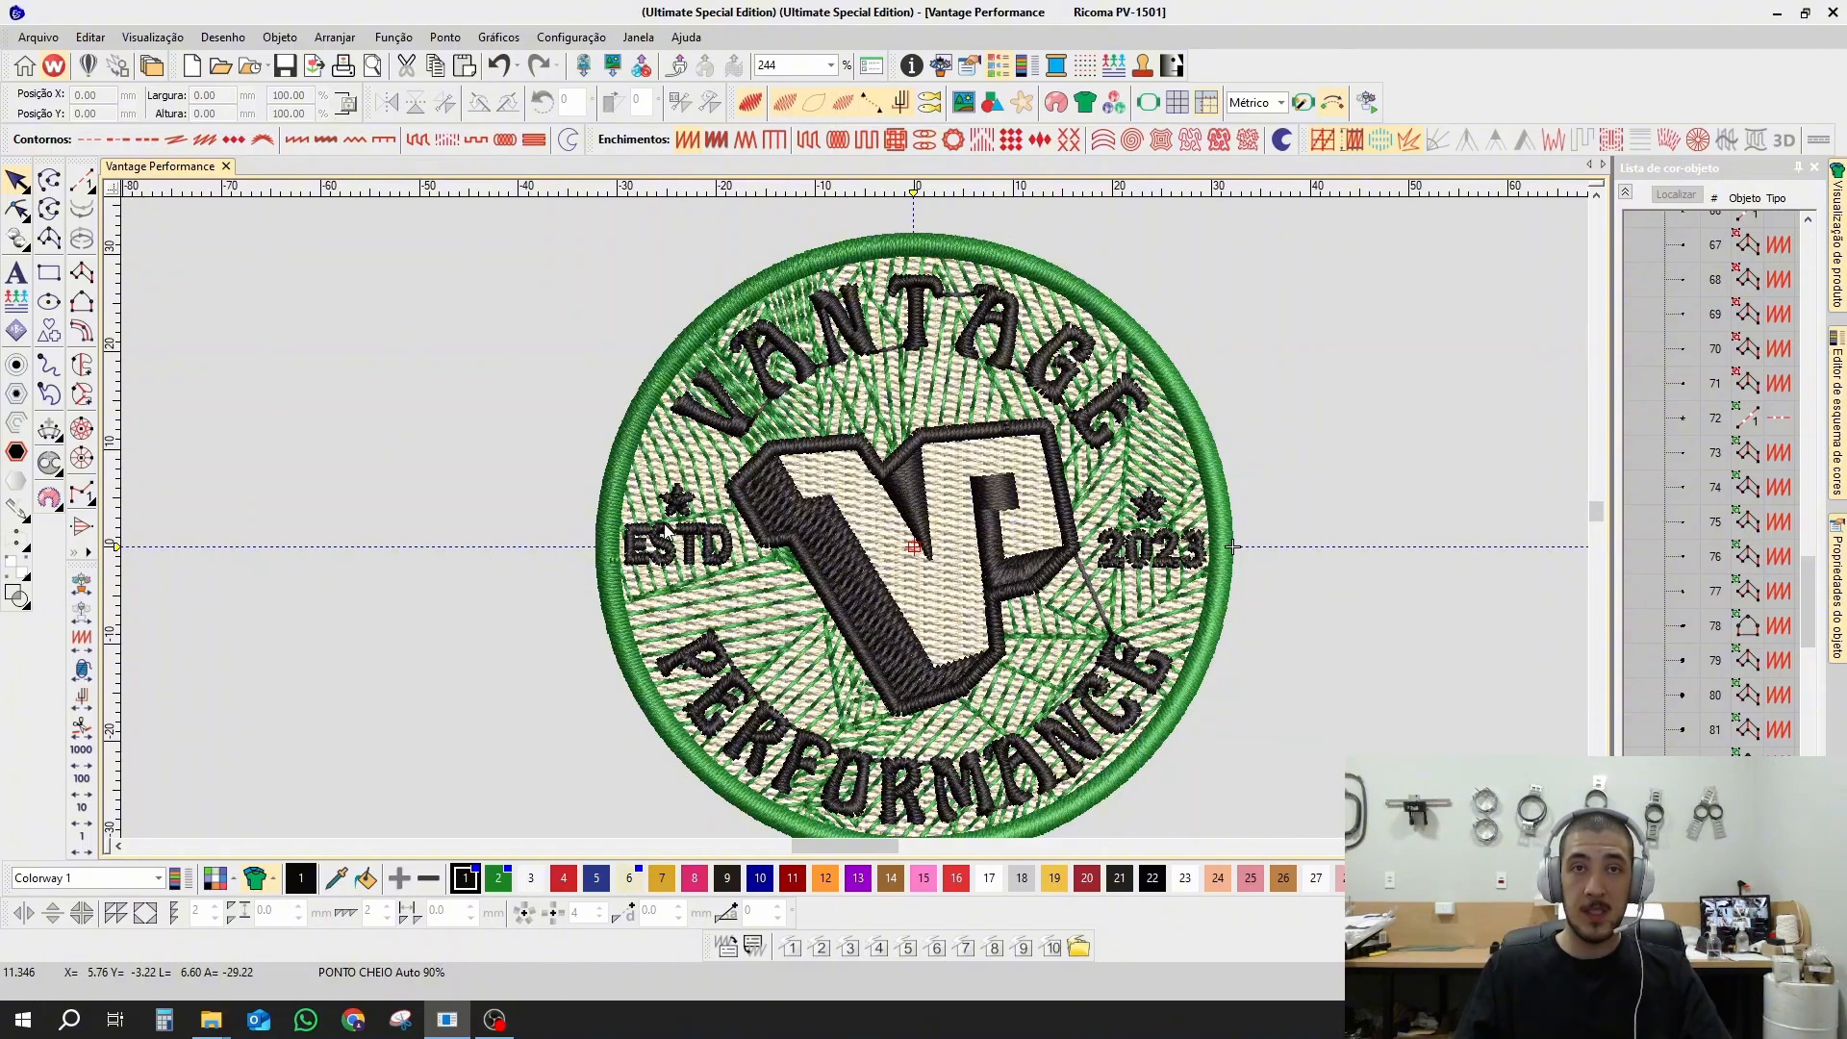
Step: Isolate the beige circular background fill by hiding all the other objects of the Vantage Performance badge
scroll(1668, 508, "up", 15)
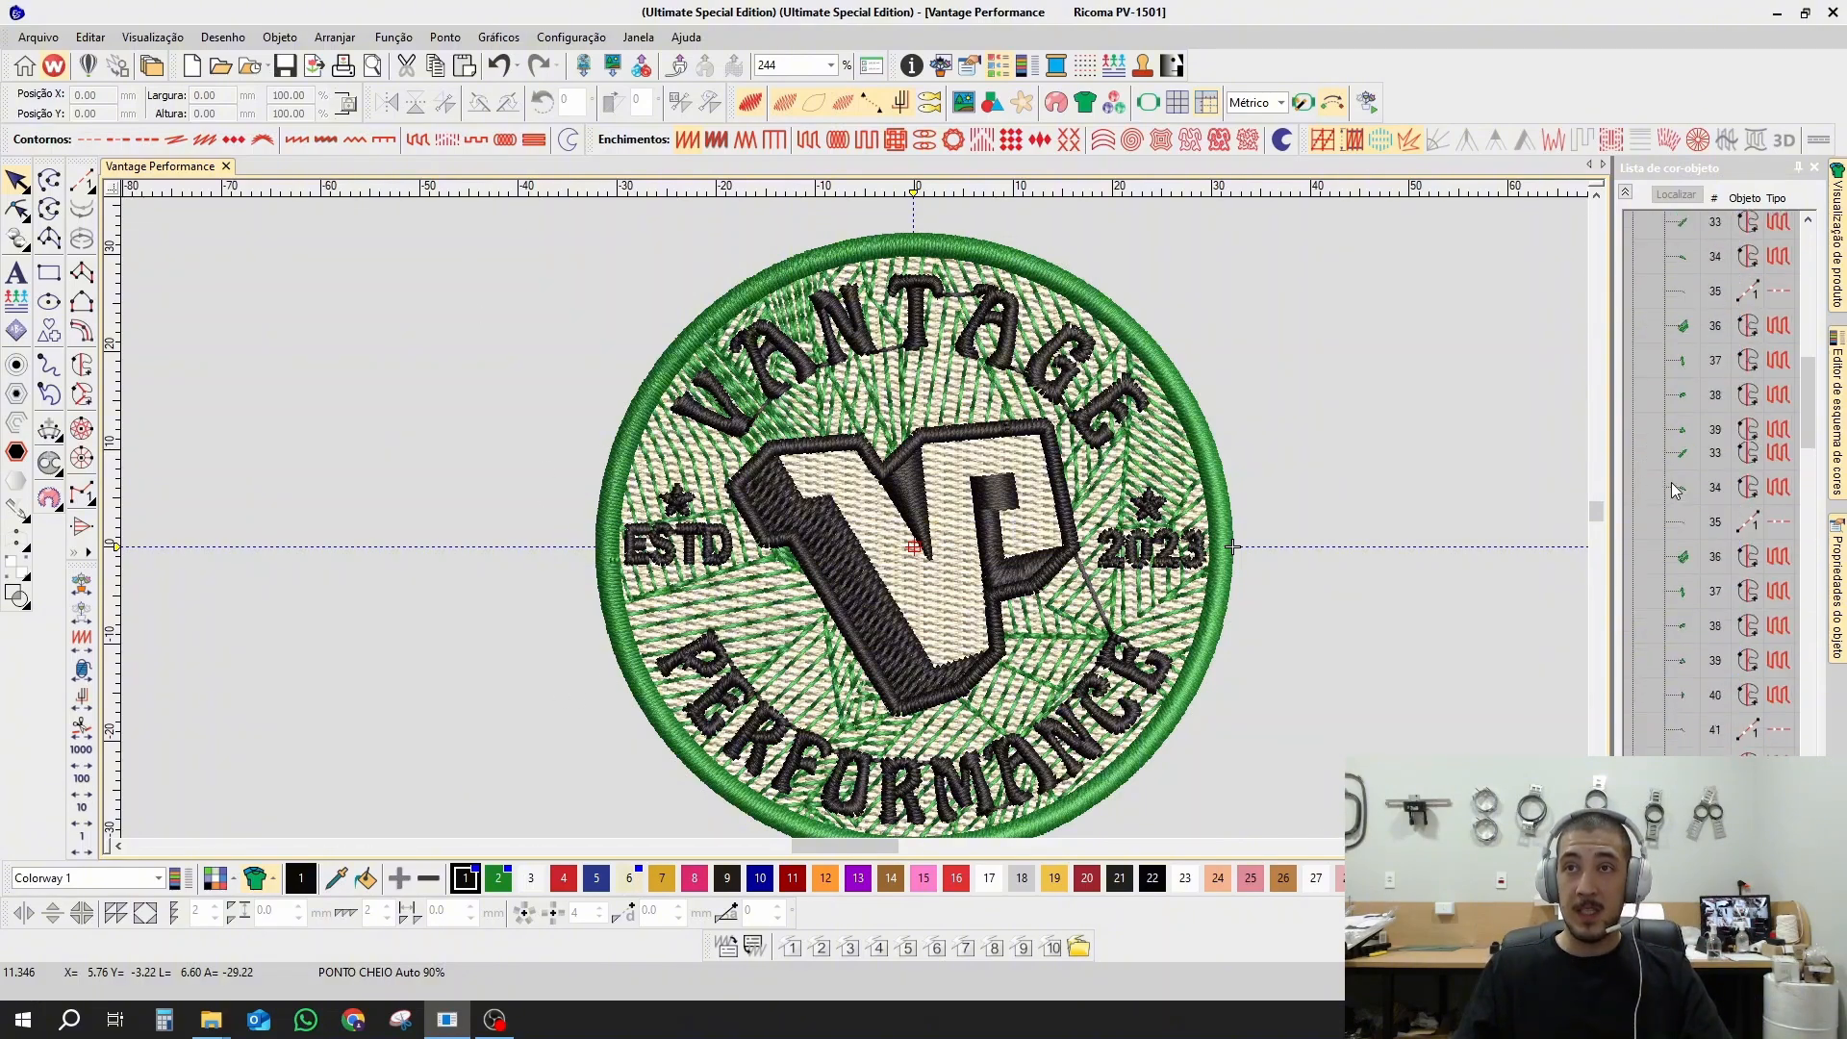
right_click(1683, 284)
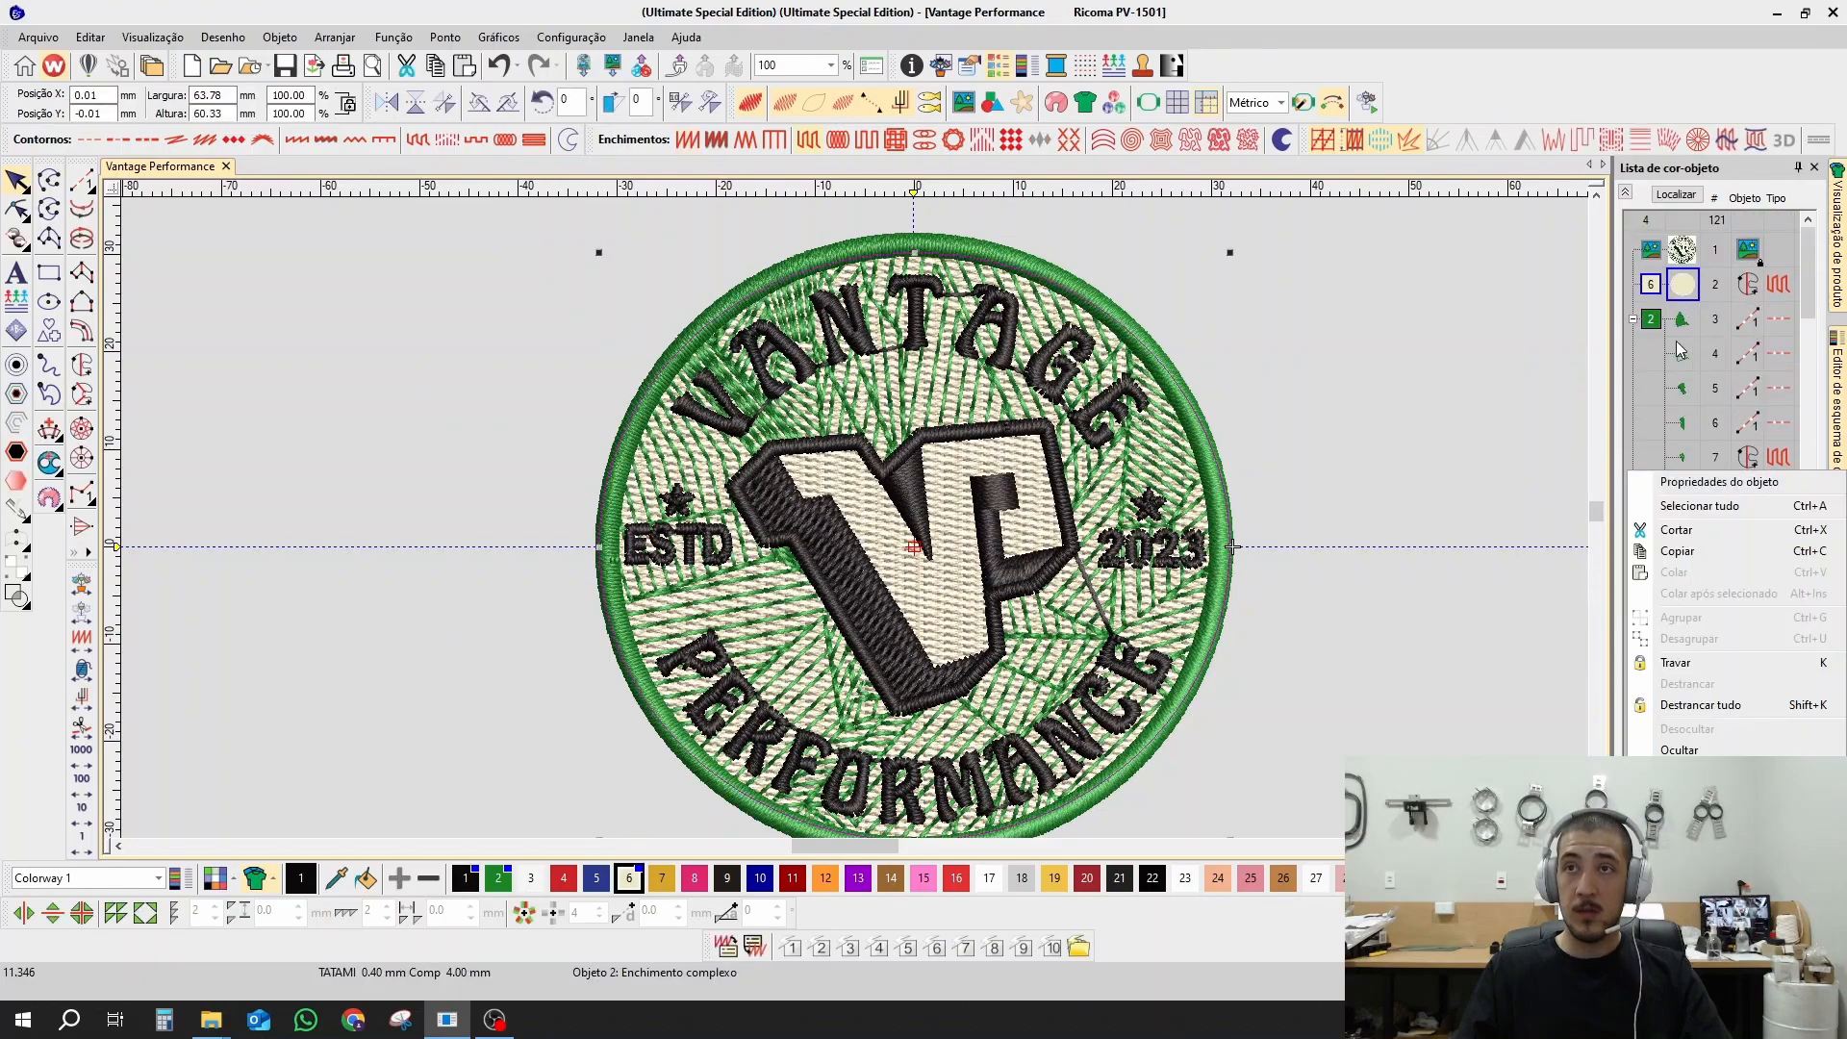
left_click(1674, 705)
Step: Put the beige background fill in reshape mode and turn off the stitch display to examine its outline points
key("h")
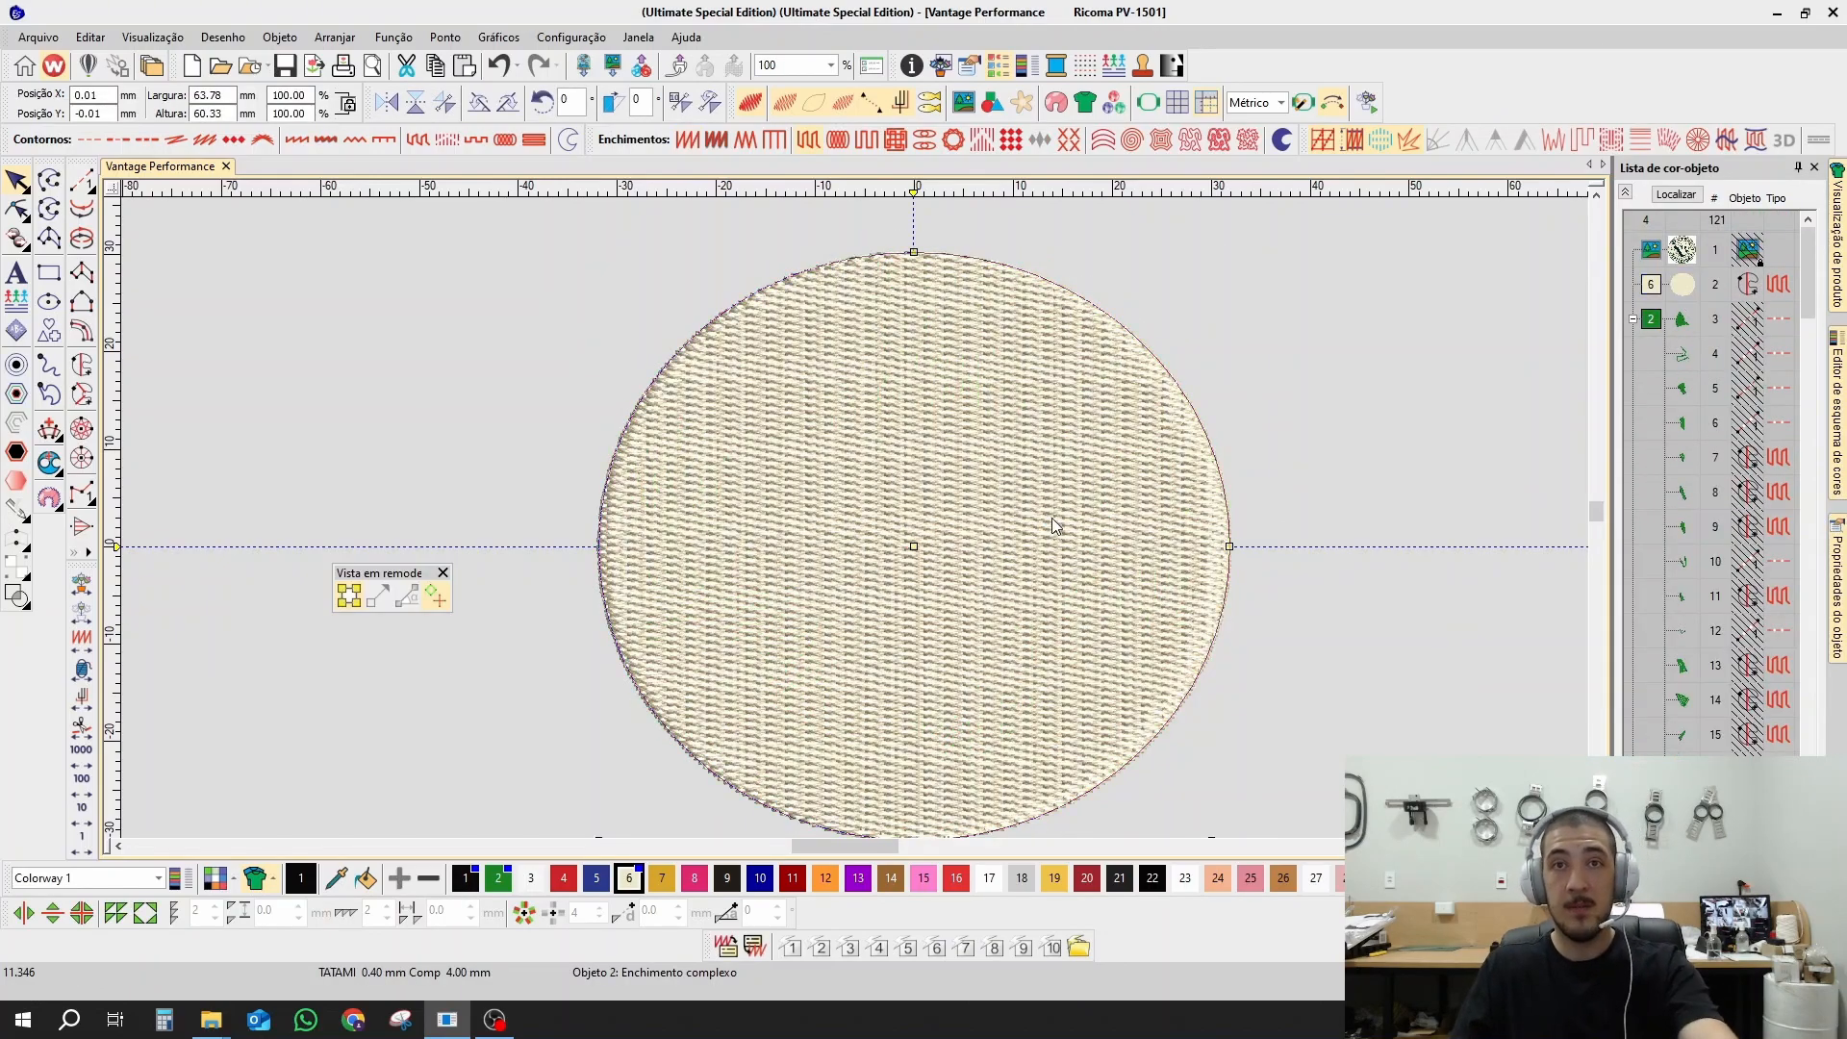
scroll(852, 518, "down", 2)
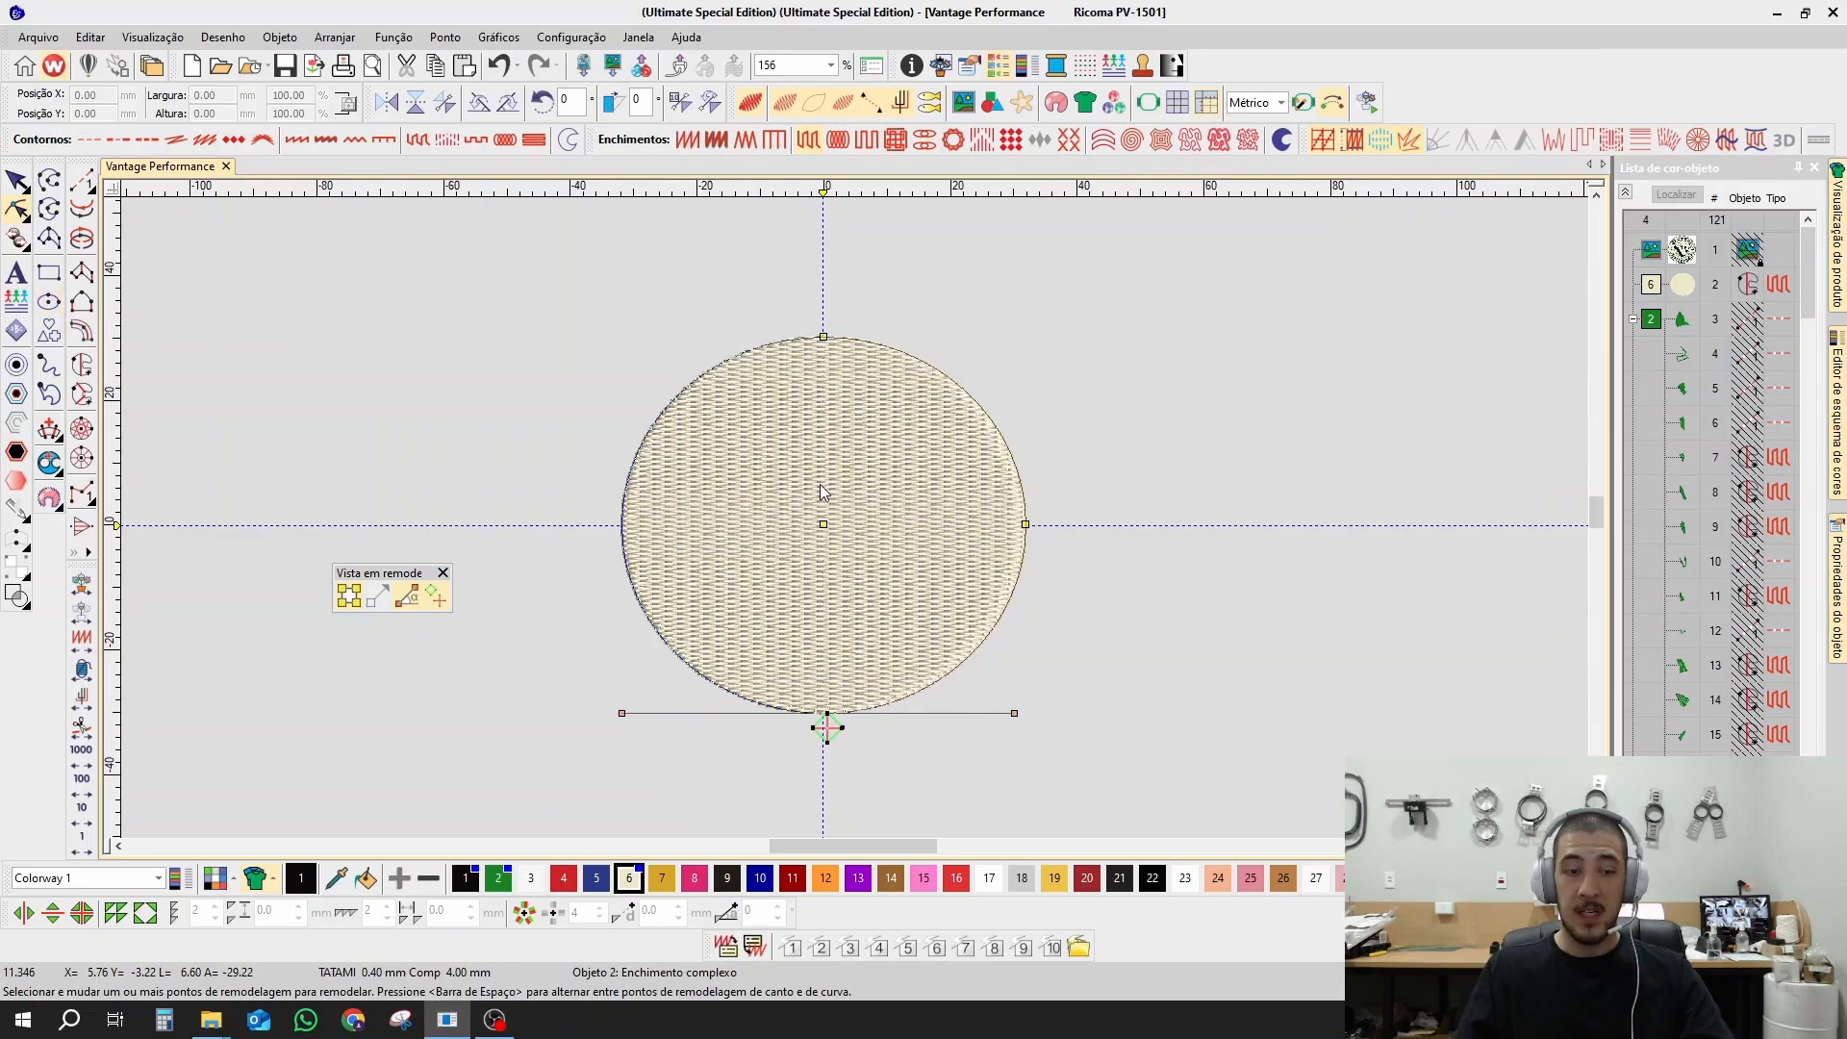
key("s")
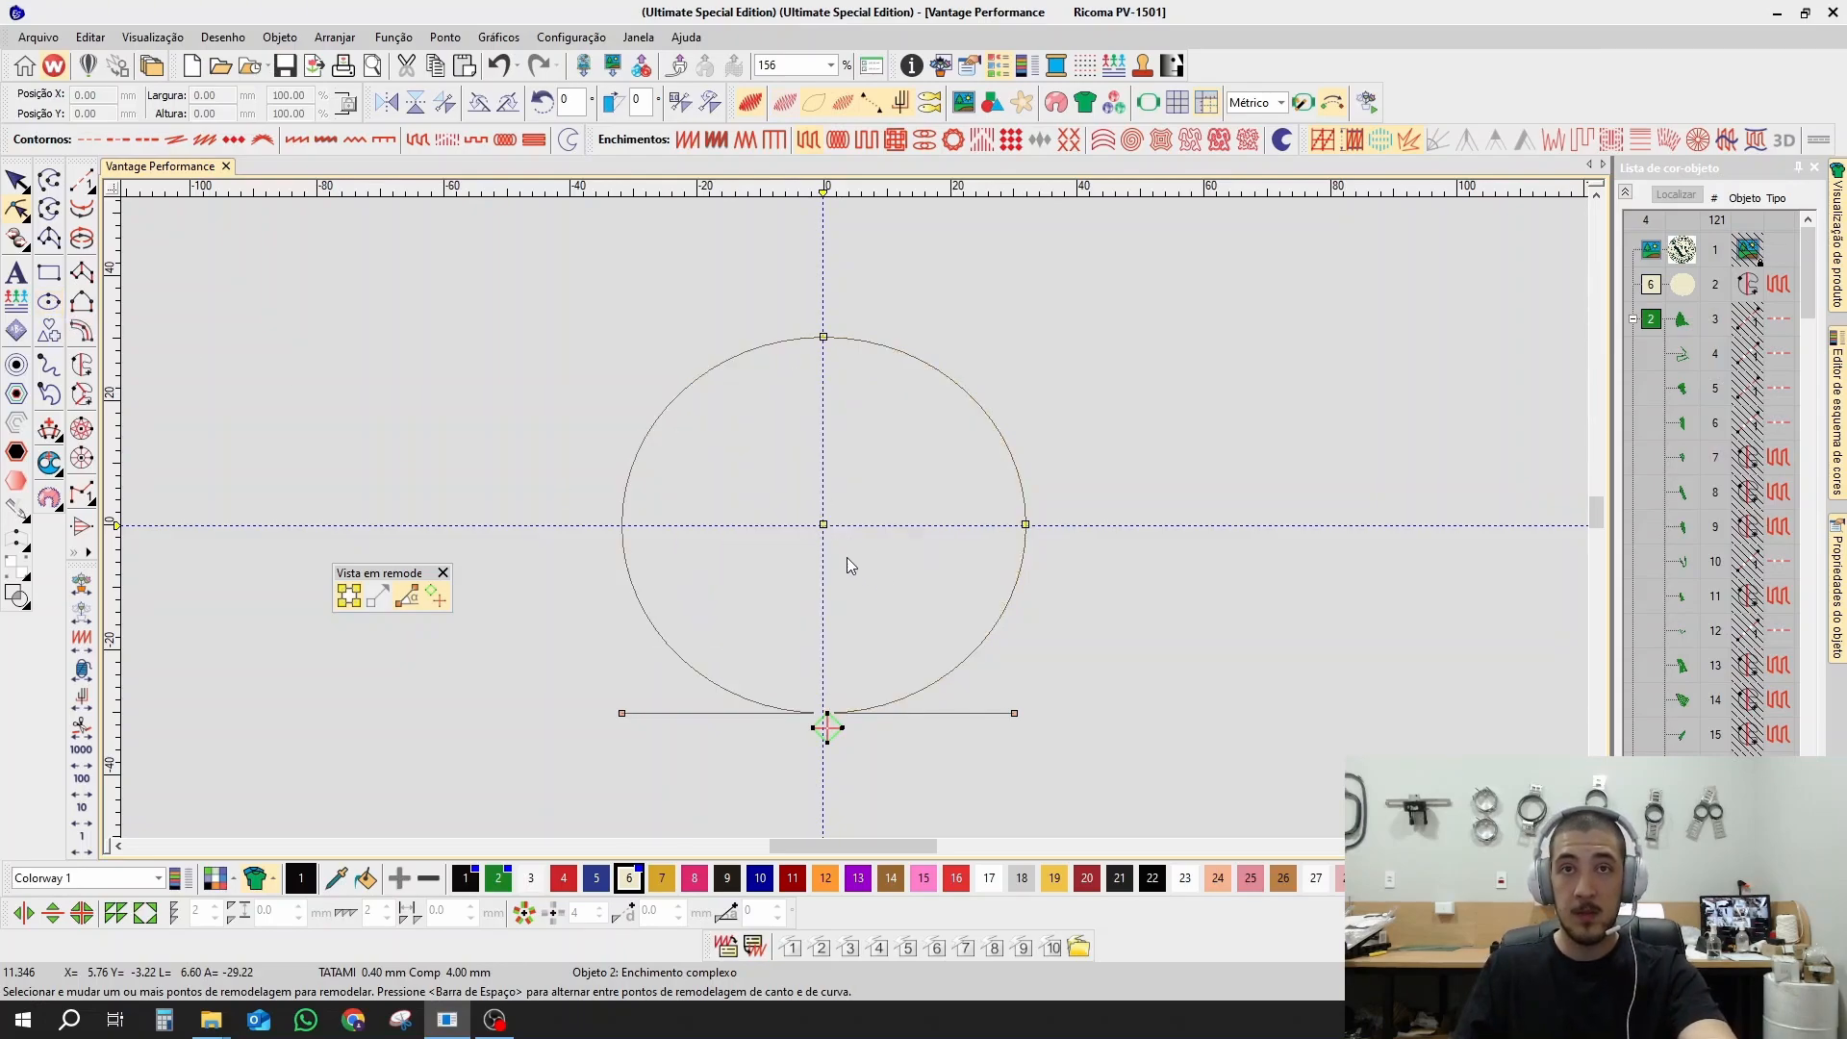
Step: Turn the stitch display back on and stretch the beige circular fill wider and taller by moving its outline points
key("s")
left_click_drag(1025, 525, 1156, 528)
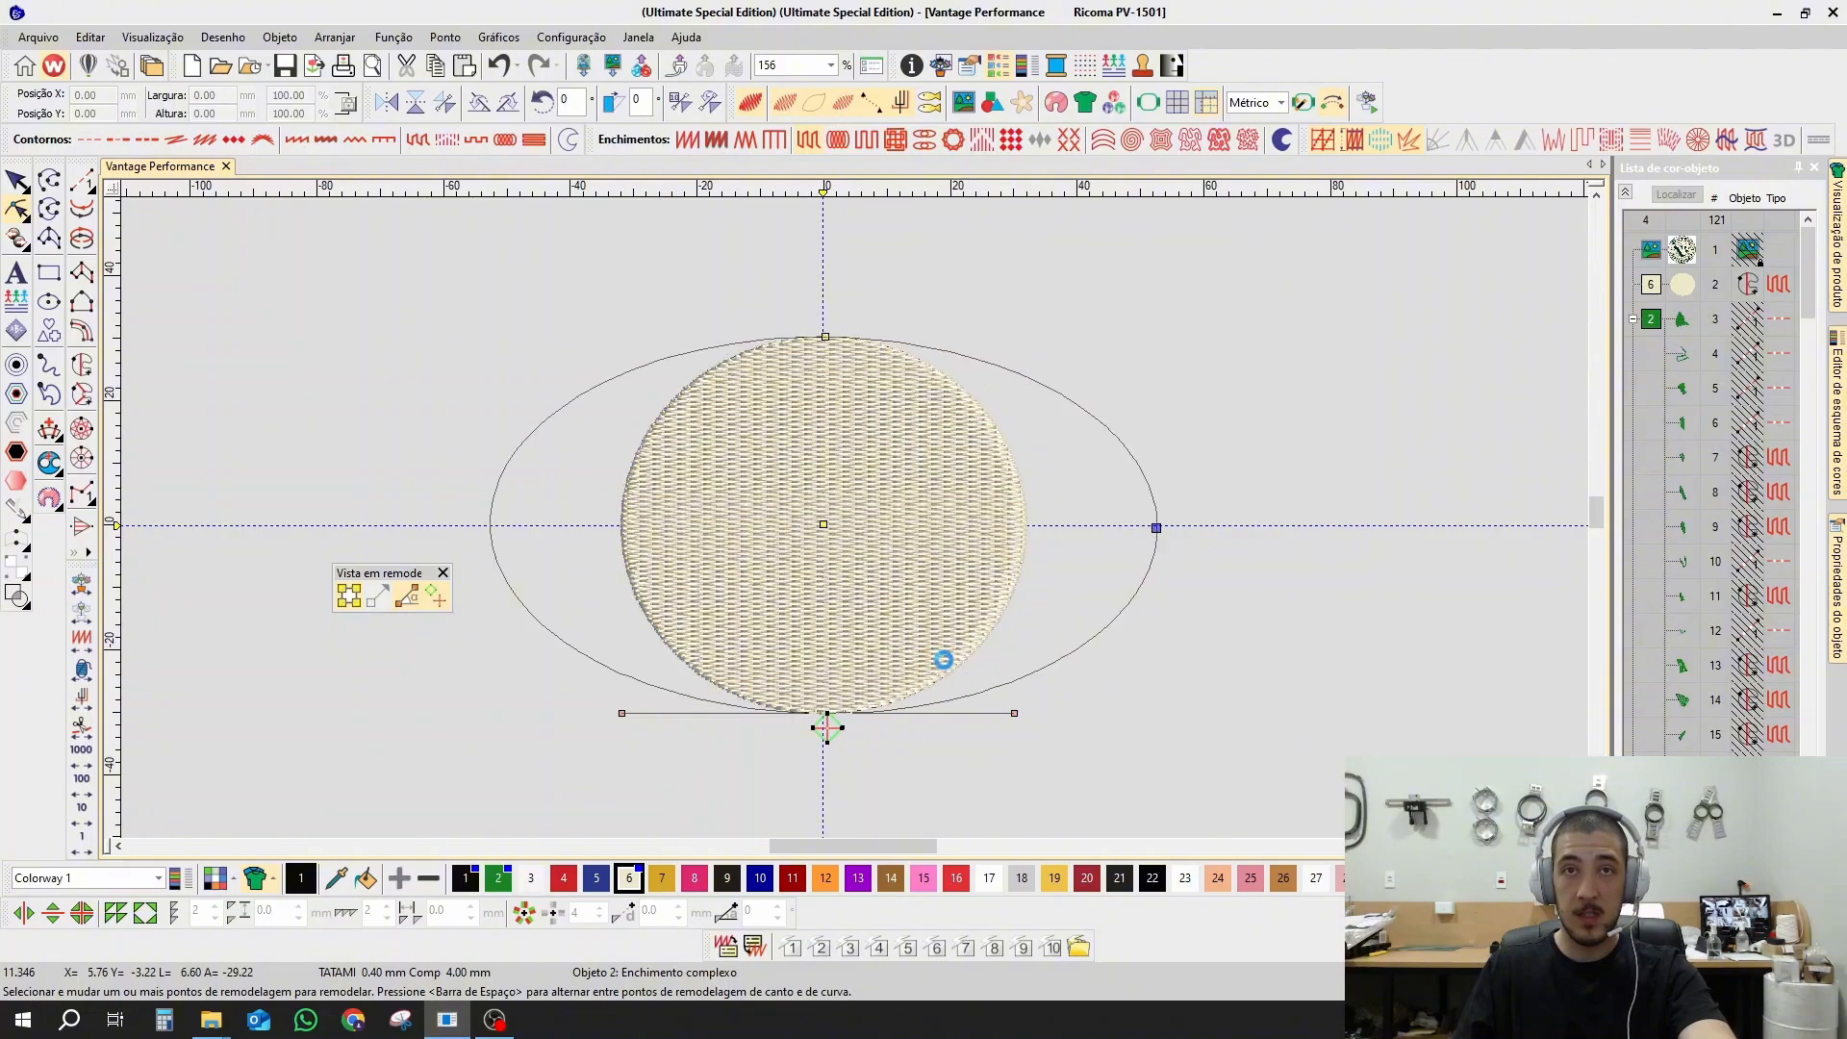
left_click_drag(824, 339, 825, 248)
Step: Undo both outline stretches of the beige fill and leave reshape mode
left_click(501, 65)
left_click(501, 65)
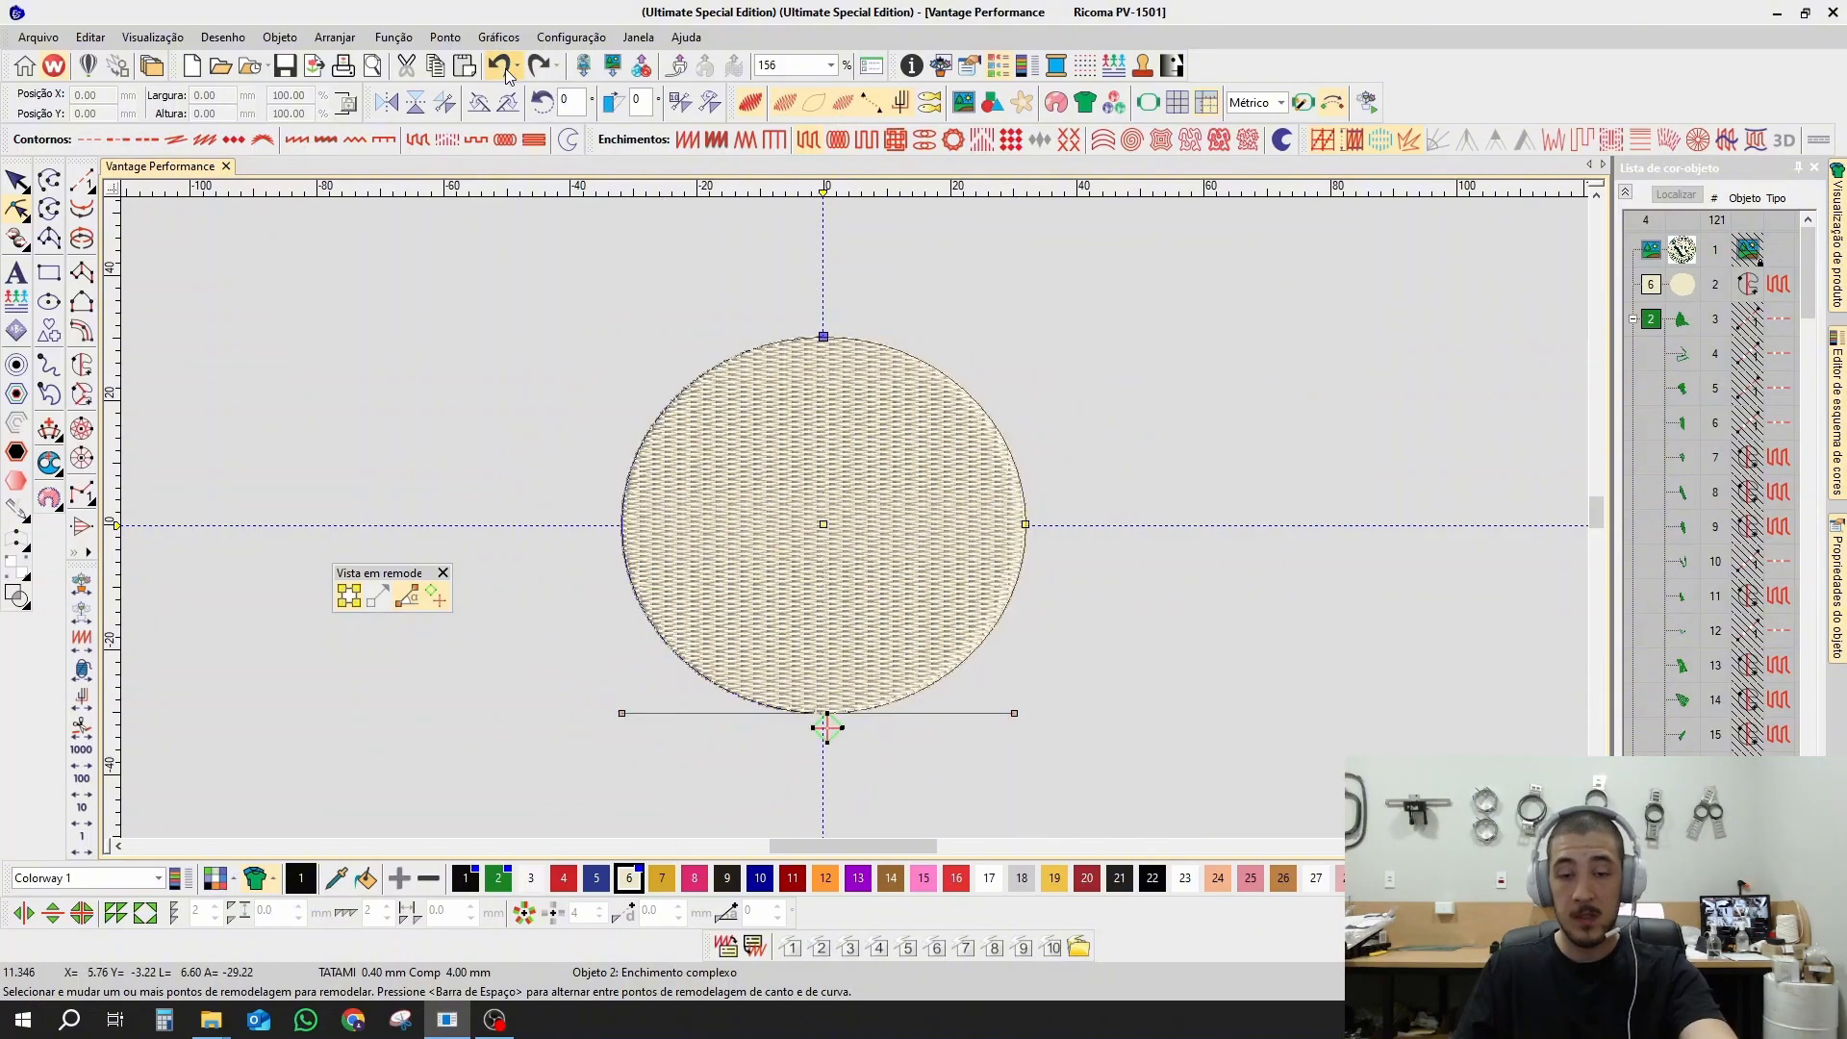
key("Escape")
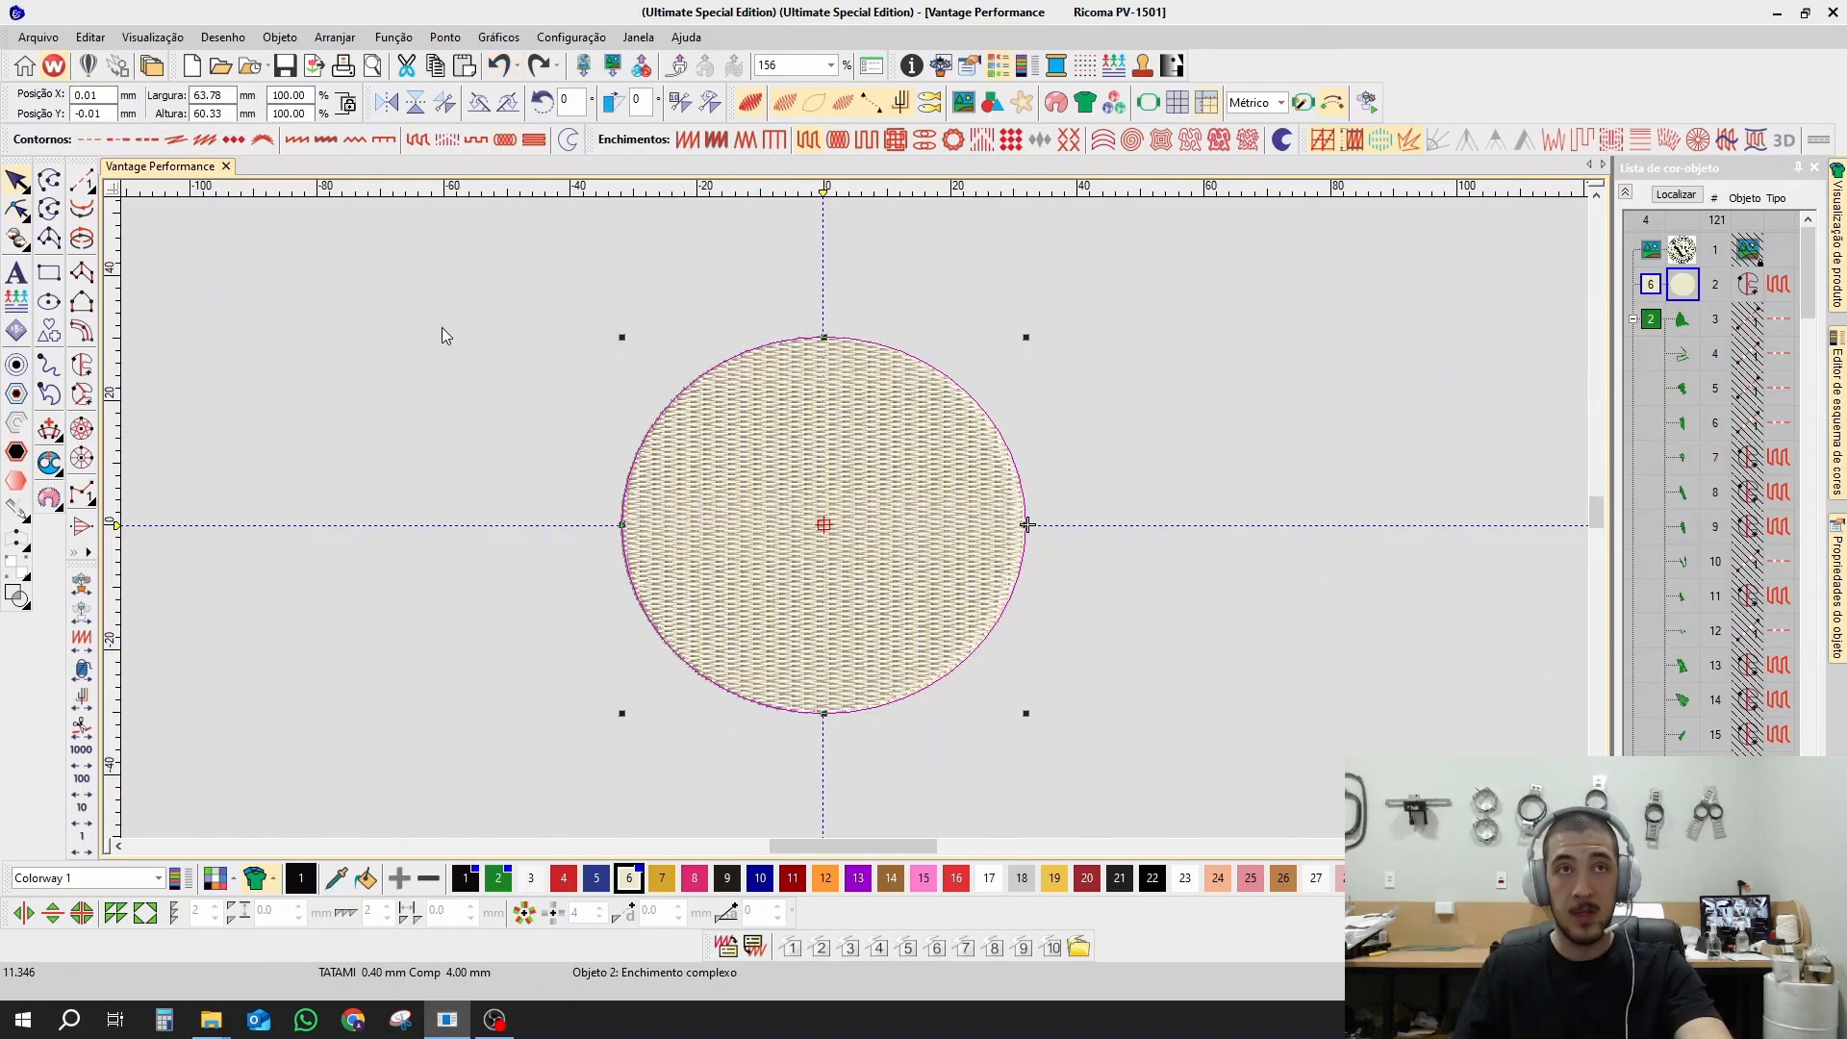
Step: Try resizing the beige circular fill proportionally to a width of 70 mm, undo the resize and deselect the fill
double_click(209, 96)
type("70")
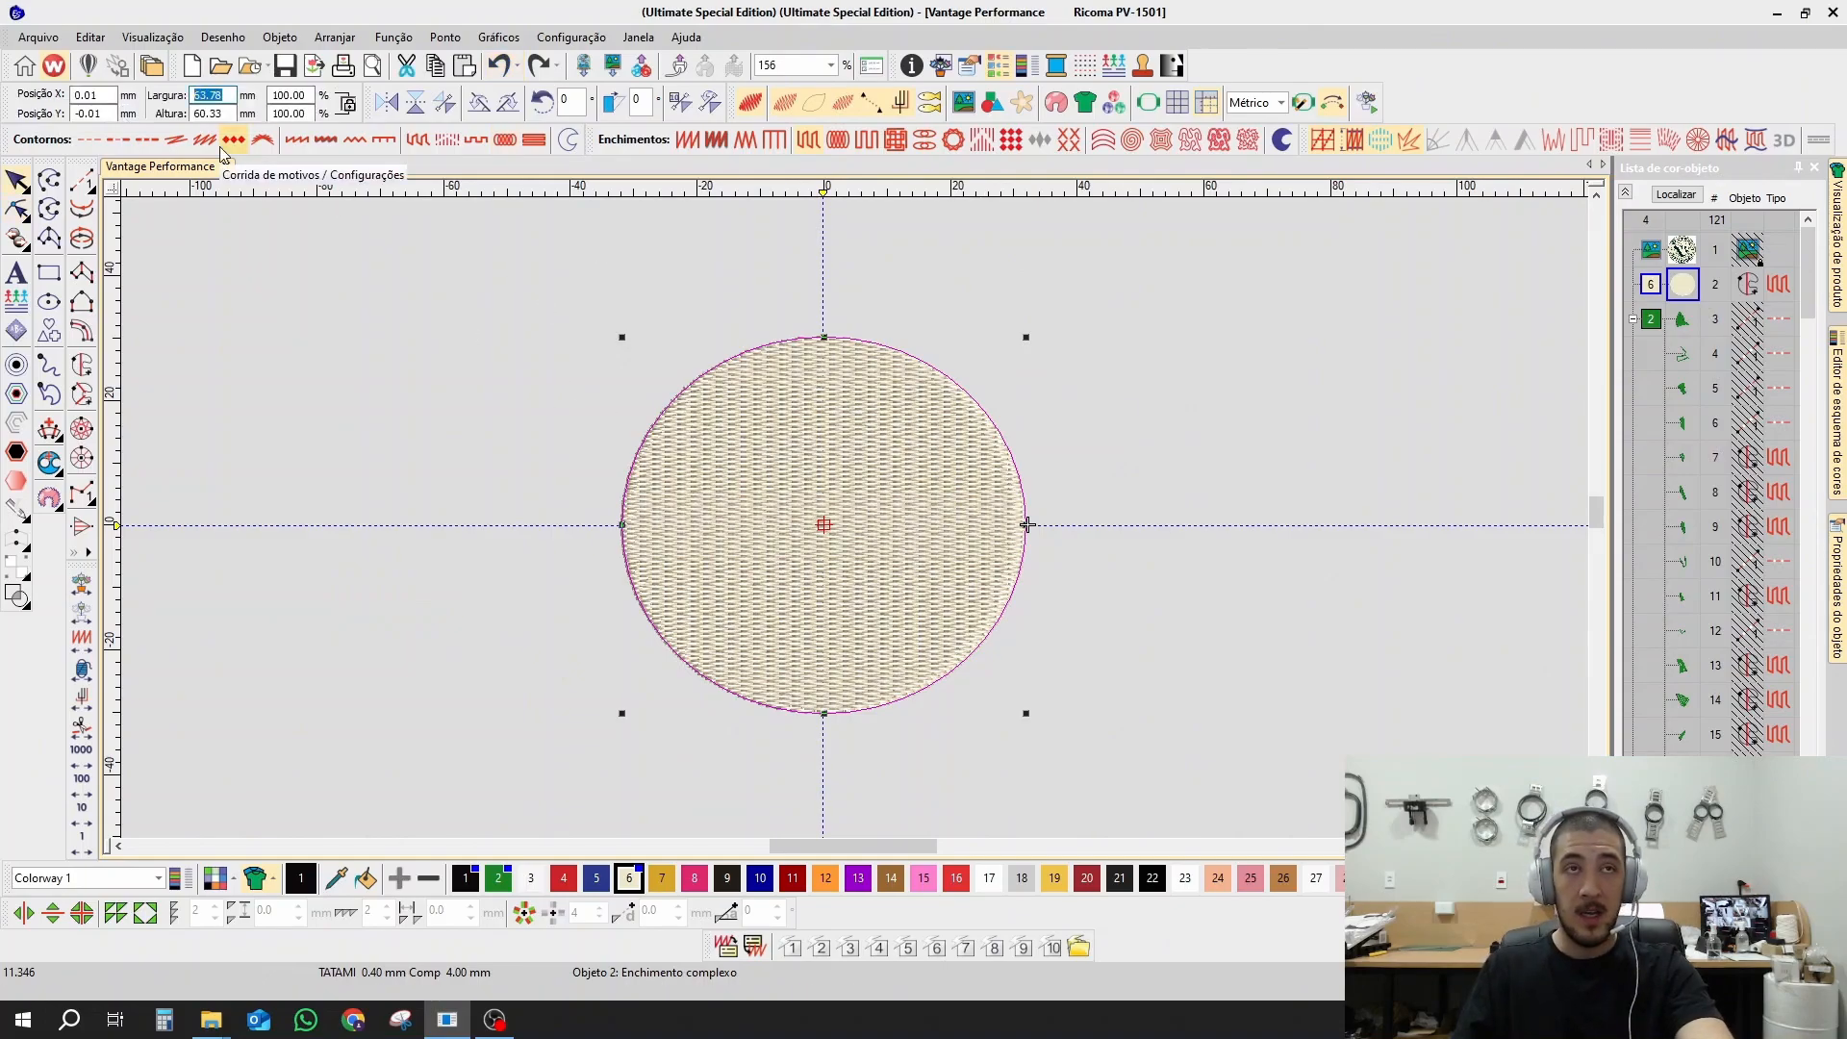
key("Return")
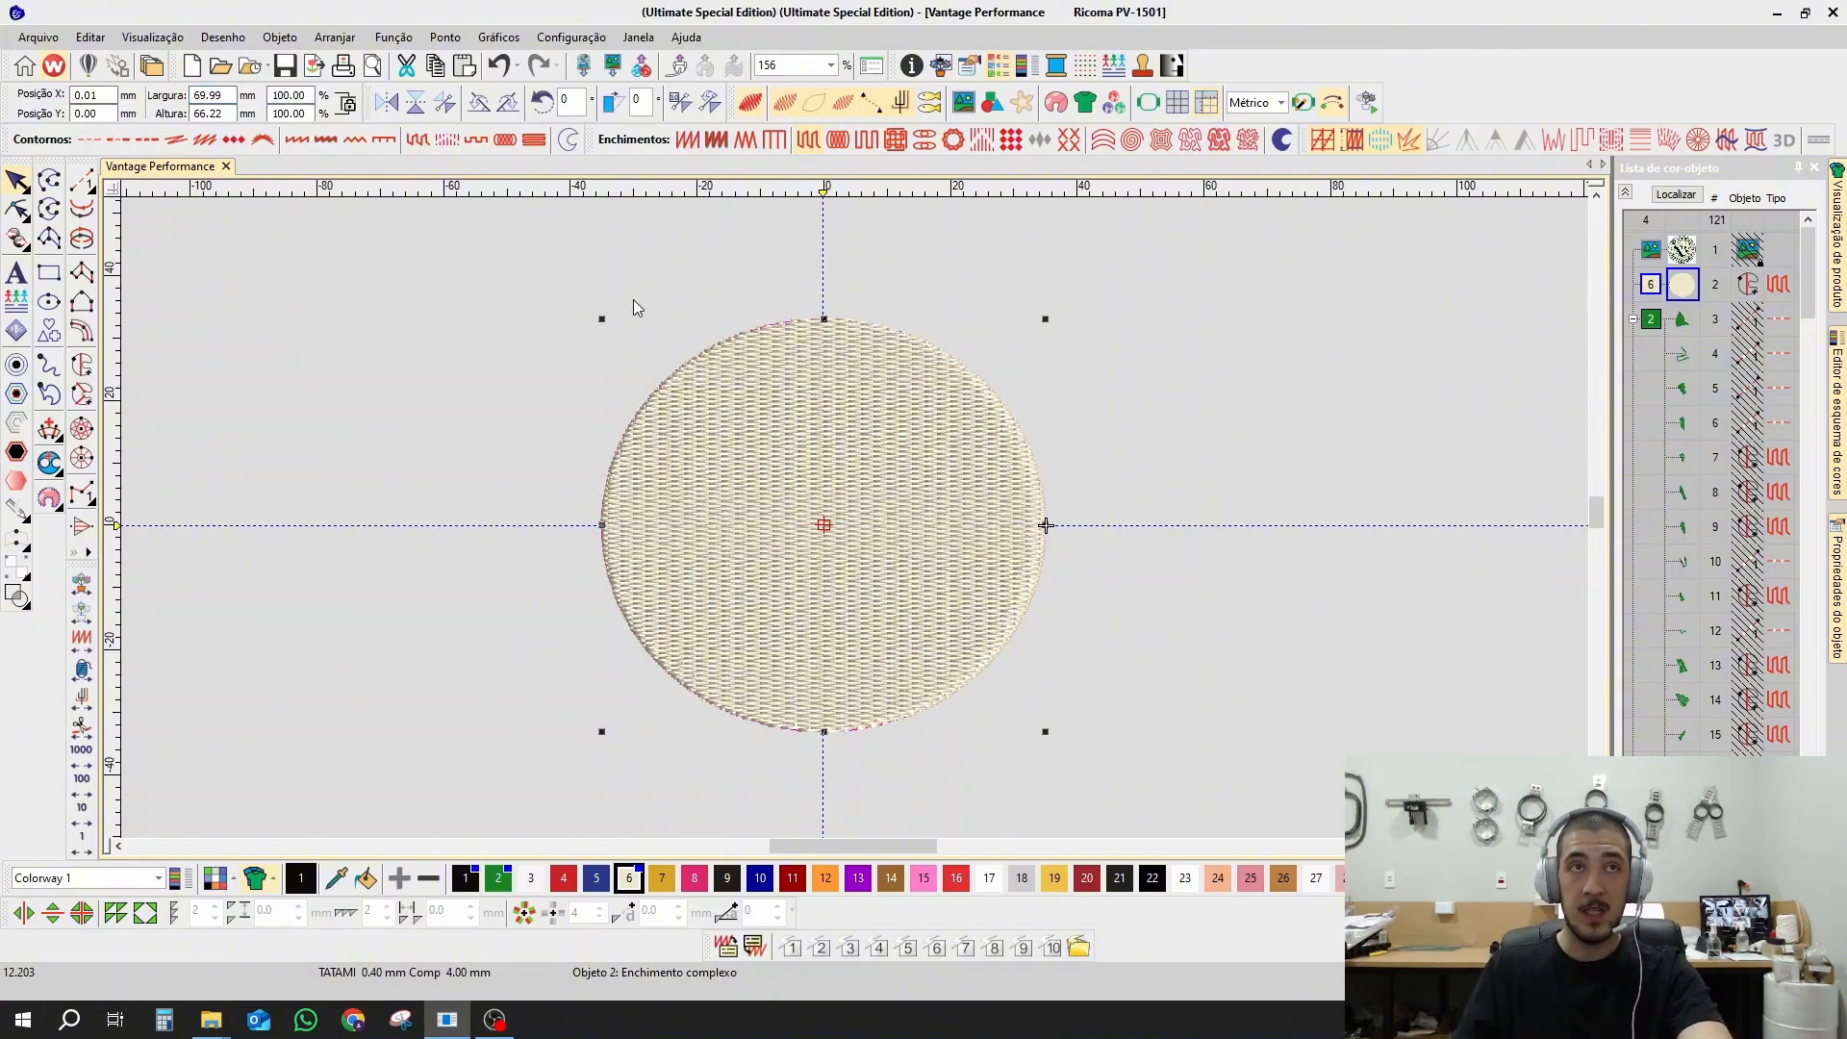
left_click(498, 65)
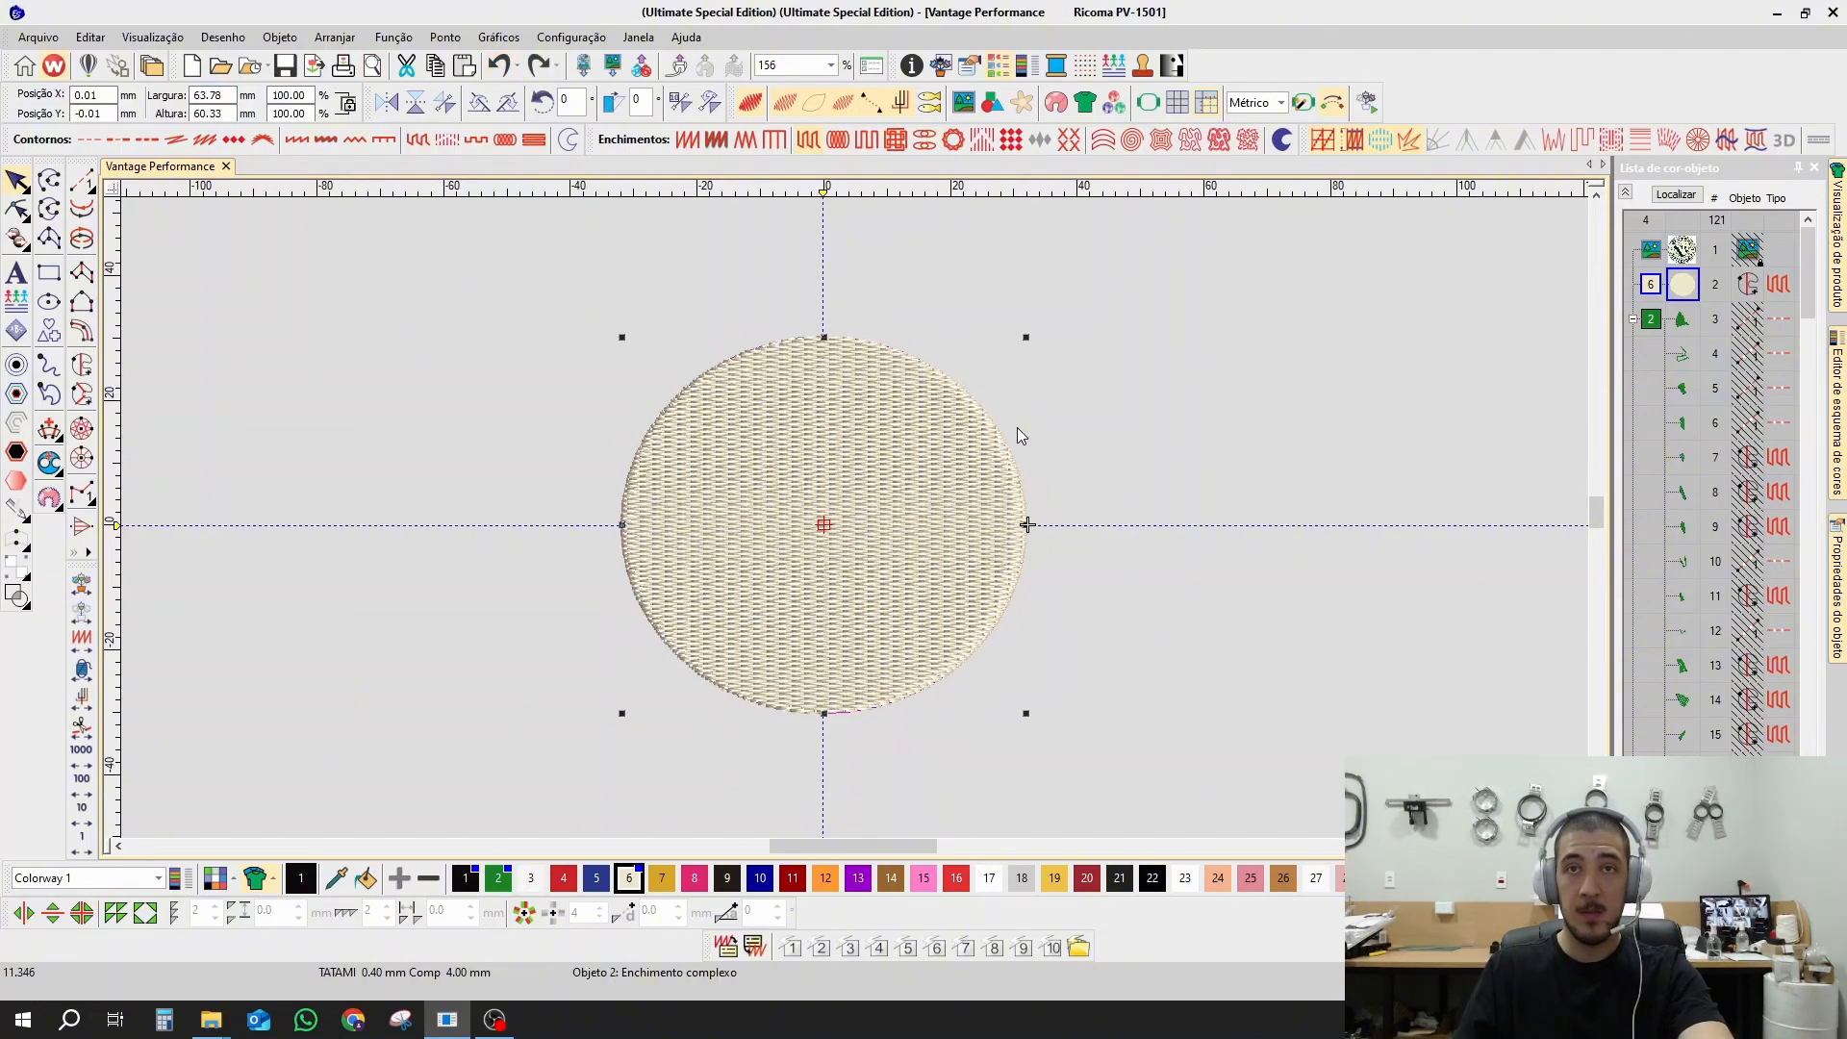
left_click(1153, 454)
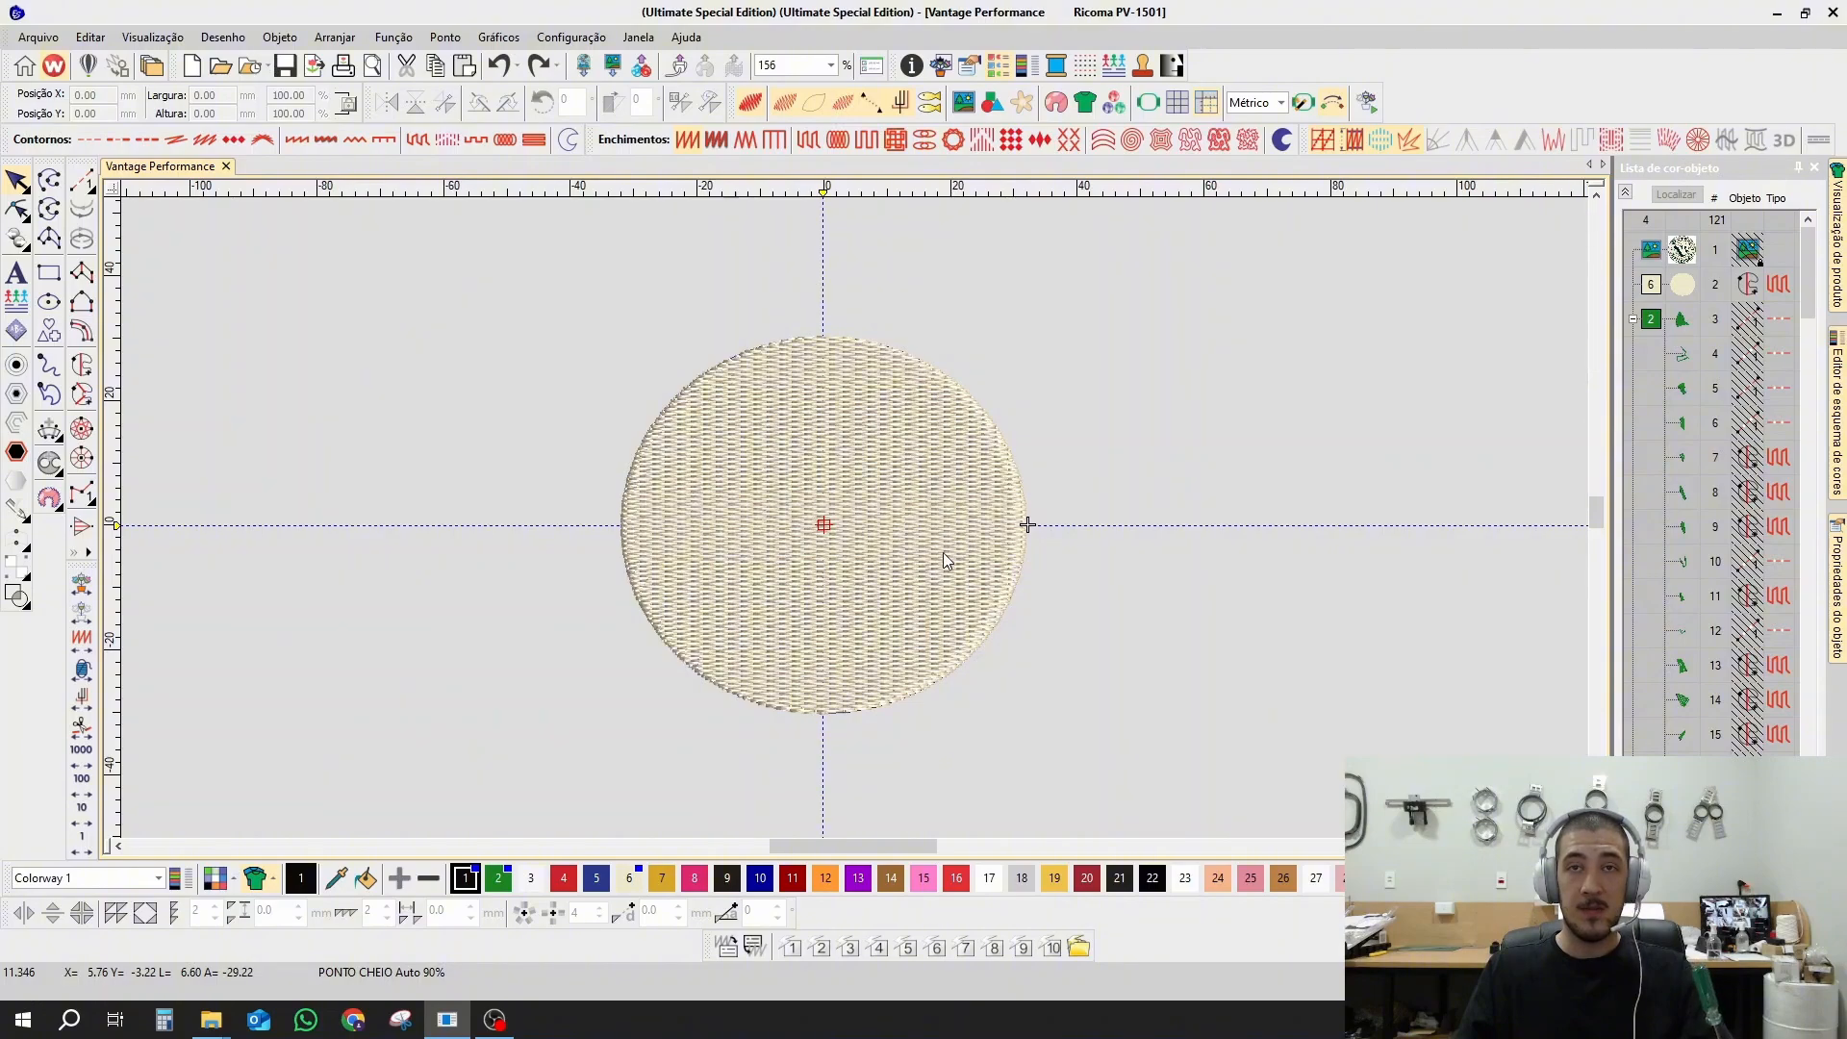
Step: Examine the object properties for fills, underlay and outlines, switching automatic spacing off and back on
left_click(1827, 547)
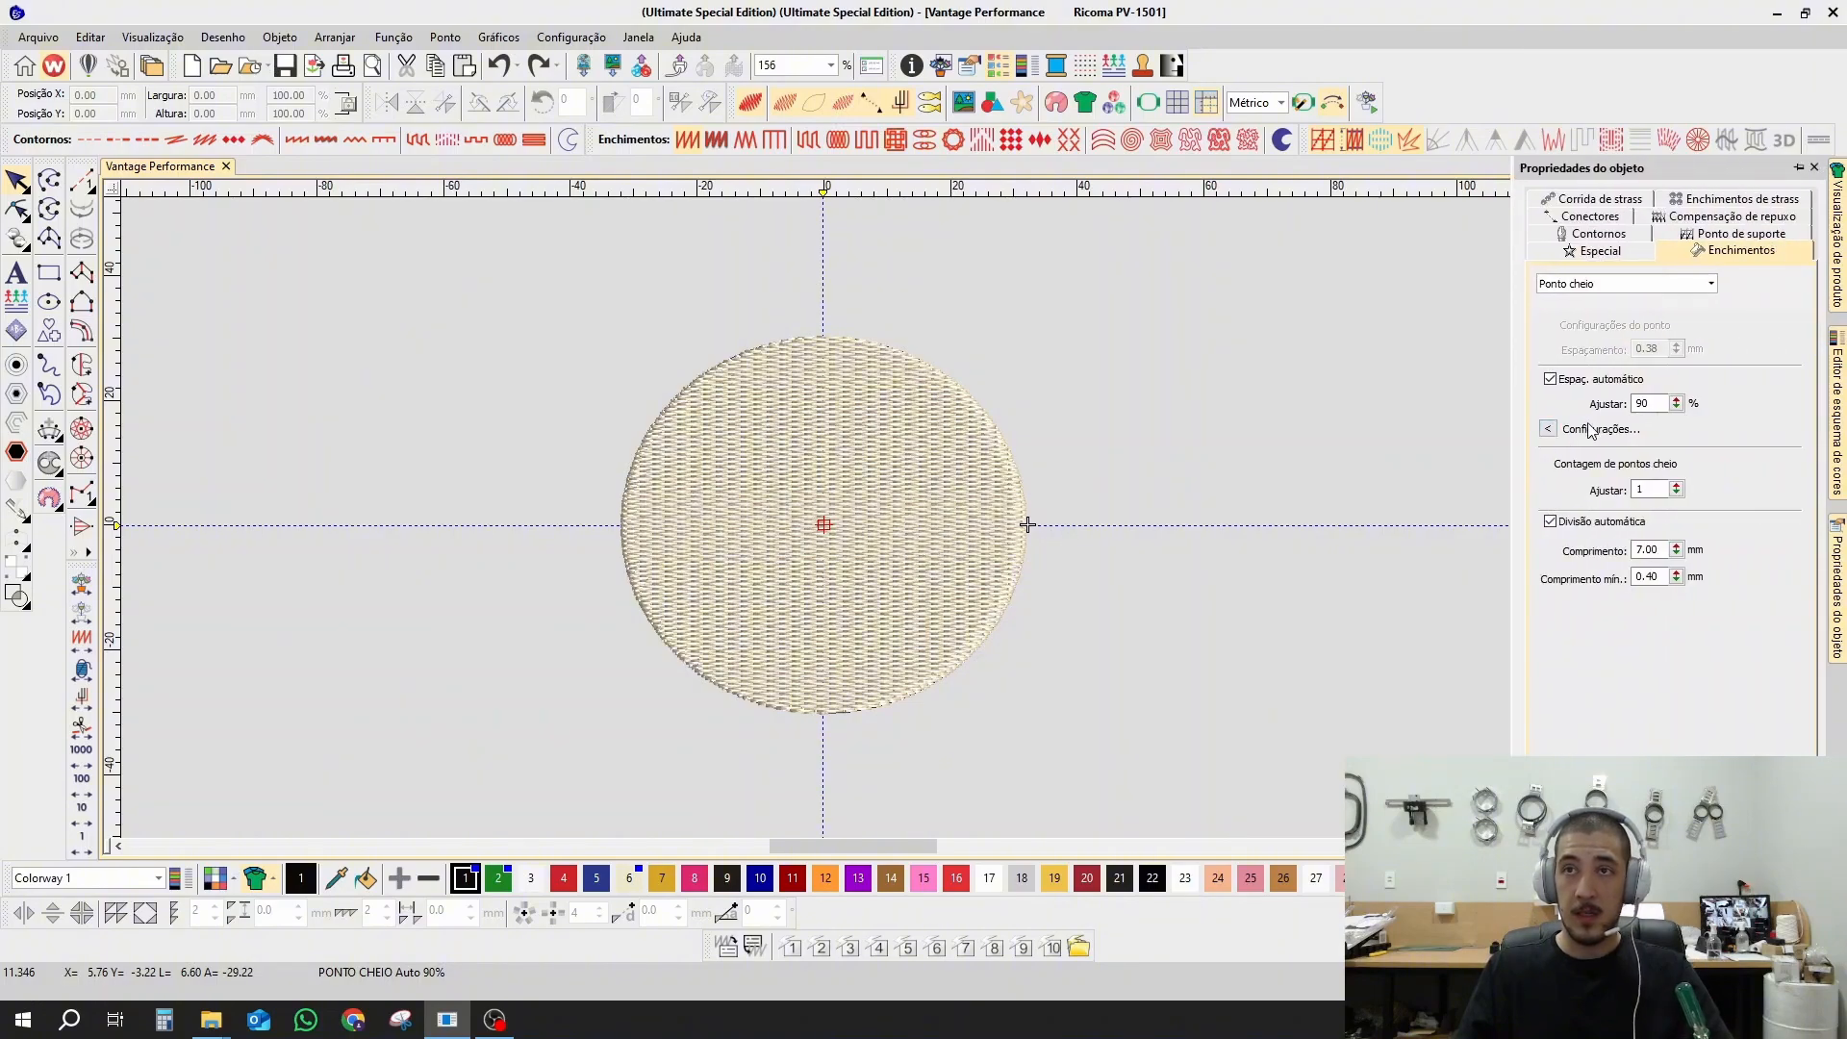
left_click(1550, 379)
left_click(1549, 379)
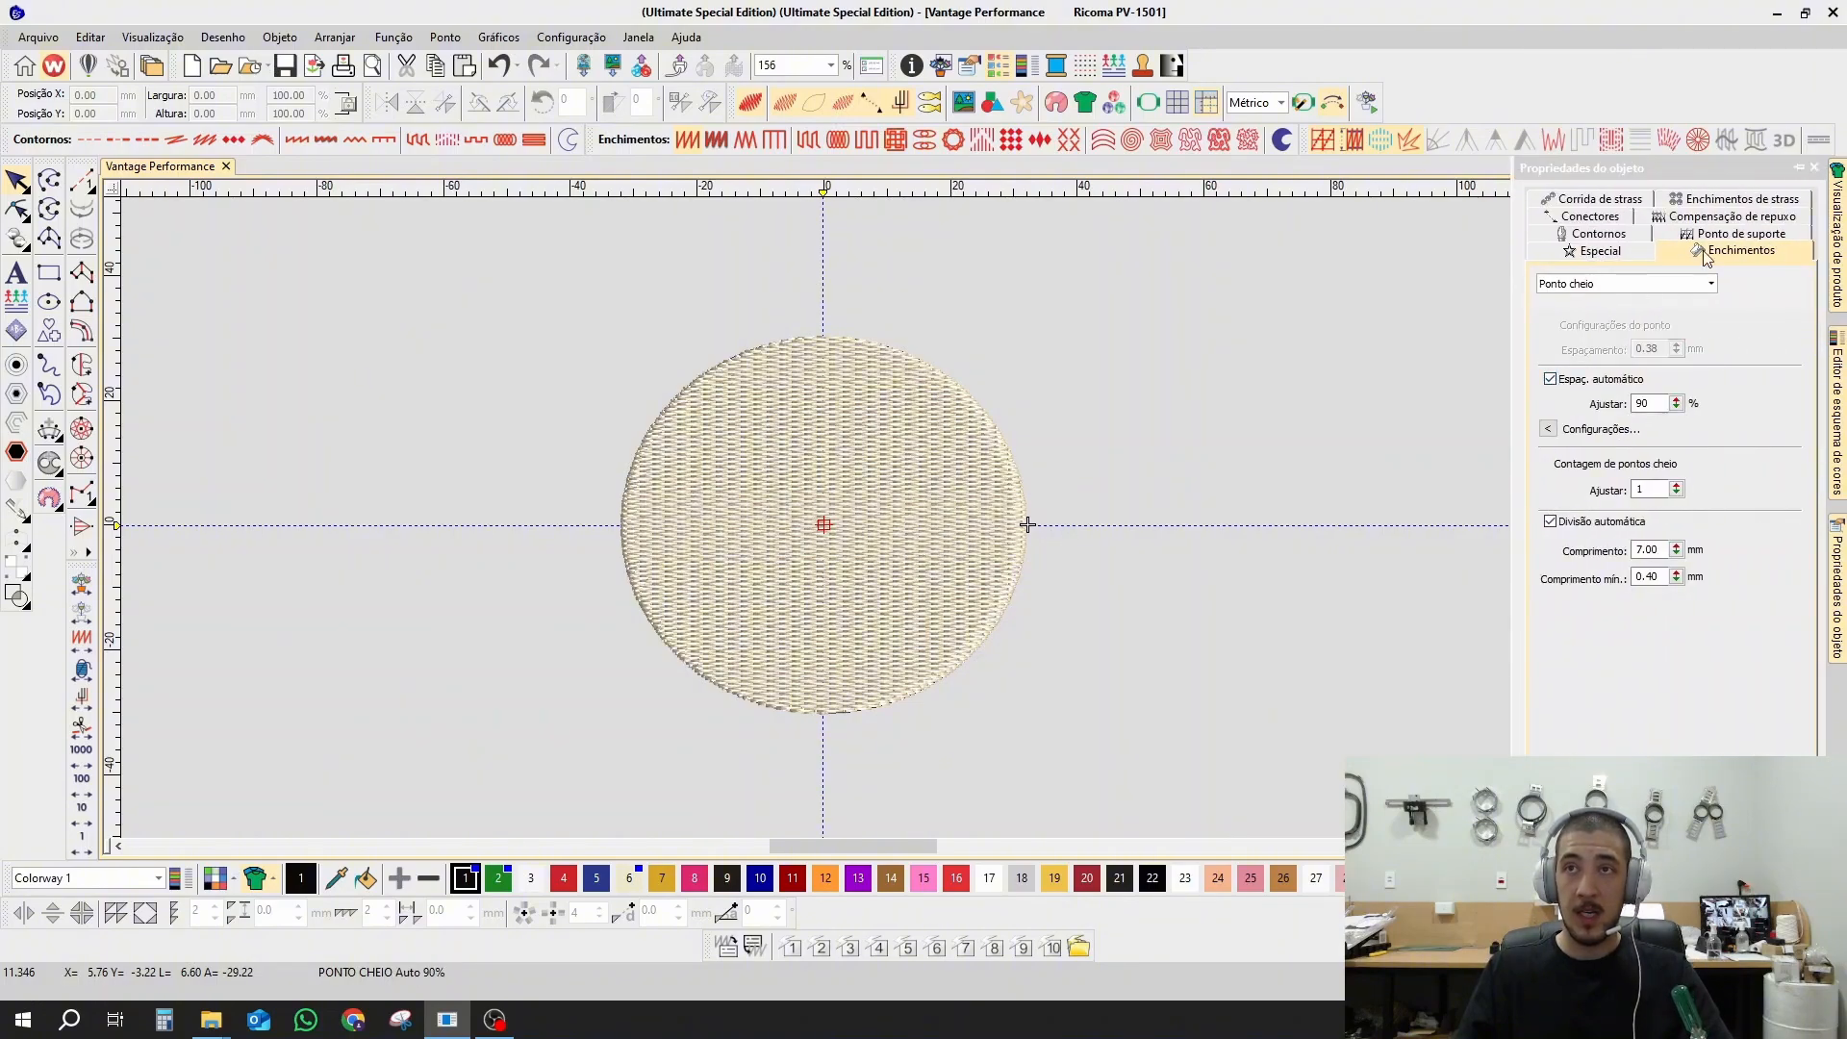
left_click(1730, 234)
left_click(1624, 250)
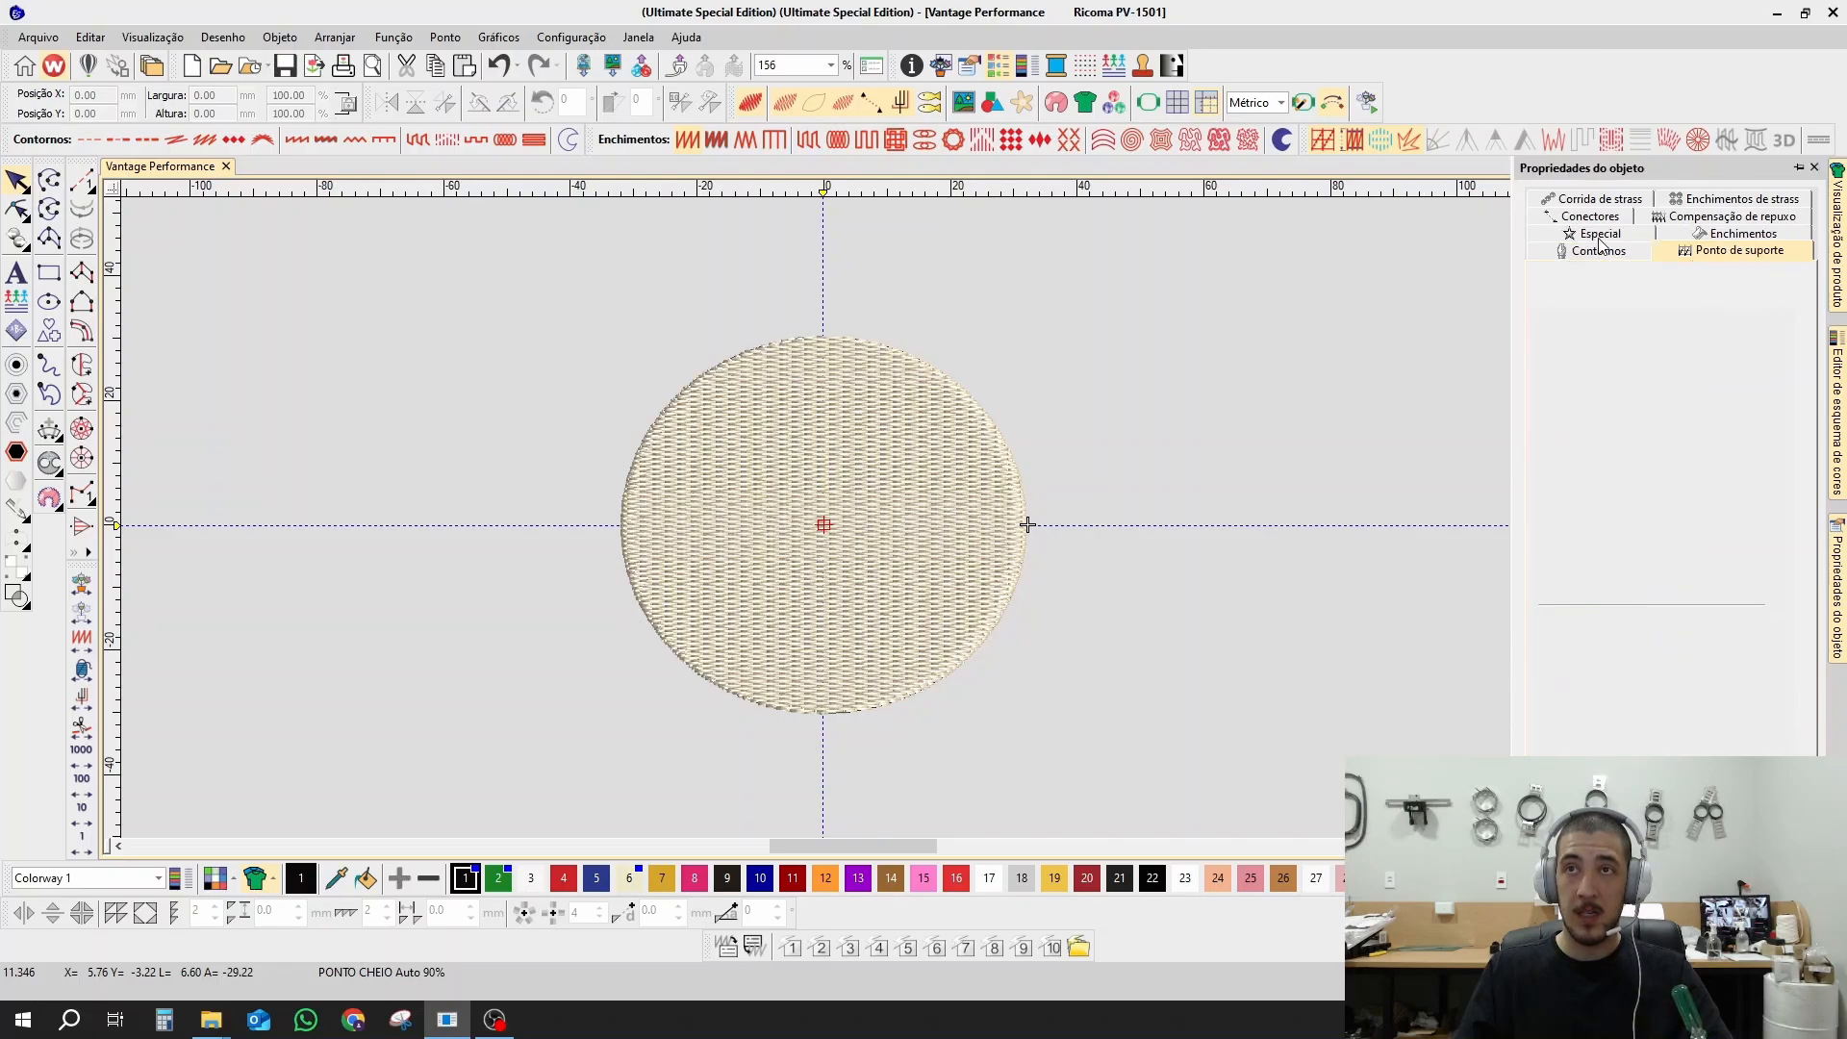
left_click(1594, 234)
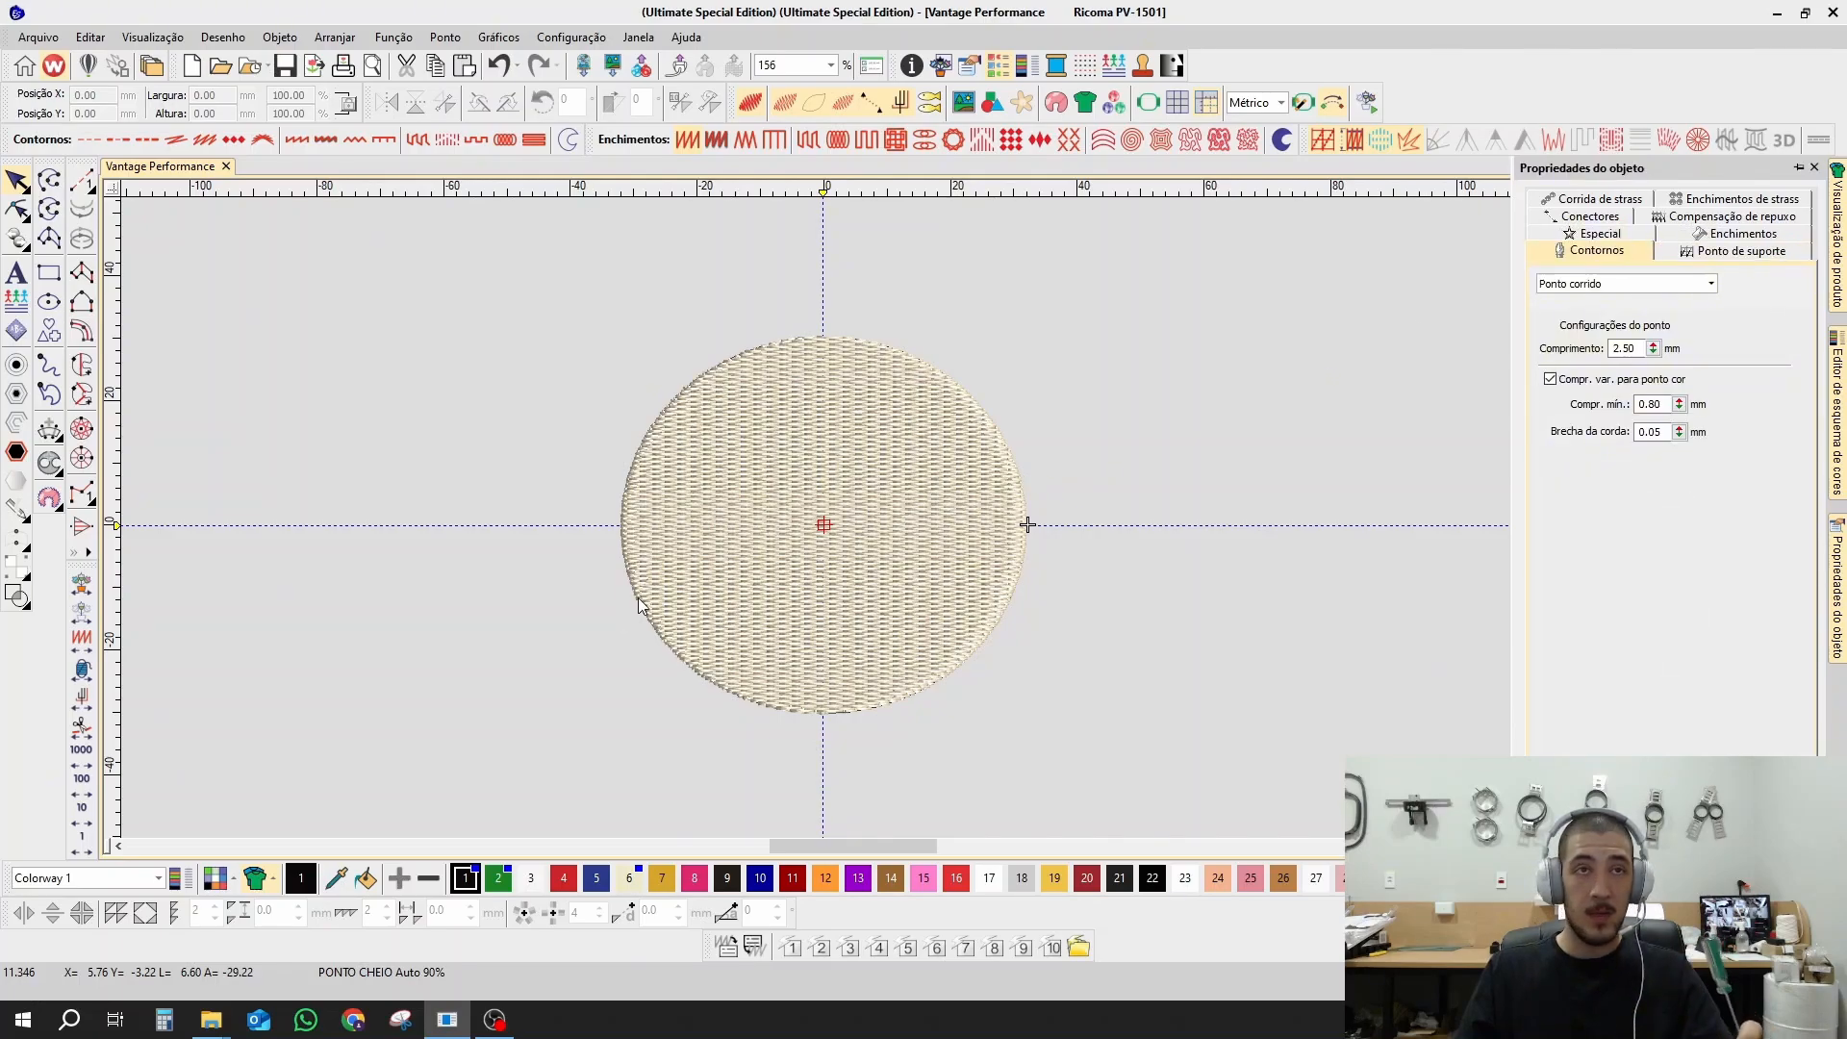